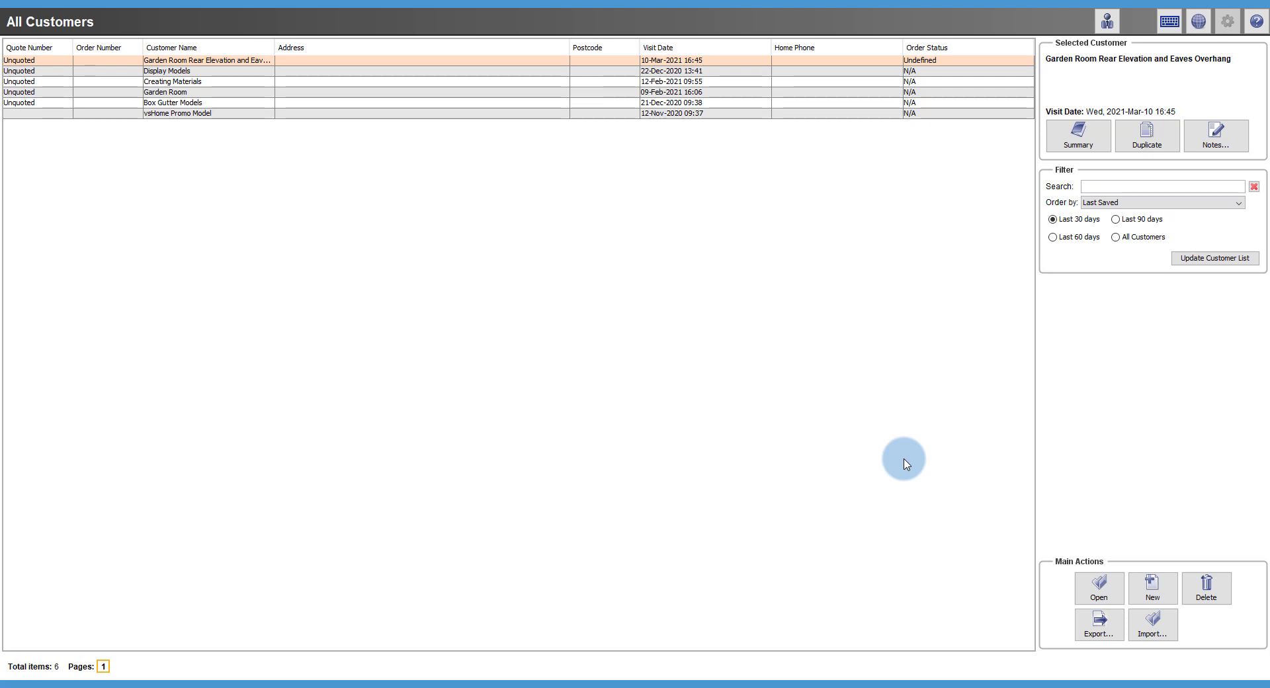
Open the mark ups management page under the cost entities preferences
left_click(1200, 23)
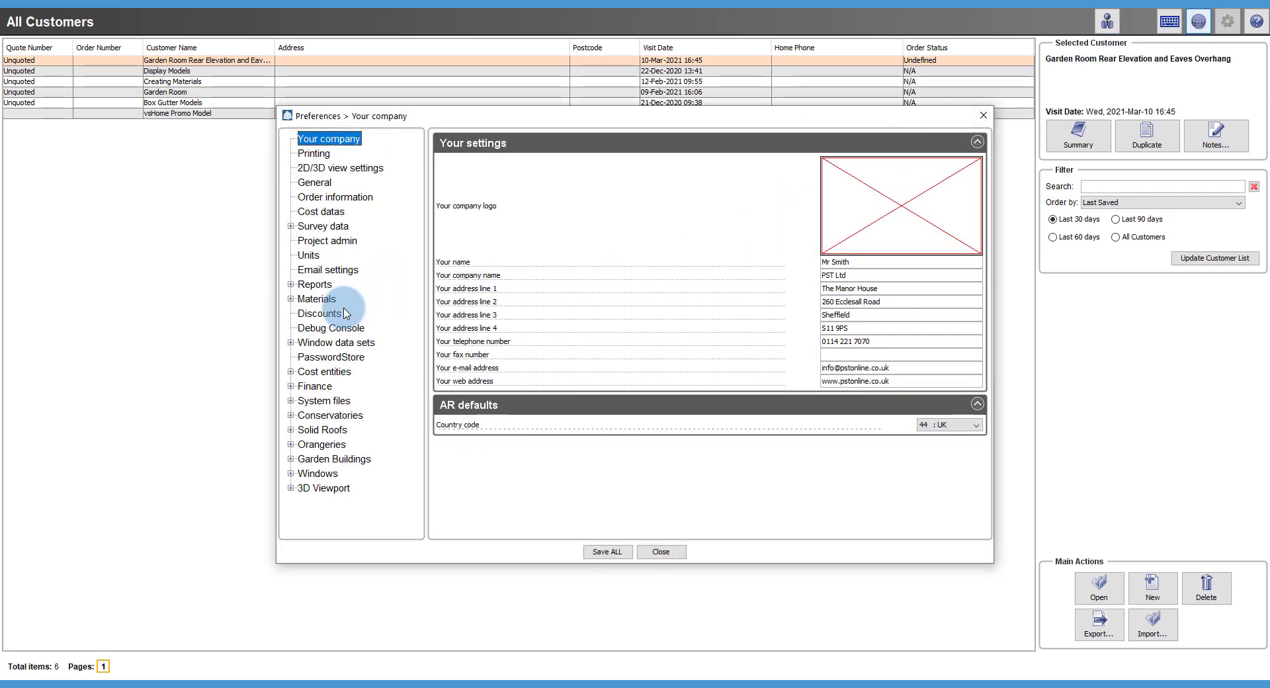
left_click(291, 373)
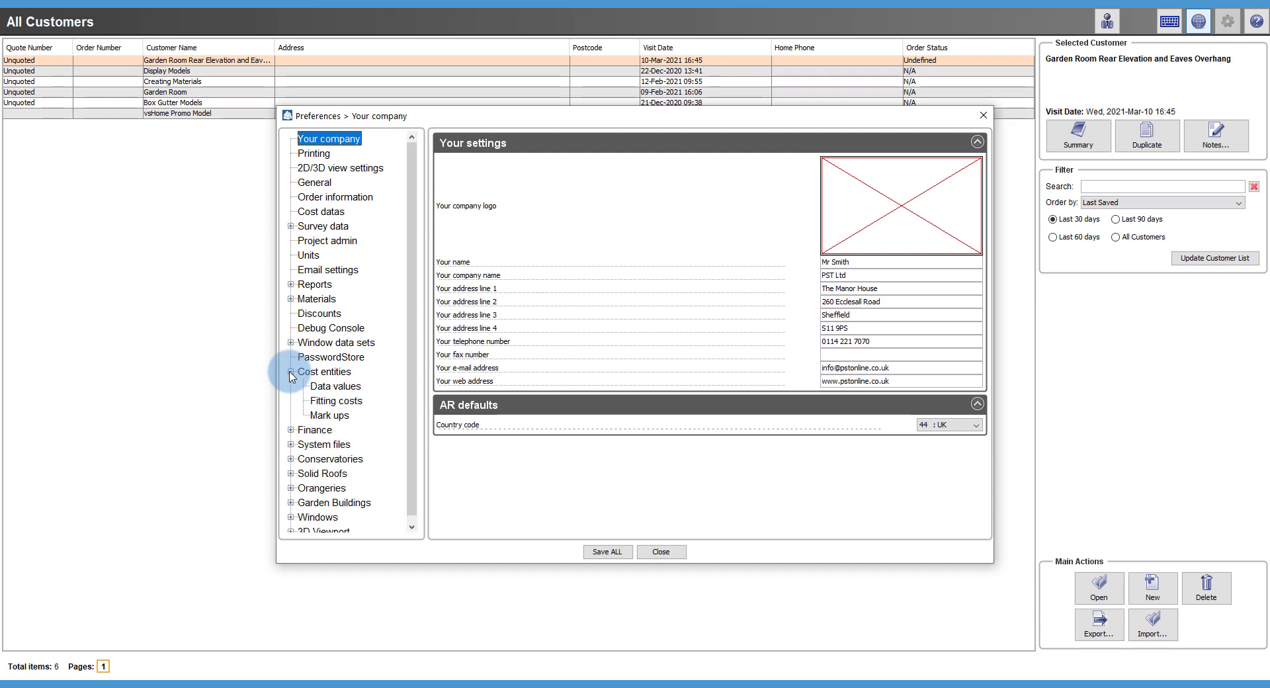
left_click(331, 416)
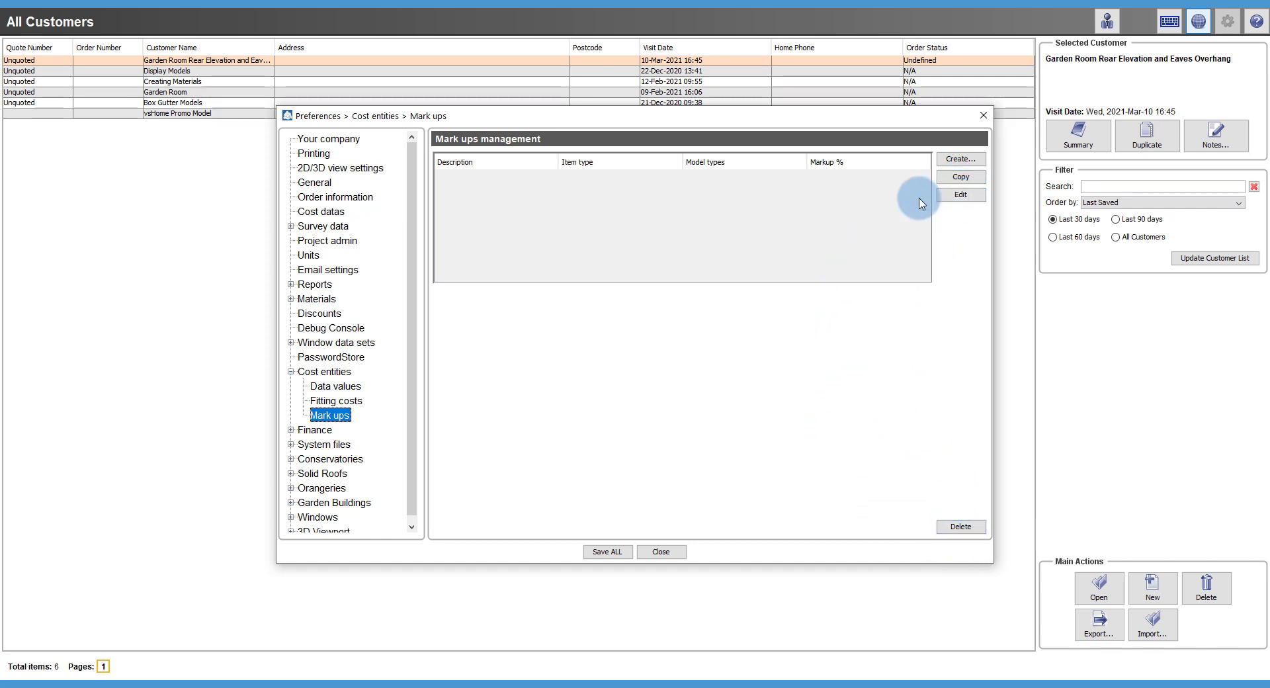
Create a mark up described as "Standard Mark Up" that applies 45% to all cost entities and survey data
left_click(956, 158)
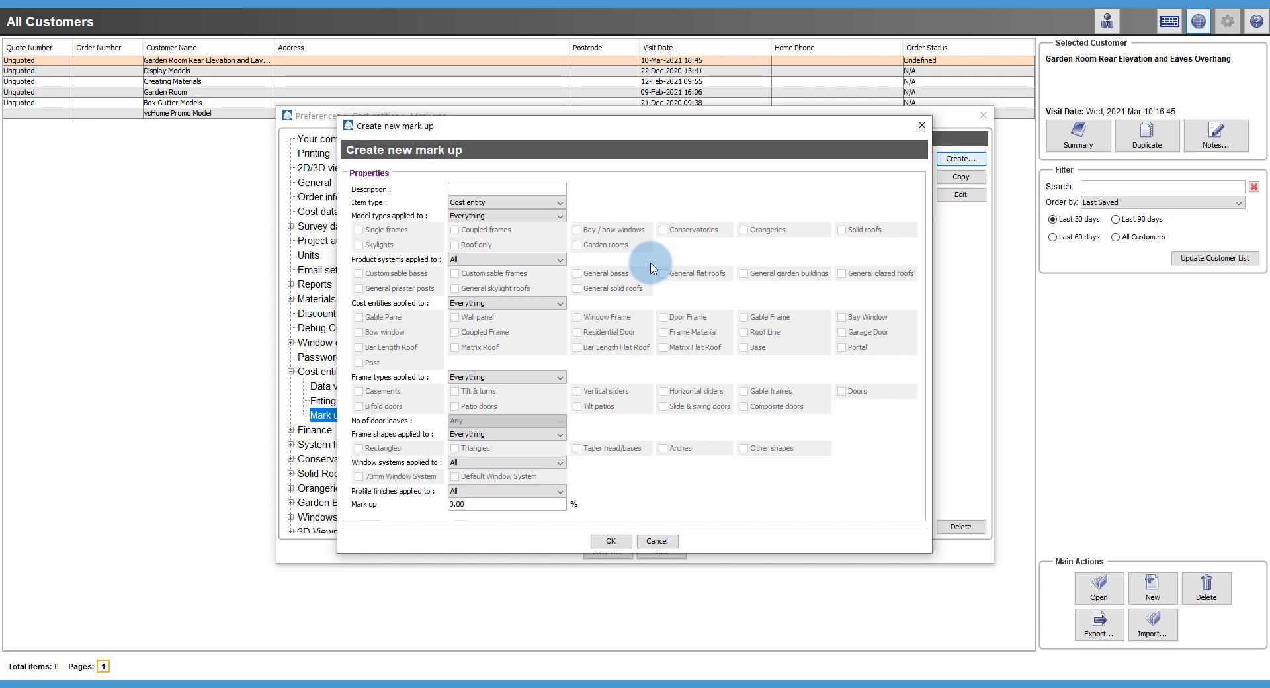
left_click(460, 192)
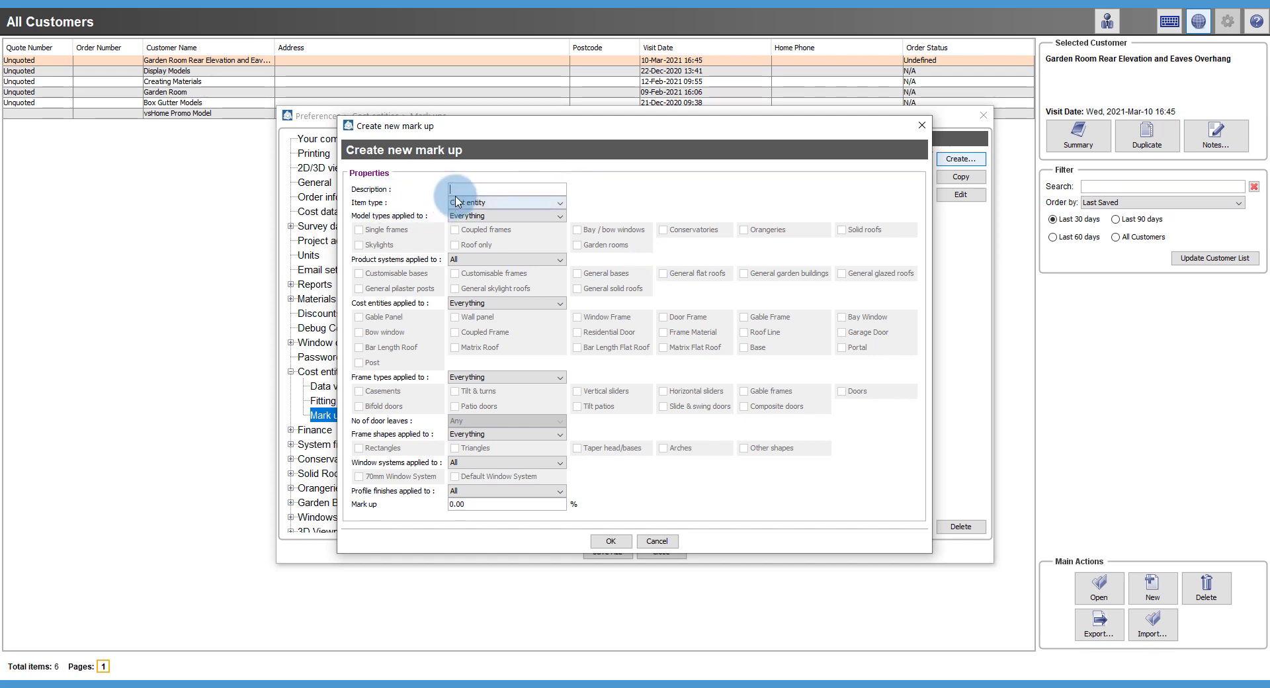
type("Standa")
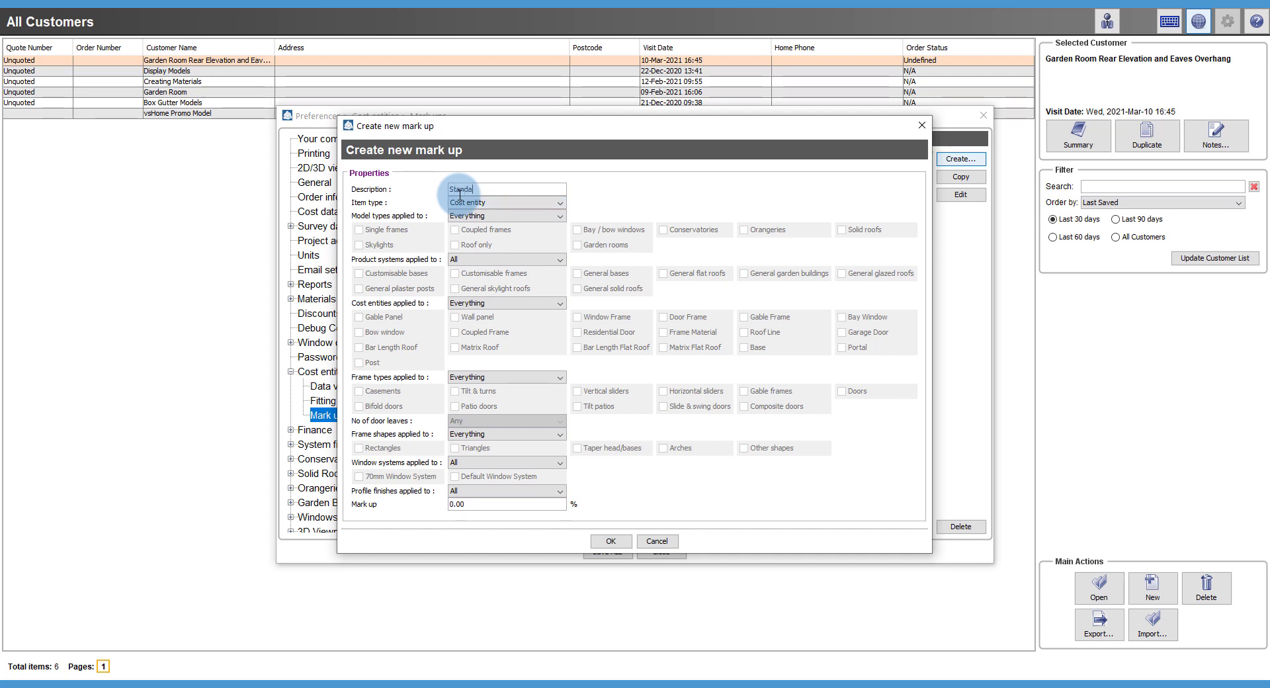
type("rd Mark Up")
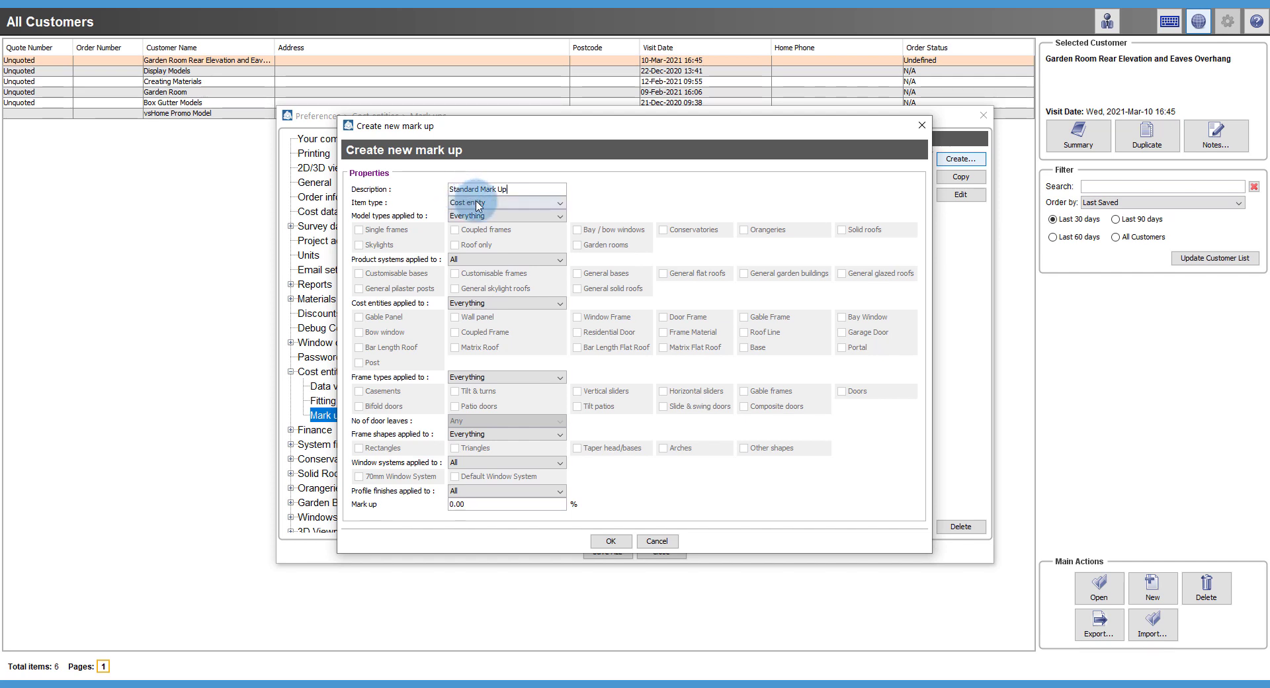
left_click(526, 204)
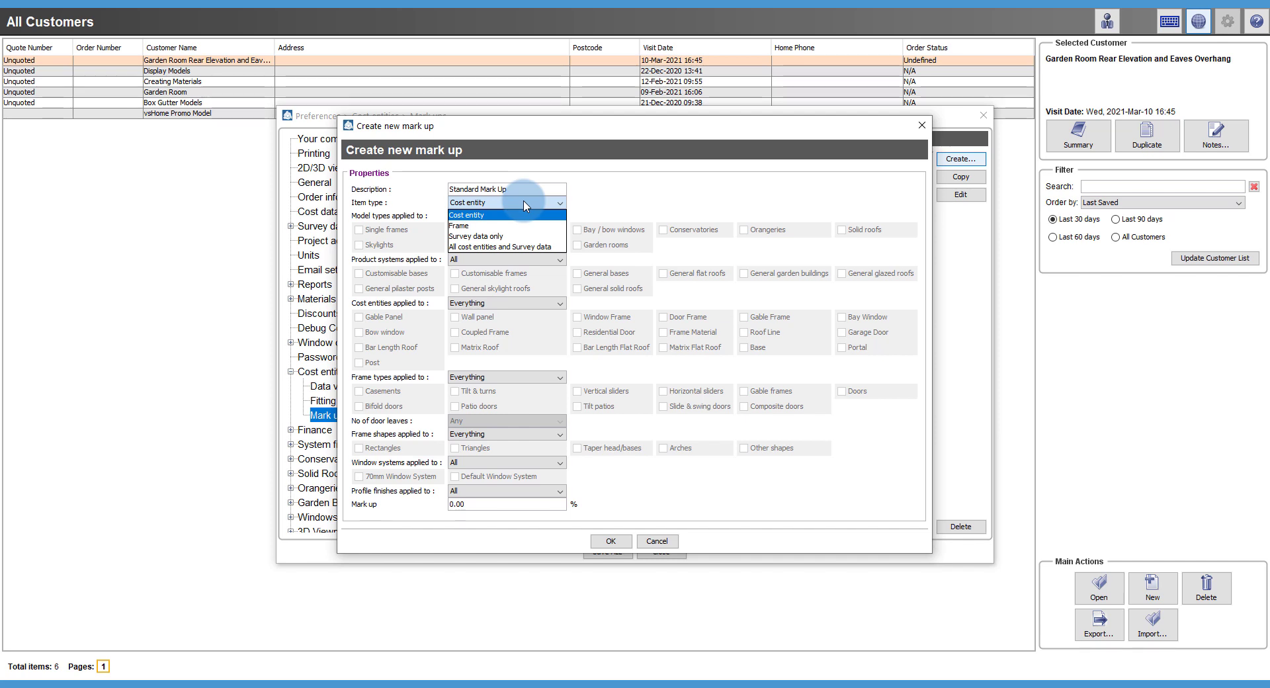
left_click(527, 247)
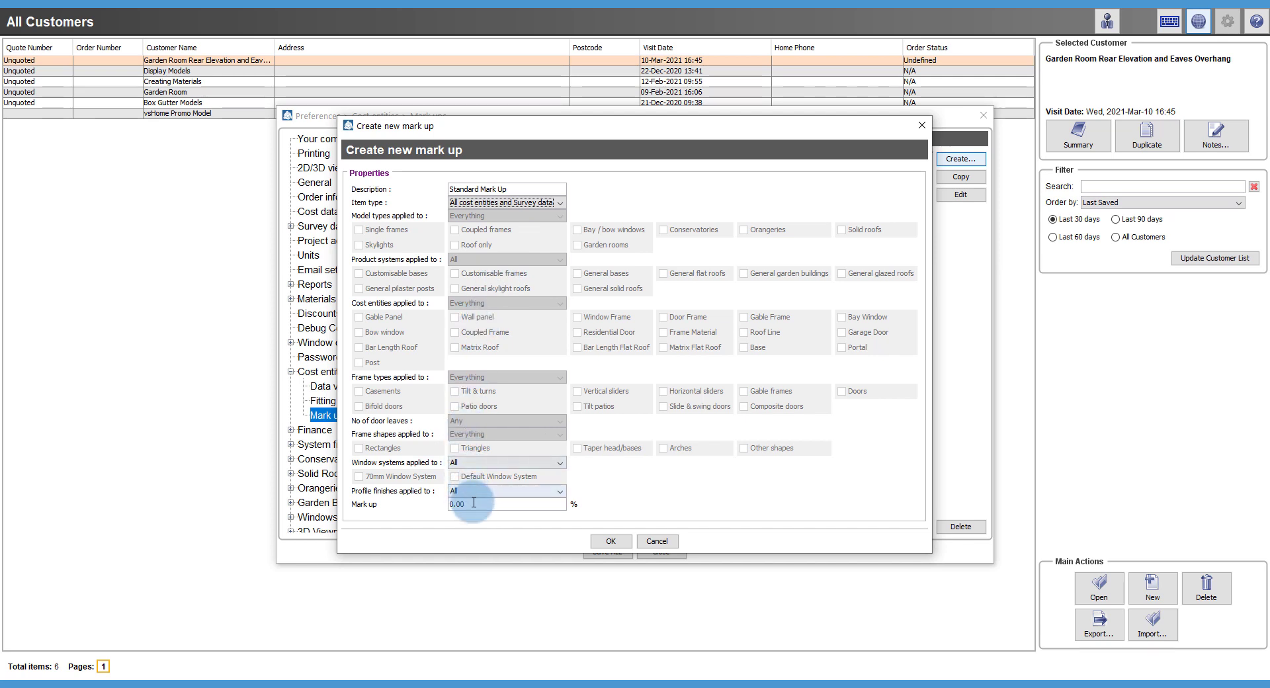
left_click_drag(474, 503, 446, 498)
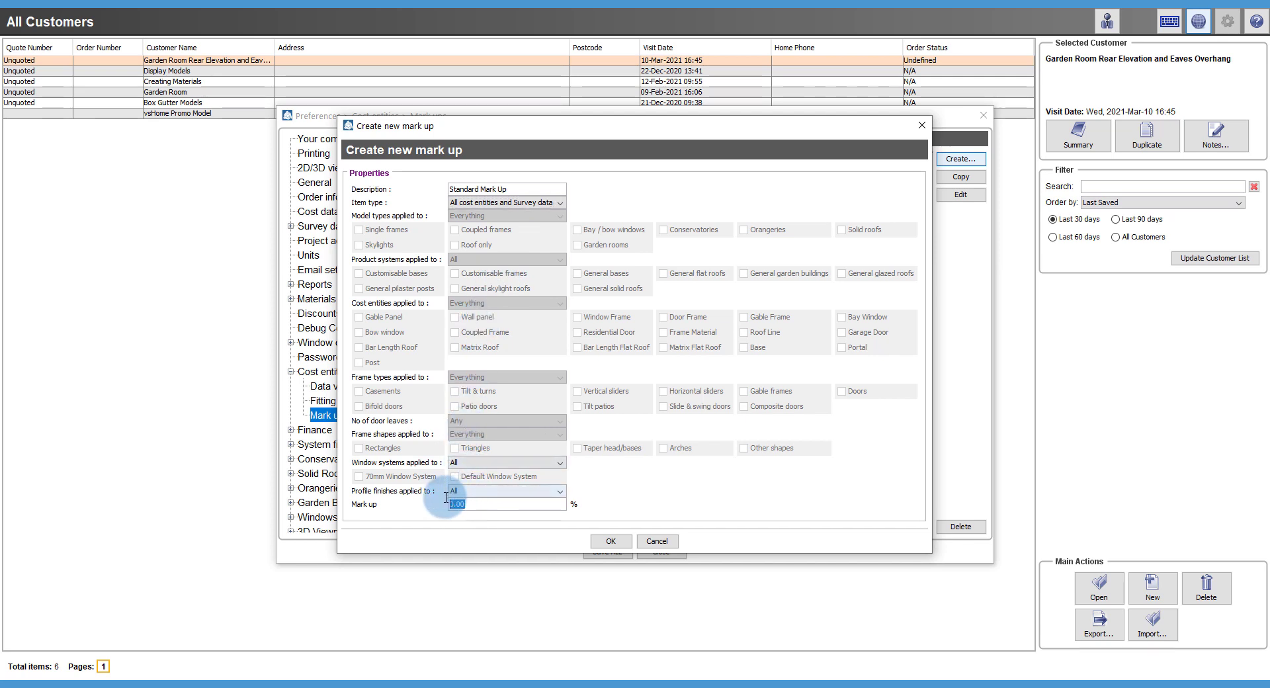
type("45")
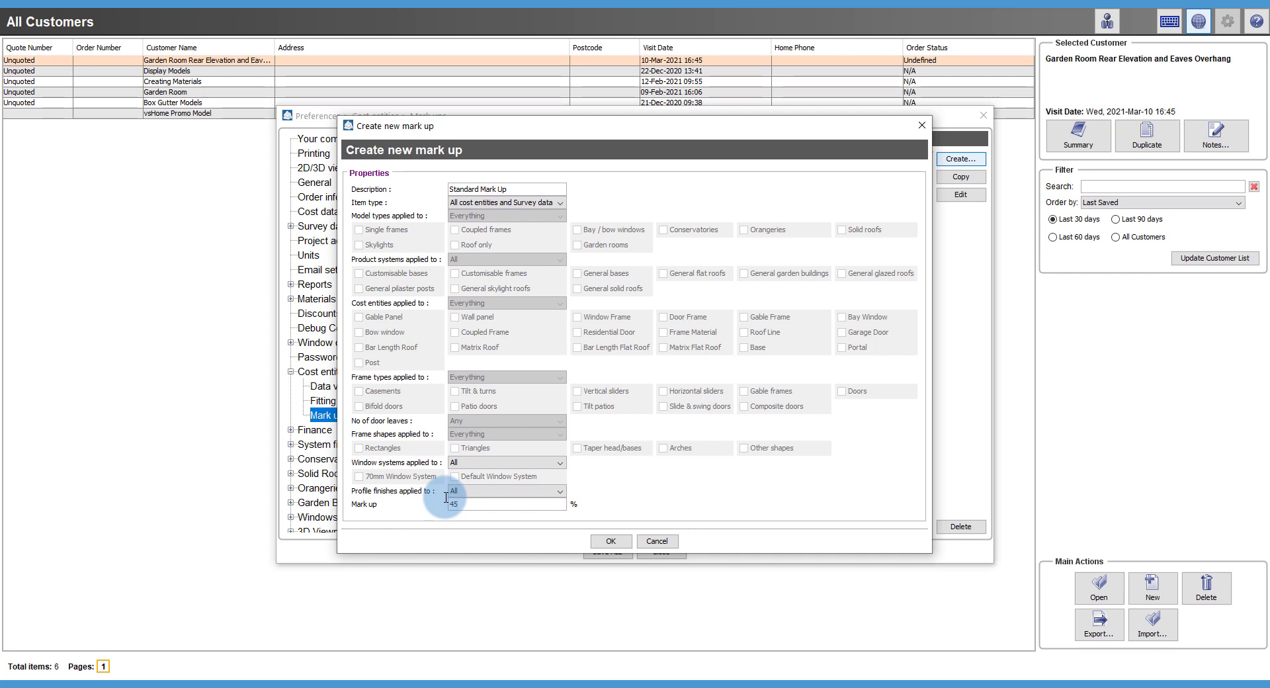
left_click(612, 542)
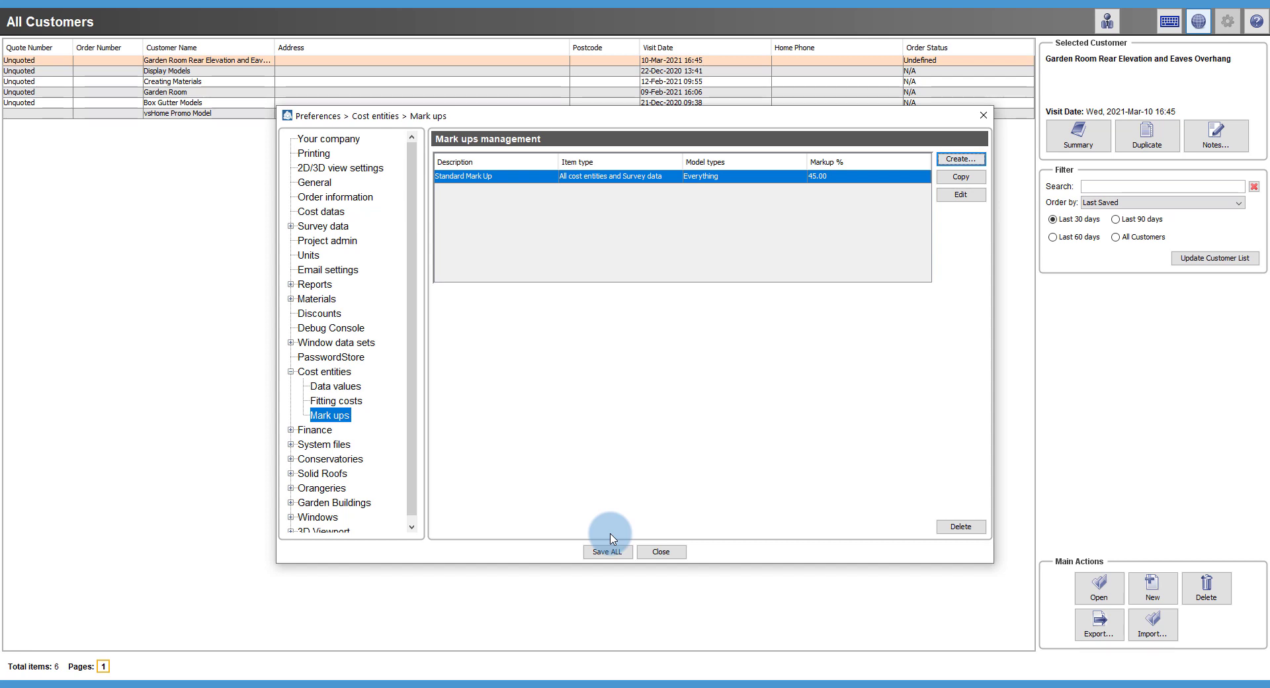
Start another new mark up and describe it as "Survey Data Mark Up"
left_click(975, 160)
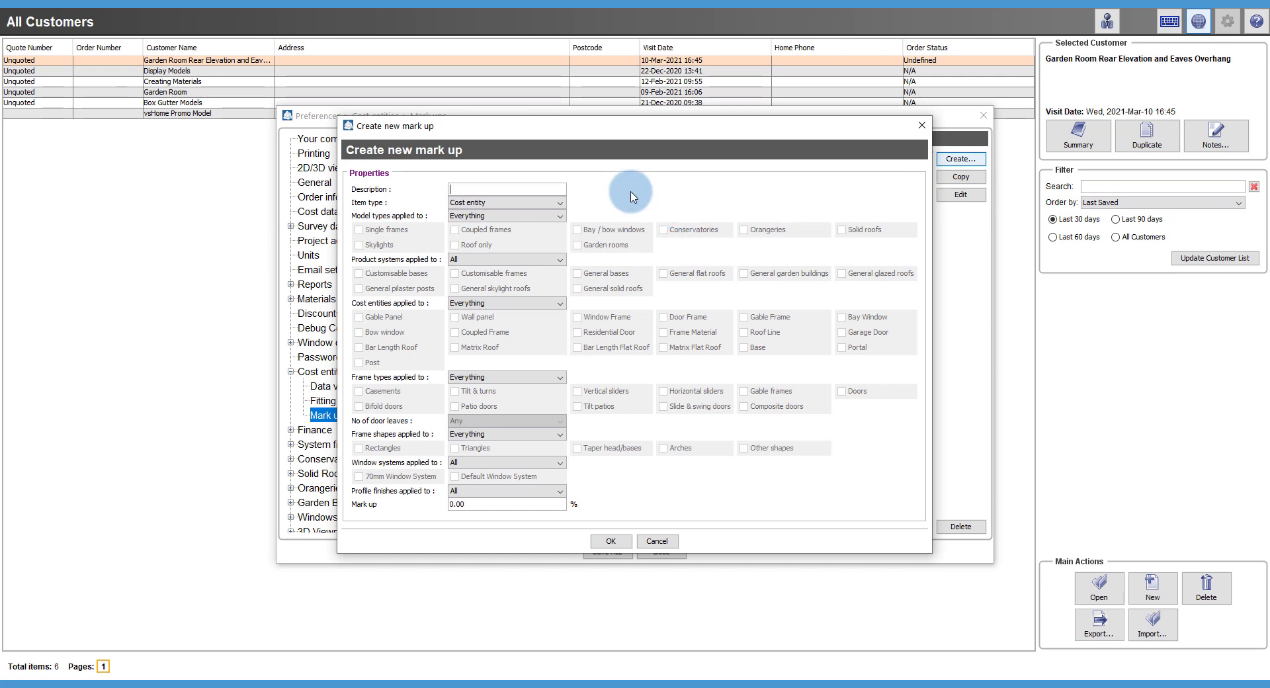
type("Survey data")
key("BackSpace")
key("BackSpace")
key("BackSpace")
key("BackSpace")
key("BackSpace")
type("Data Mark Up")
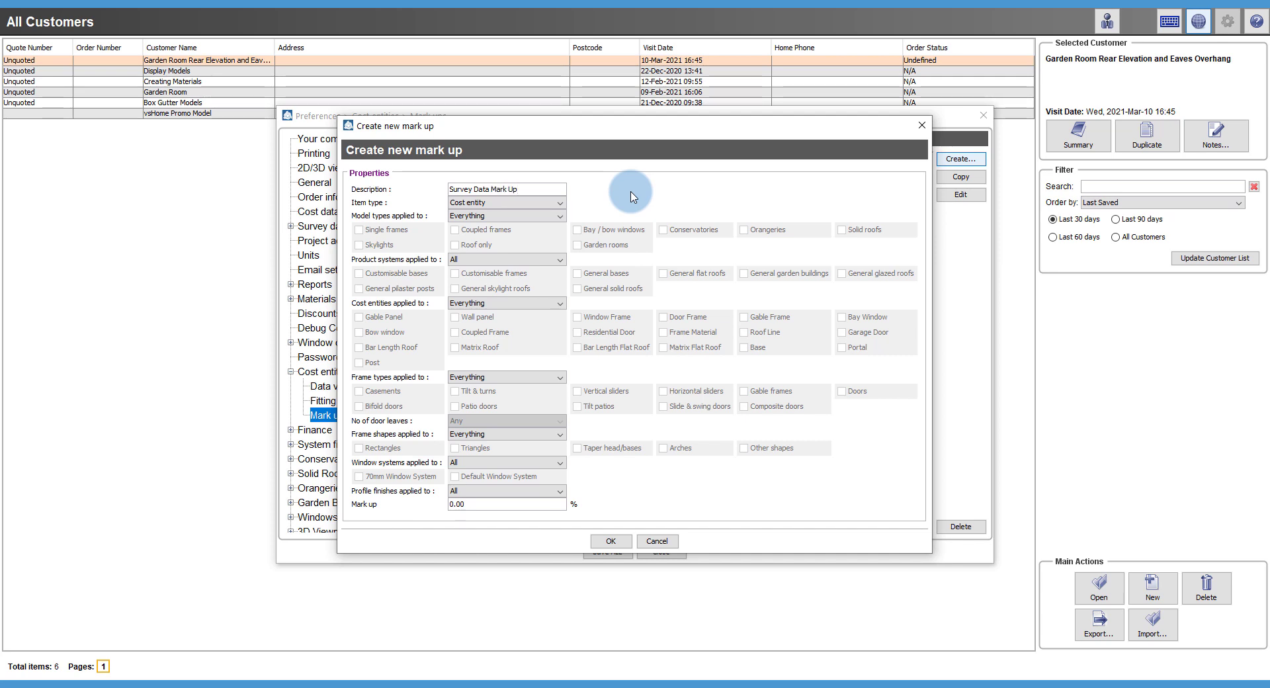
Restrict the new mark up to survey data only, set it to 47.5%, and confirm it
left_click(559, 203)
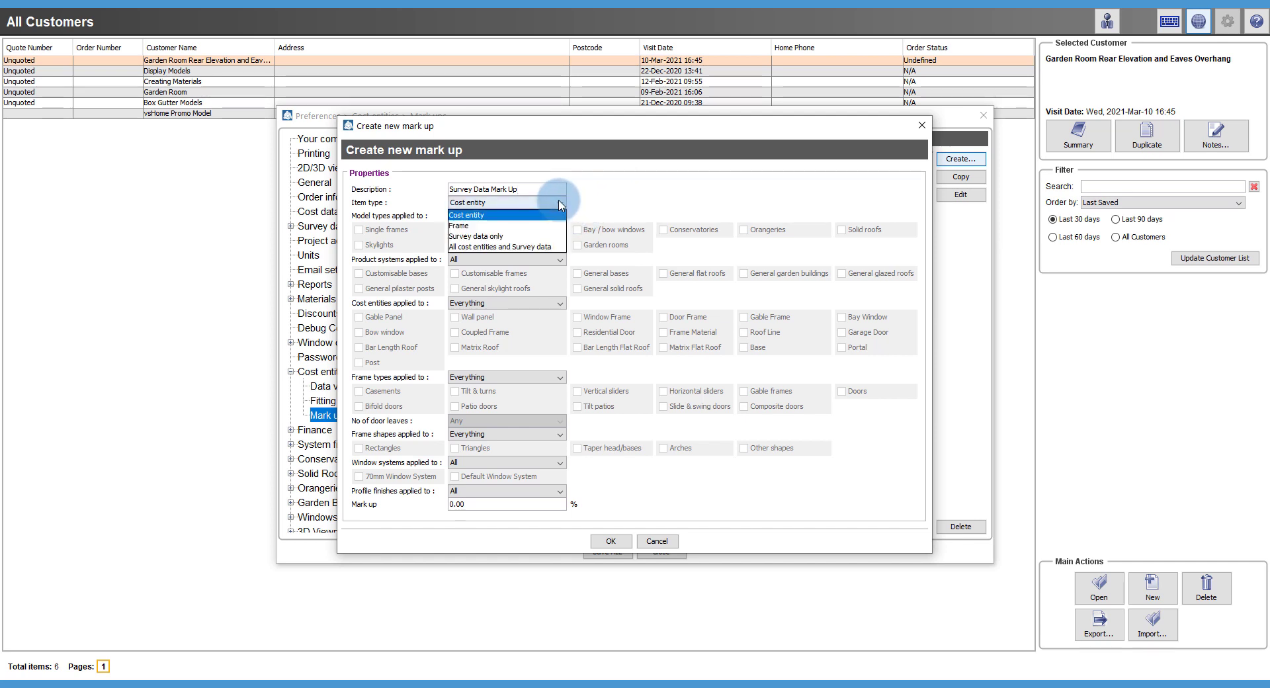
left_click(529, 237)
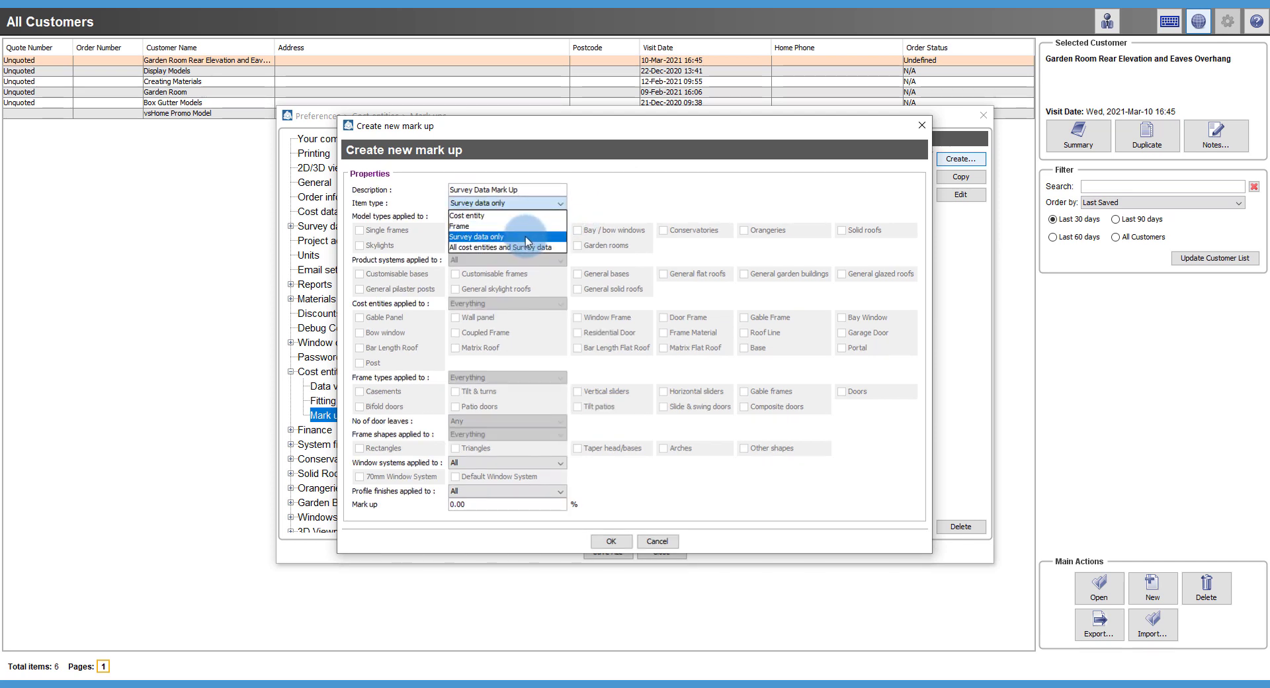
left_click(527, 238)
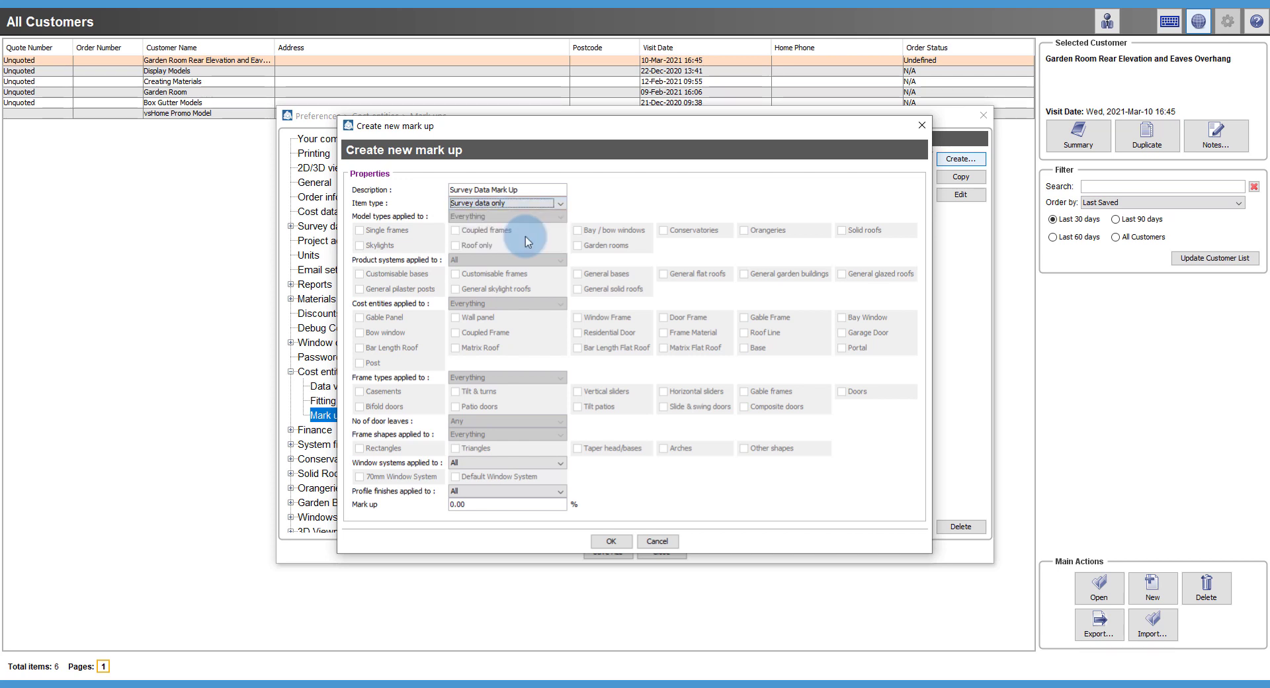
left_click(504, 503)
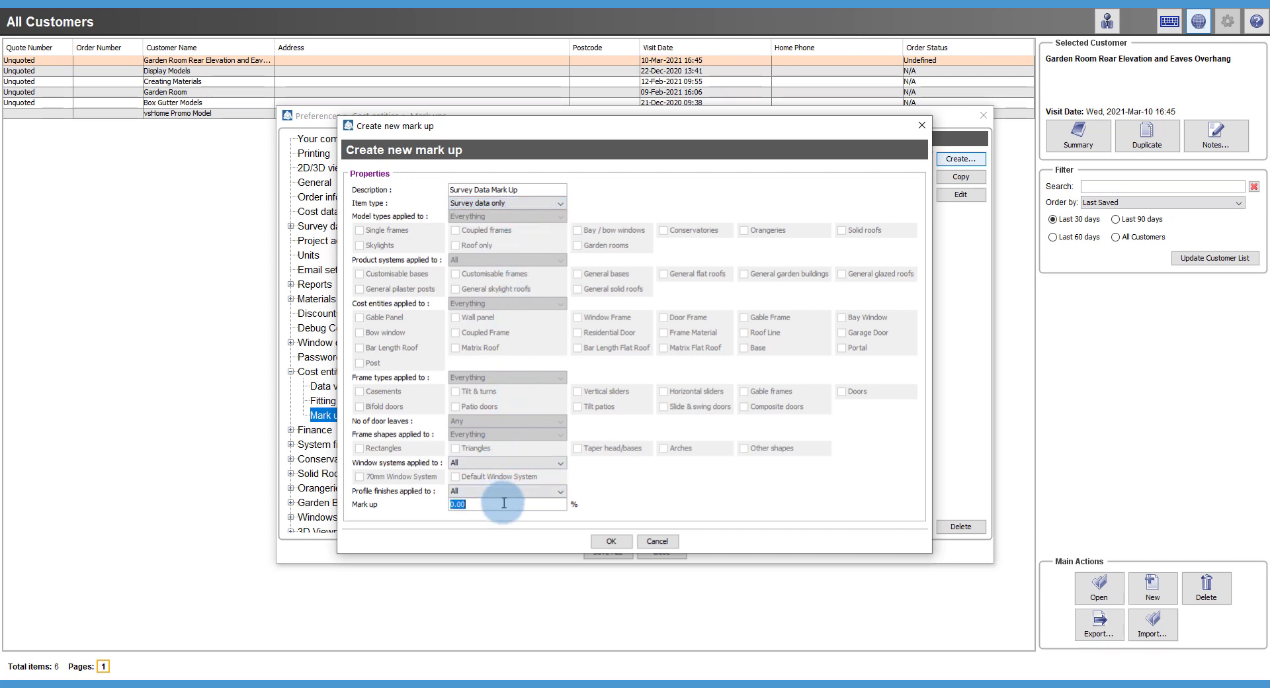
type("47.5")
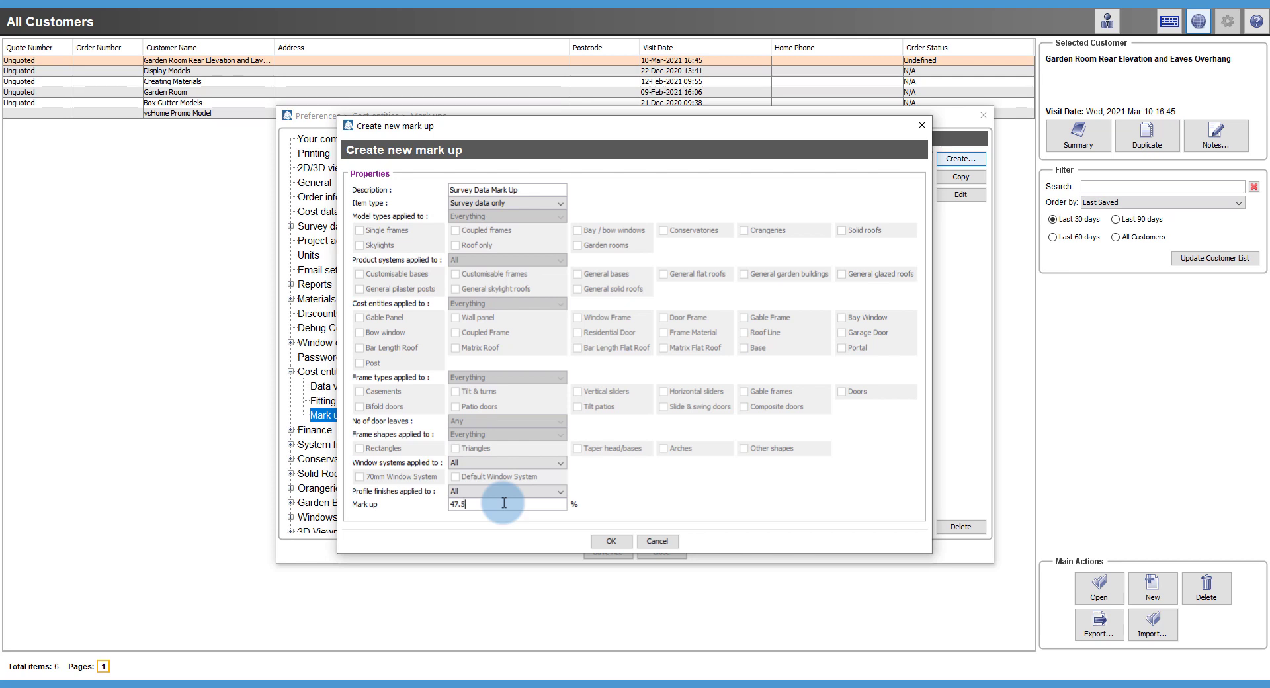
left_click(610, 541)
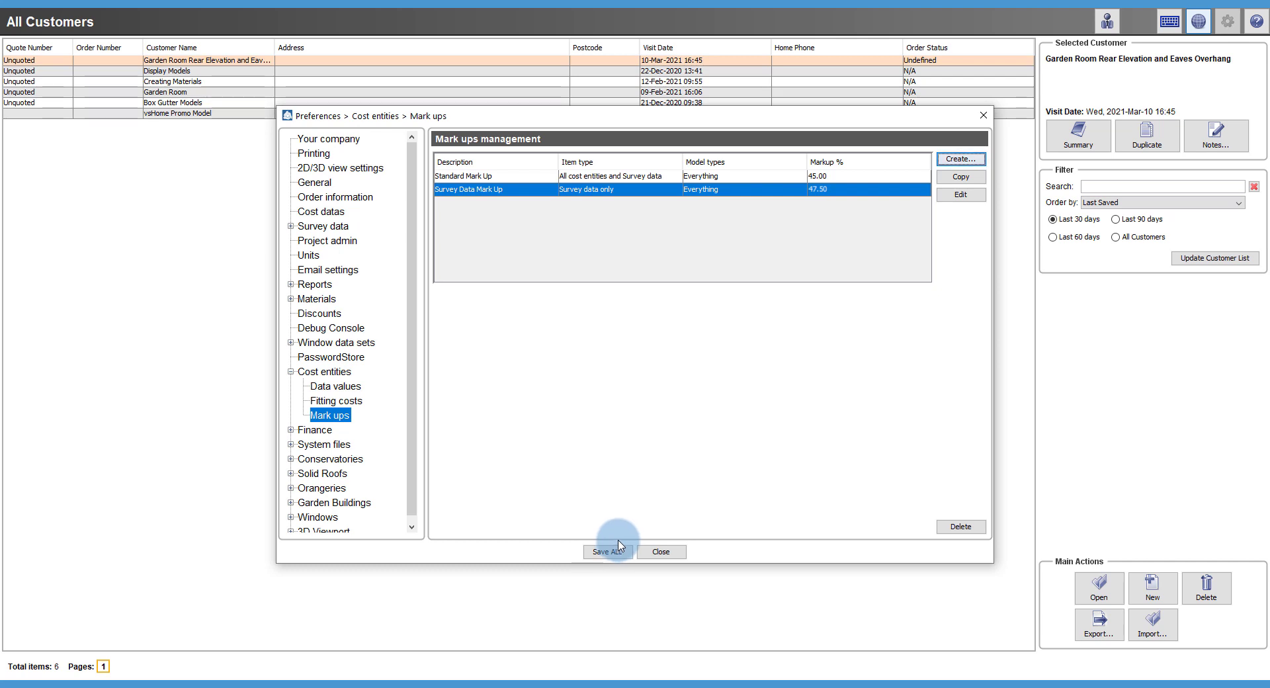
Edit the Standard Mark Up so that its item type is Cost entity
left_click(621, 177)
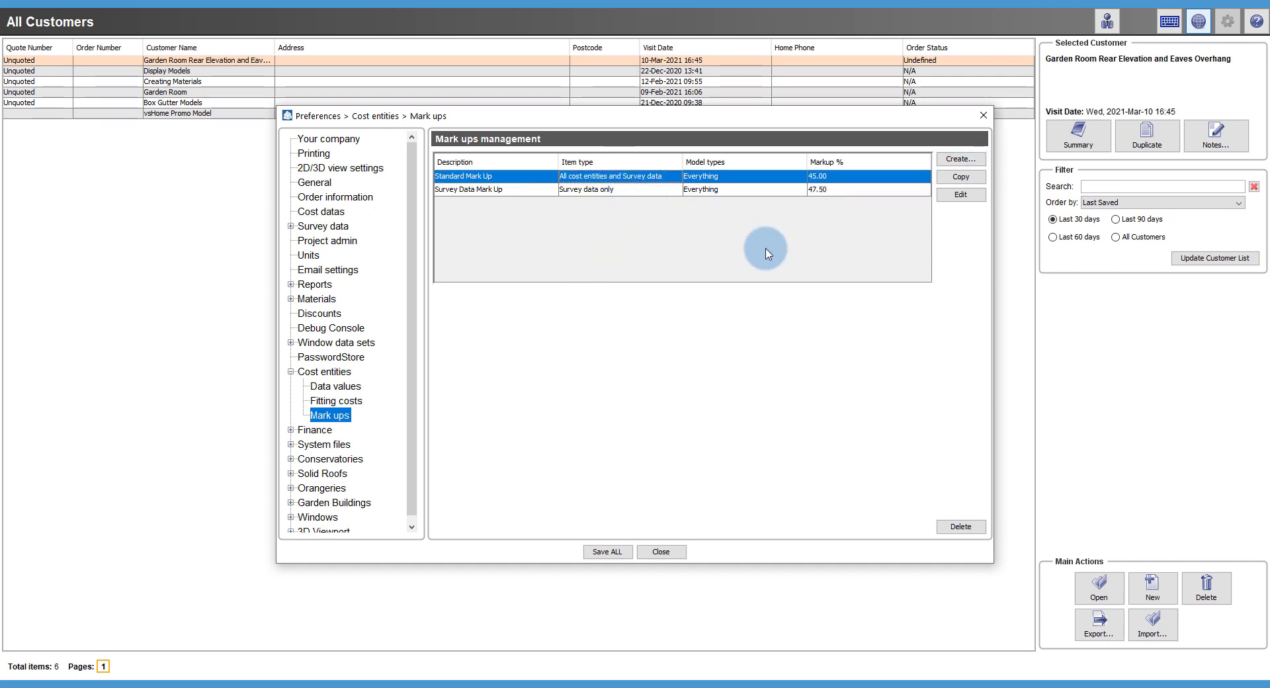
left_click(982, 196)
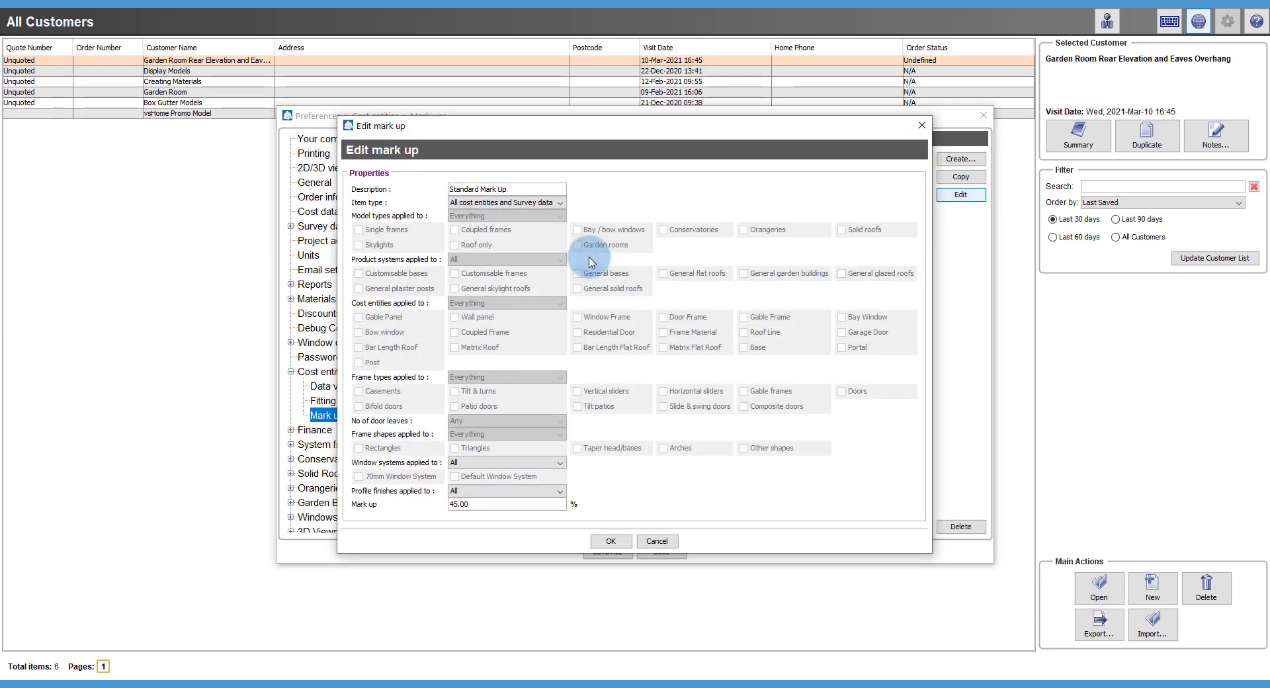
left_click(559, 203)
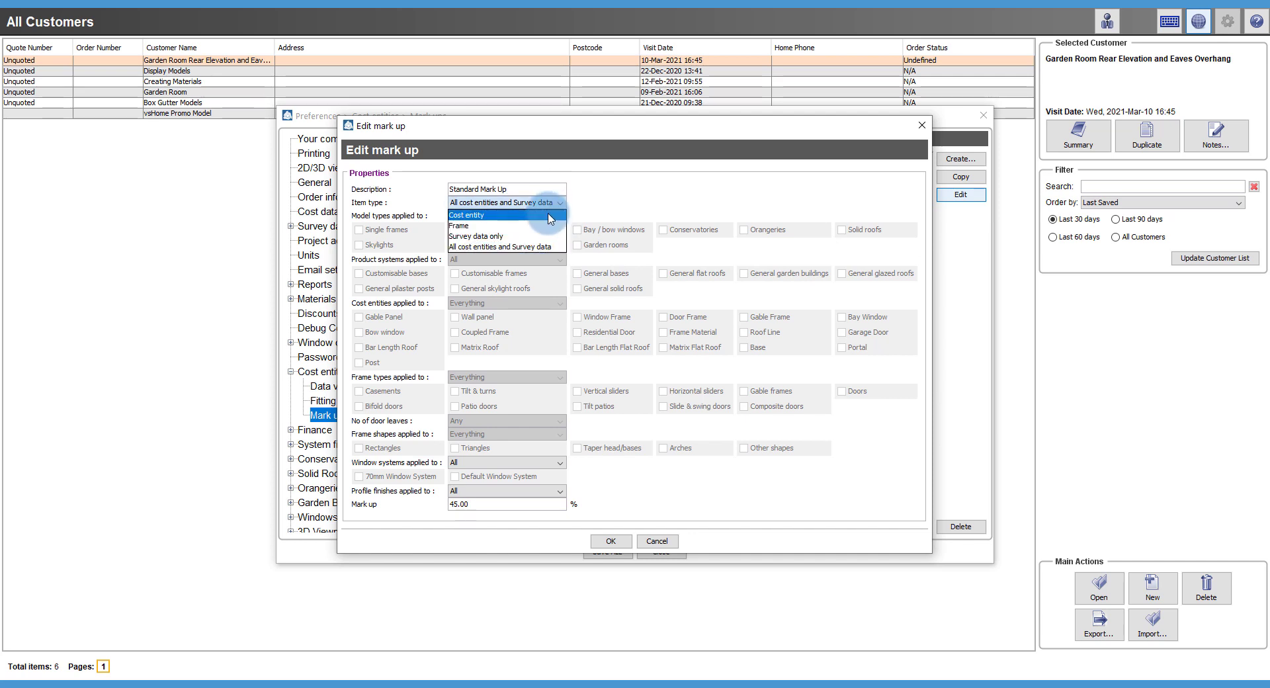
left_click(548, 215)
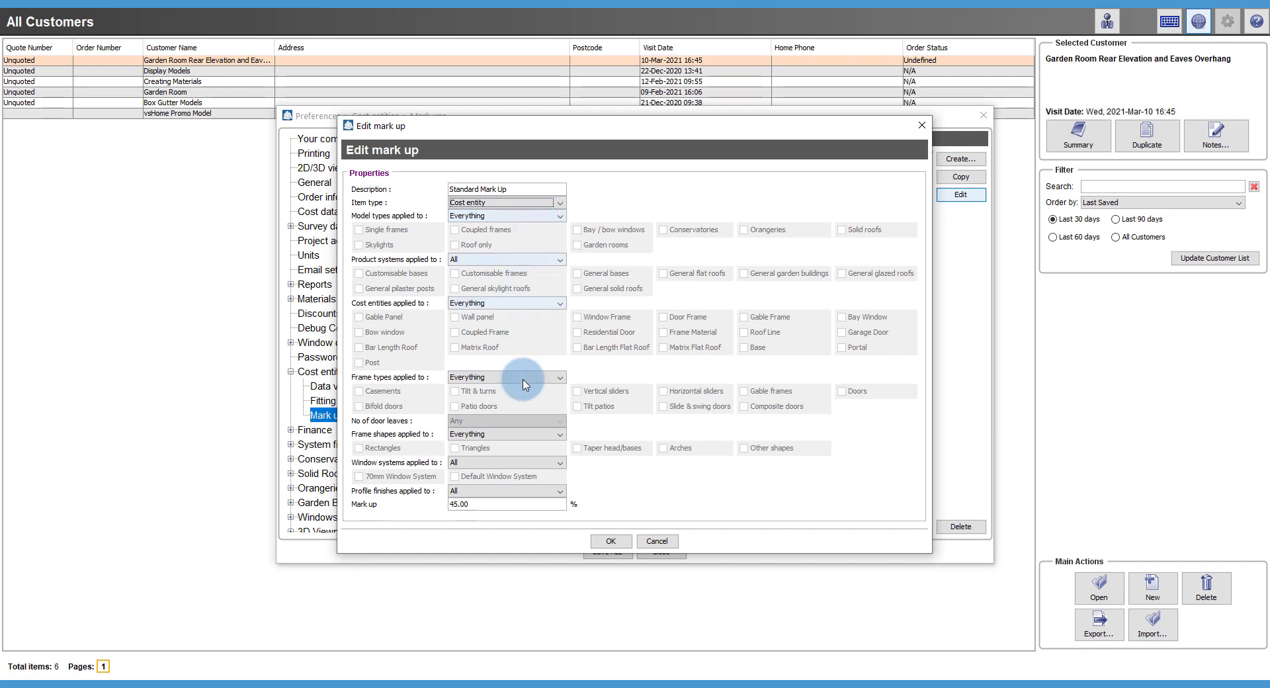
left_click(625, 544)
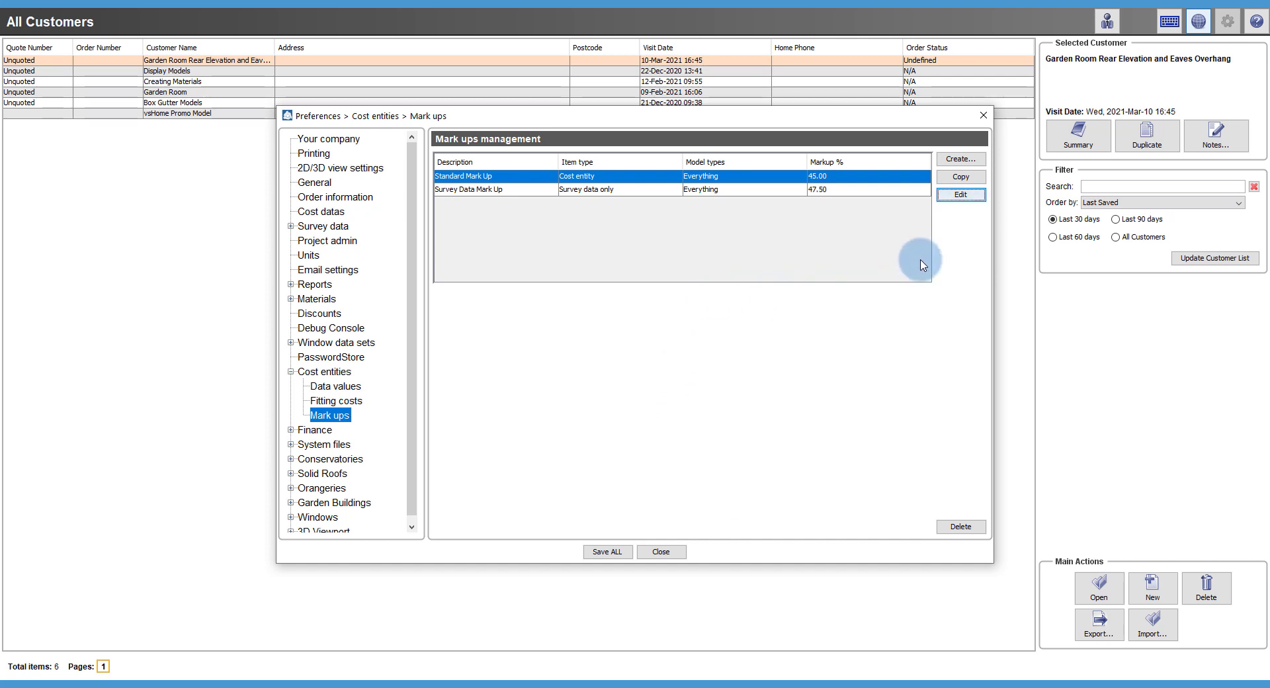
left_click(965, 206)
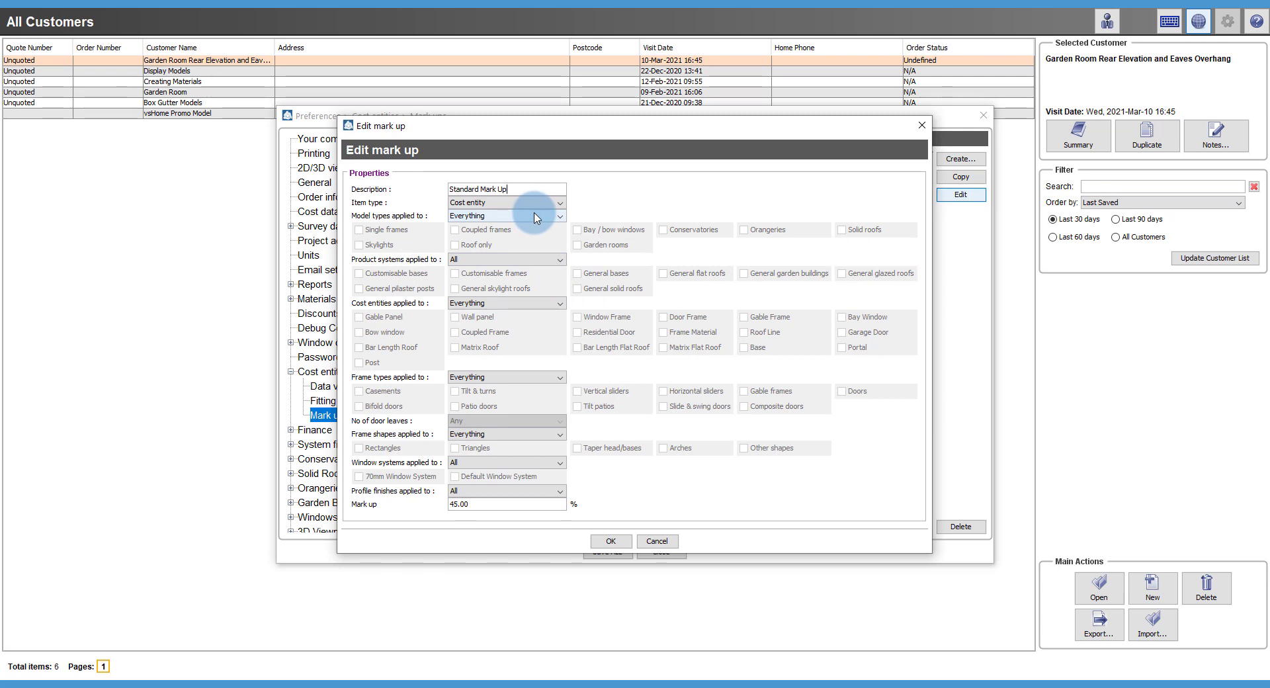
left_click(532, 262)
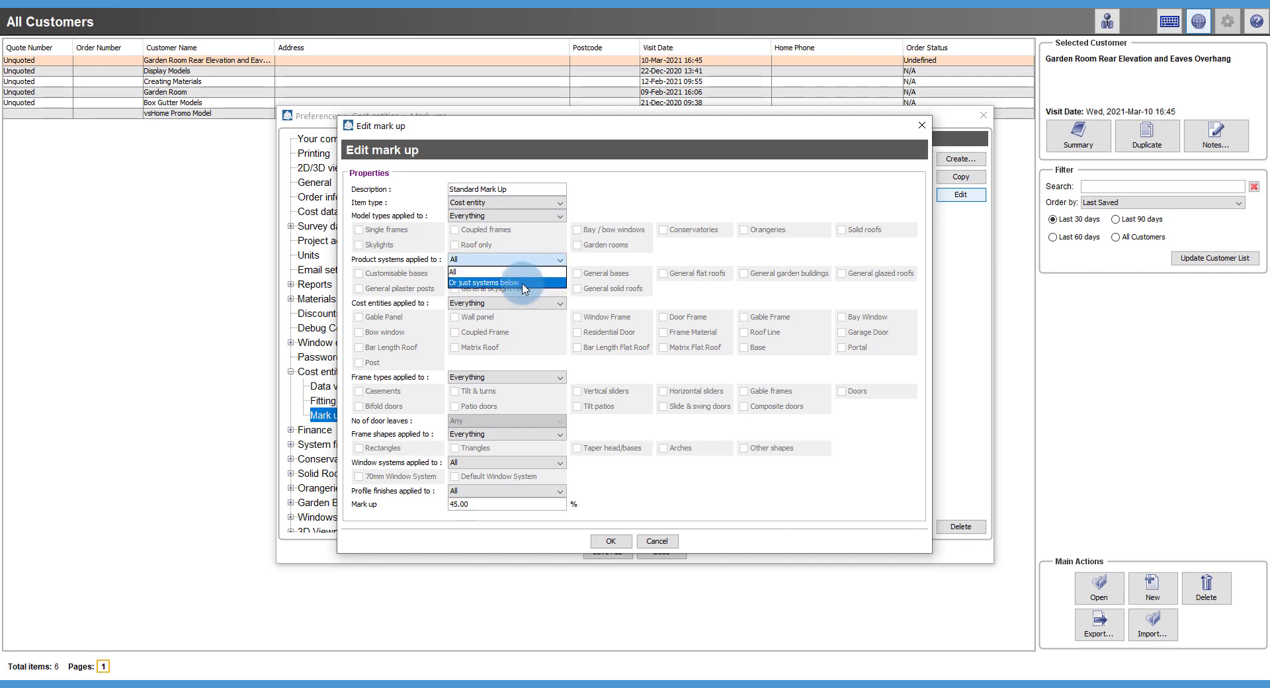
left_click(524, 283)
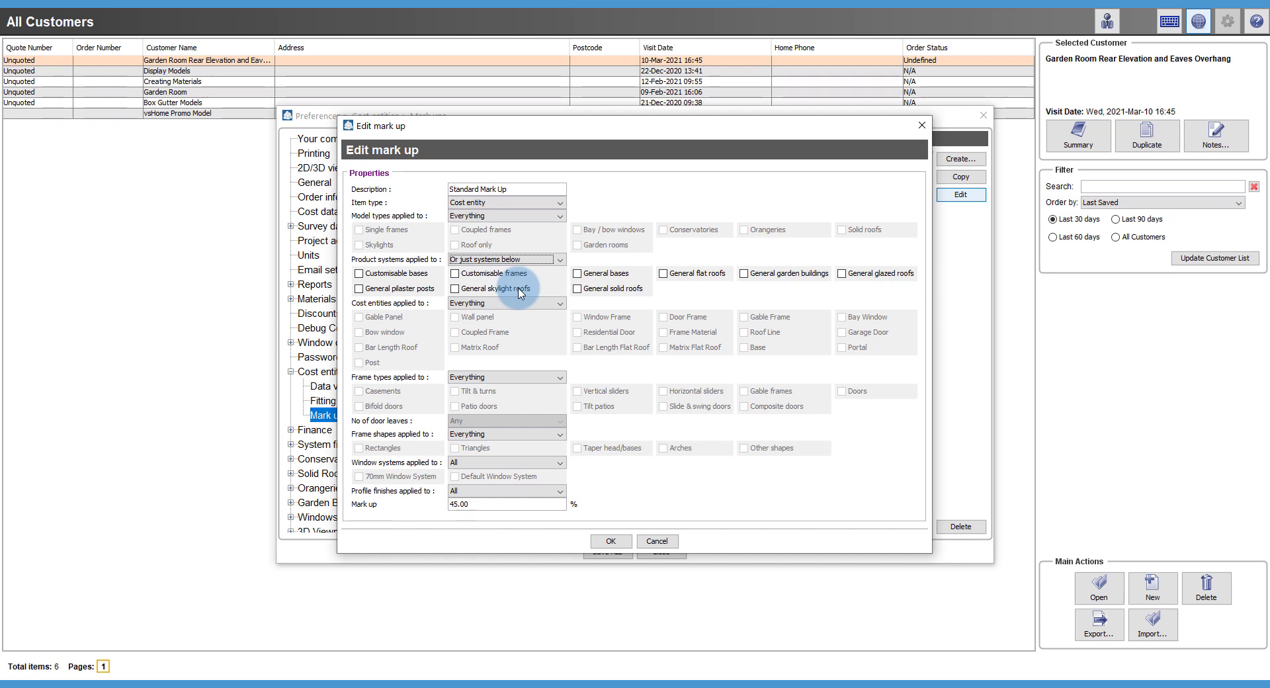
left_click(463, 274)
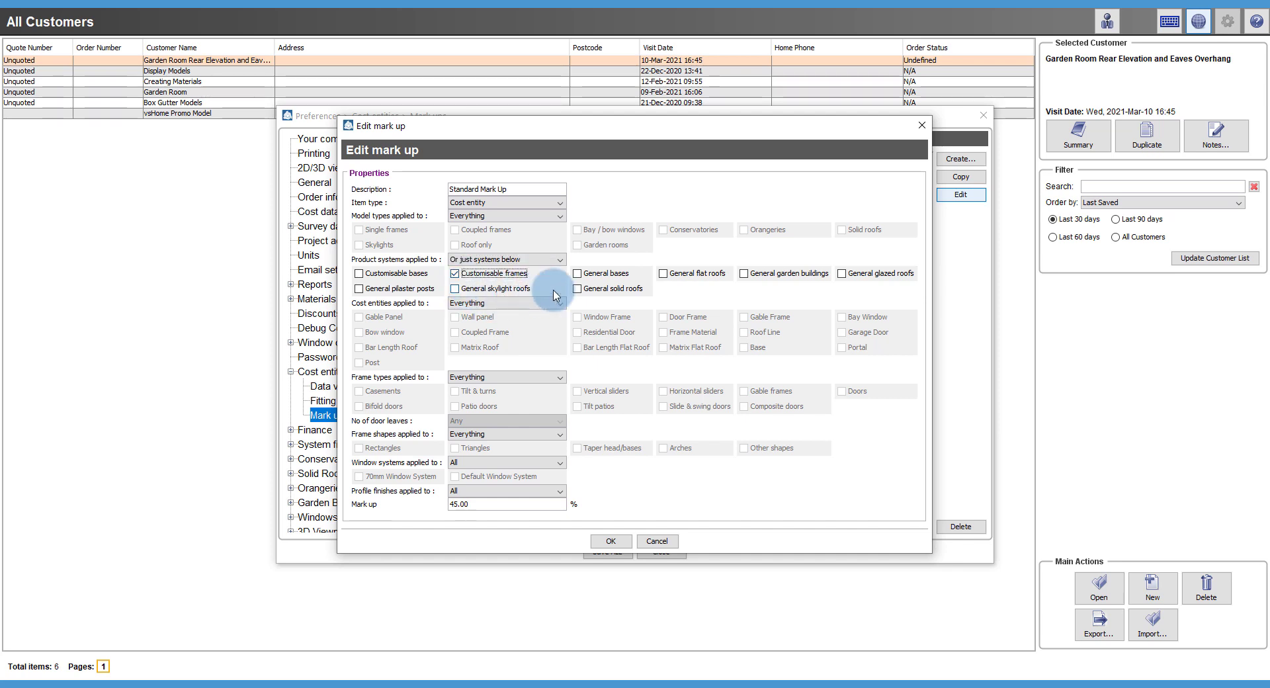
left_click(579, 274)
left_click(664, 275)
left_click(743, 274)
left_click(841, 273)
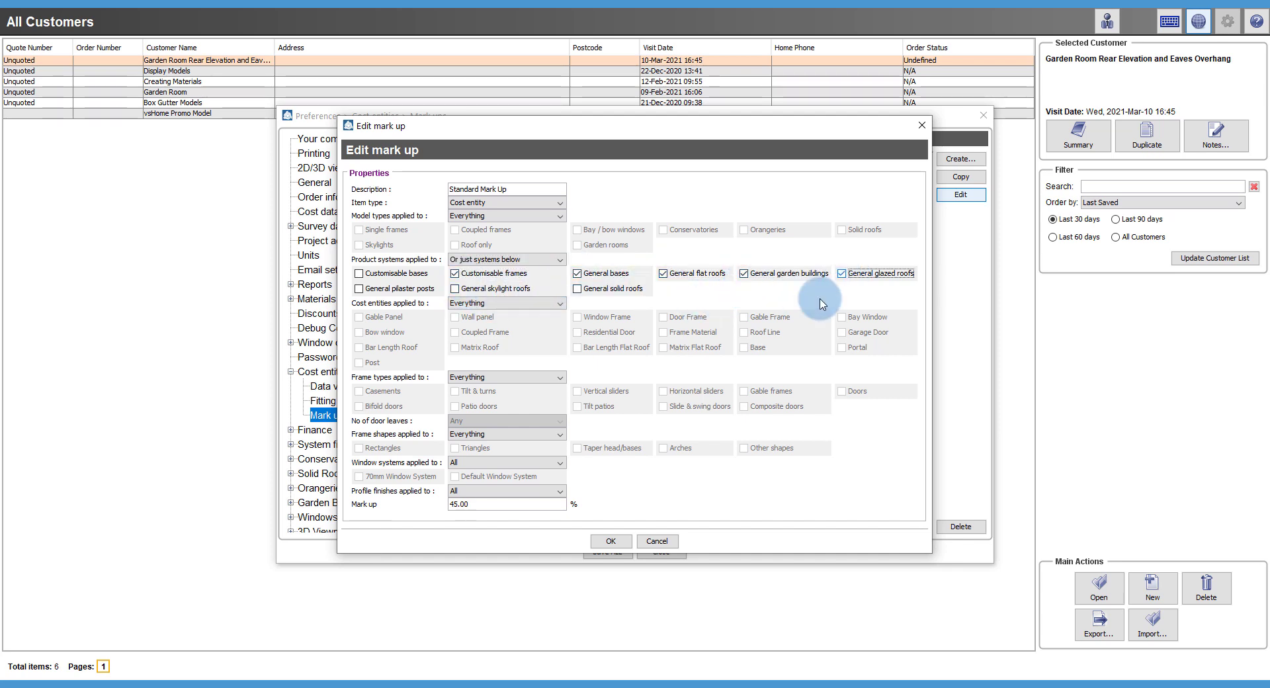
left_click(577, 289)
left_click(455, 289)
left_click(360, 288)
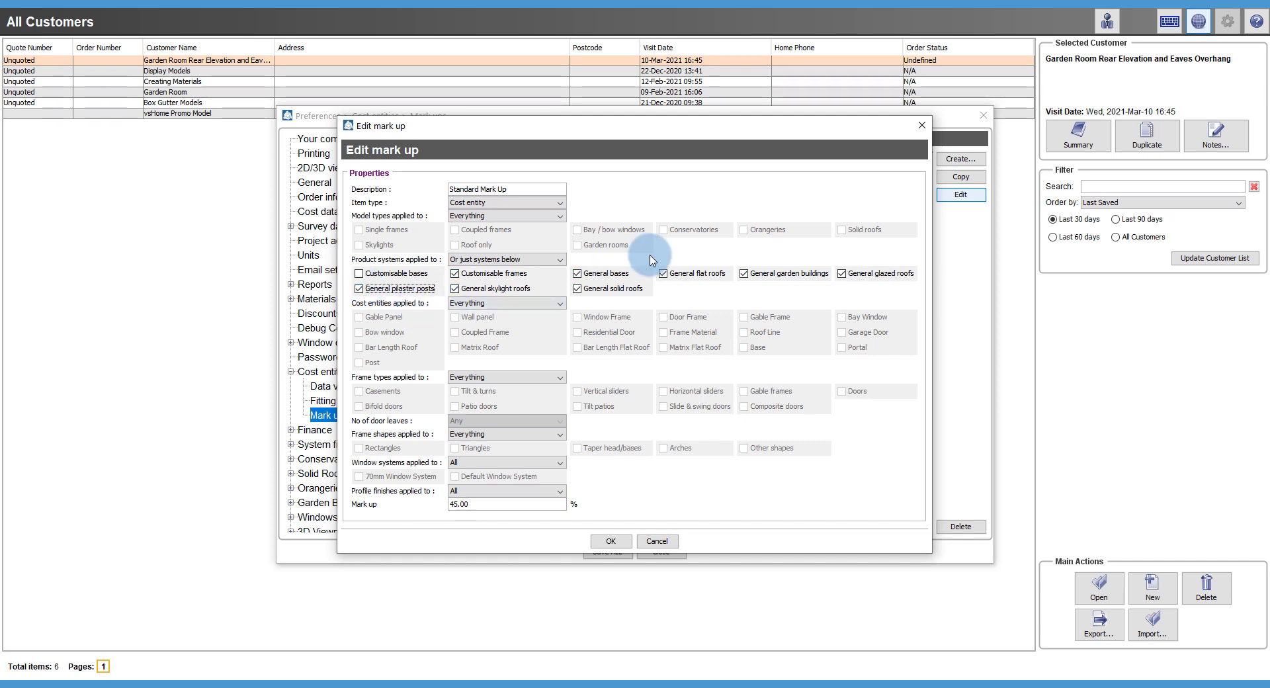
left_click(656, 541)
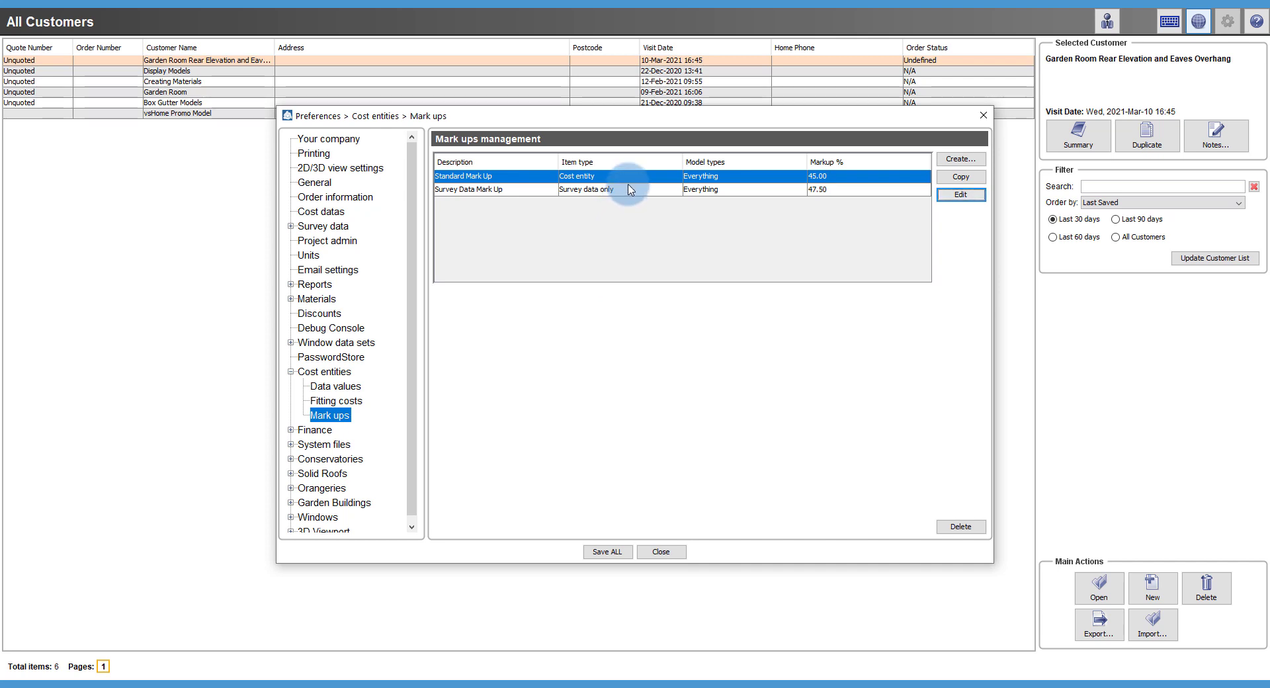
Copy the Standard Mark Up and change the copy's description to "Standard Mark Up [Solid Roof]"
left_click(958, 181)
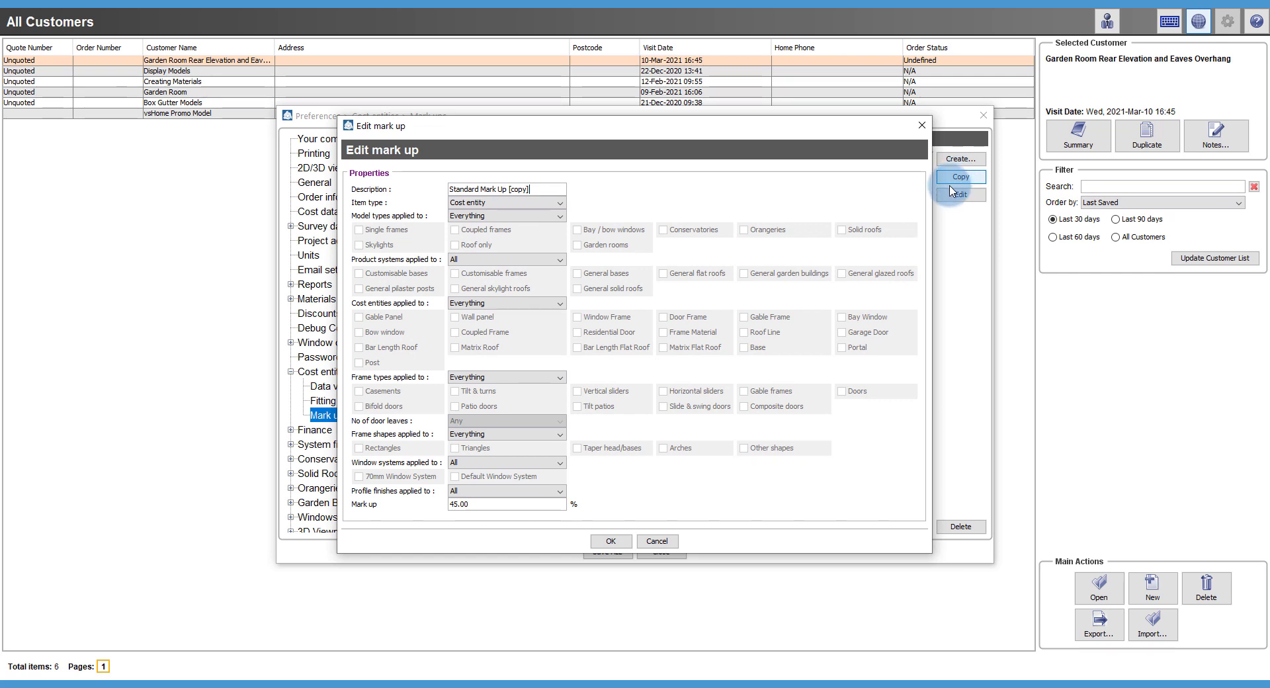
key("BackSpace")
key("BackSpace")
key("BackSpace")
key("BackSpace")
key("BackSpace")
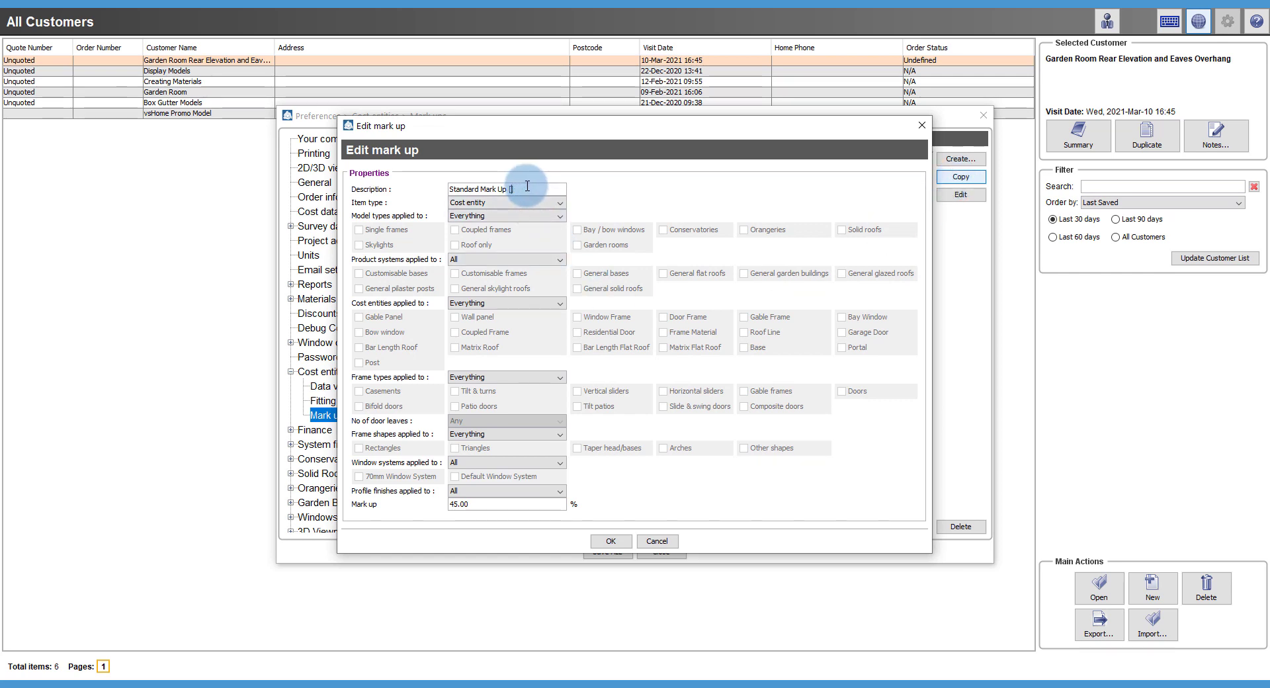
type("Solid Roof]")
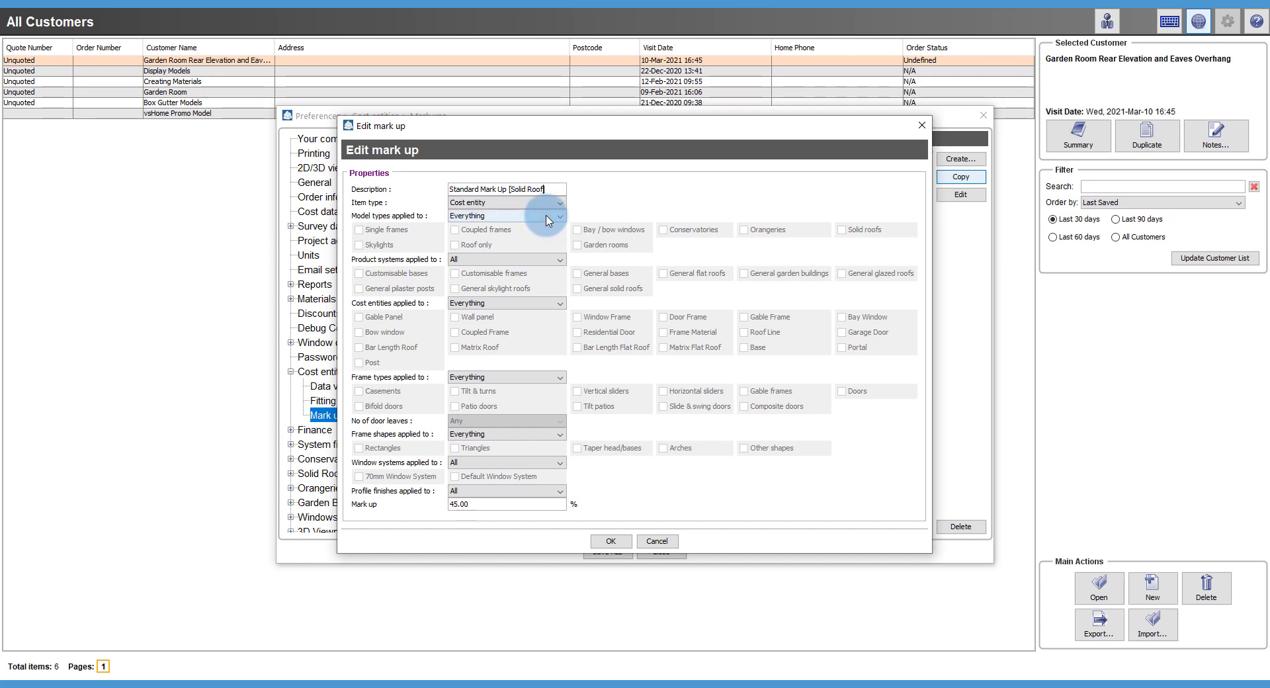
Restrict the Solid Roof mark up to the Solid roofs model type and the General solid roofs product system
left_click(547, 217)
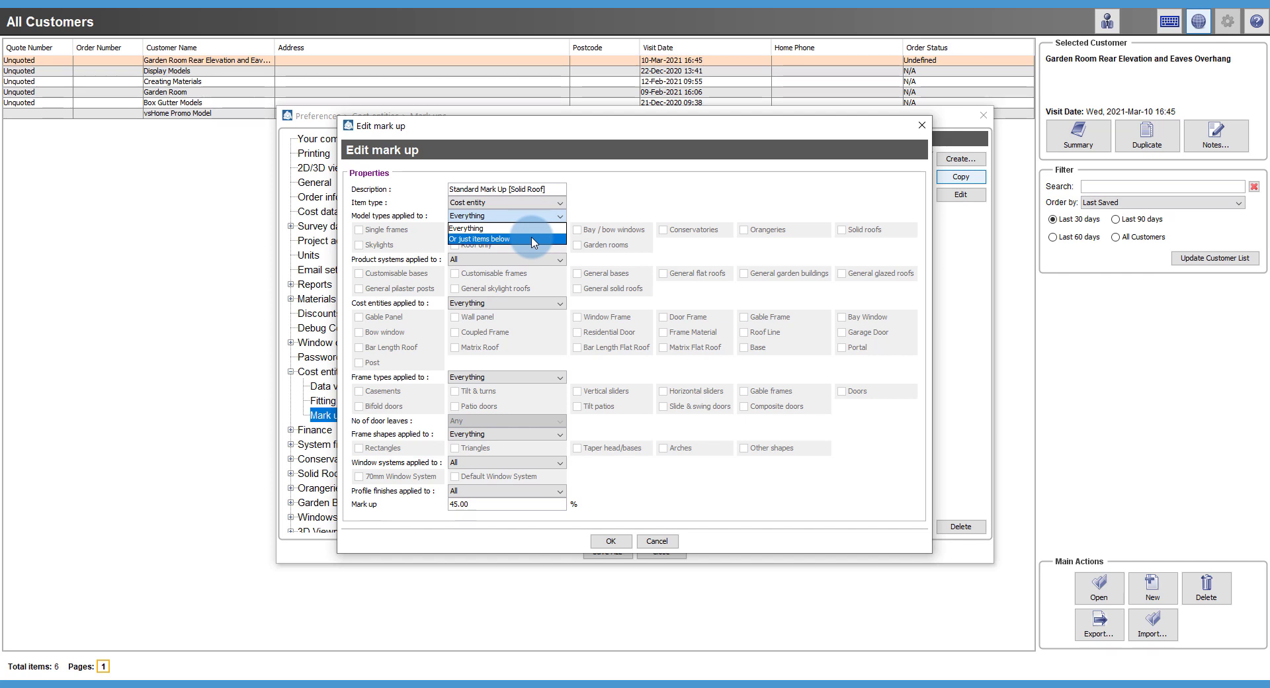
left_click(533, 239)
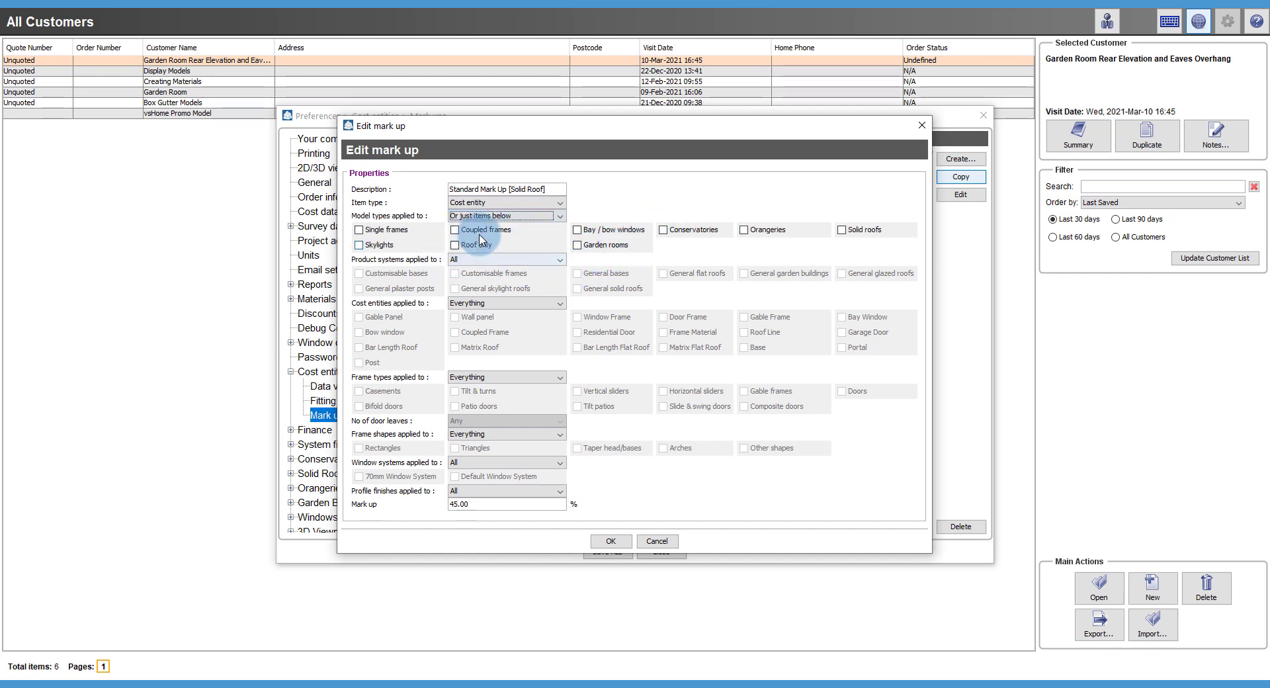
left_click(842, 231)
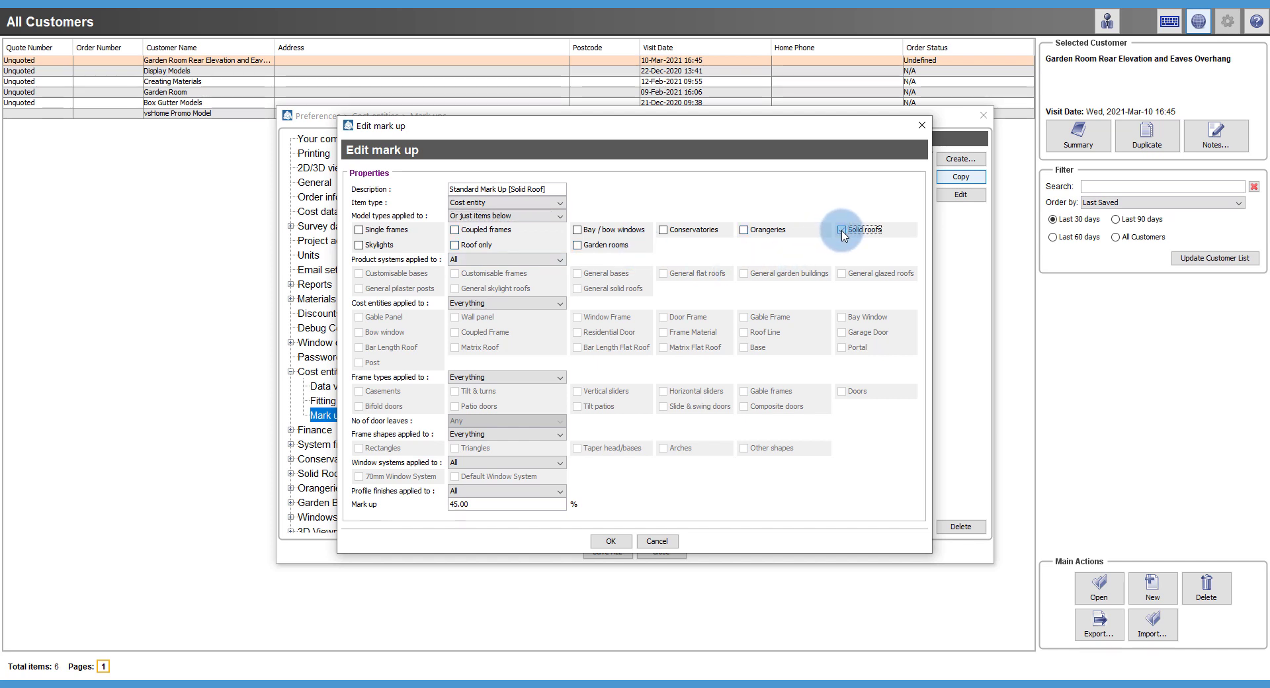
left_click(842, 231)
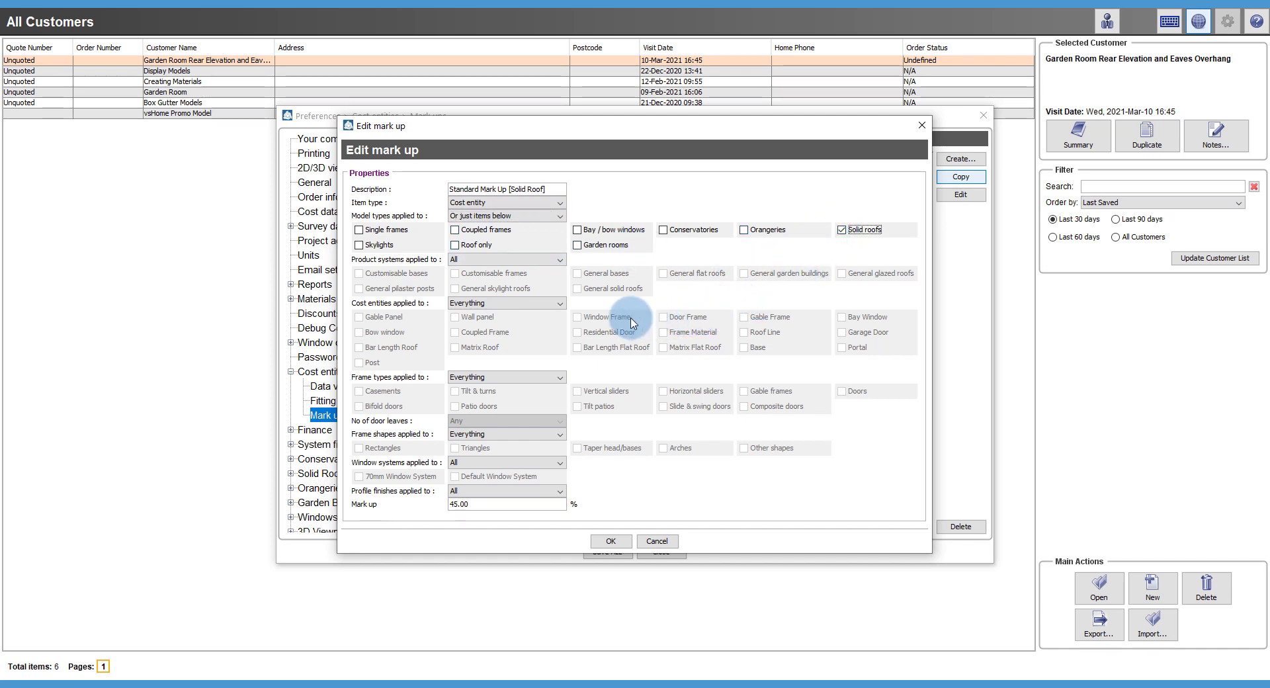
left_click(532, 260)
left_click(523, 283)
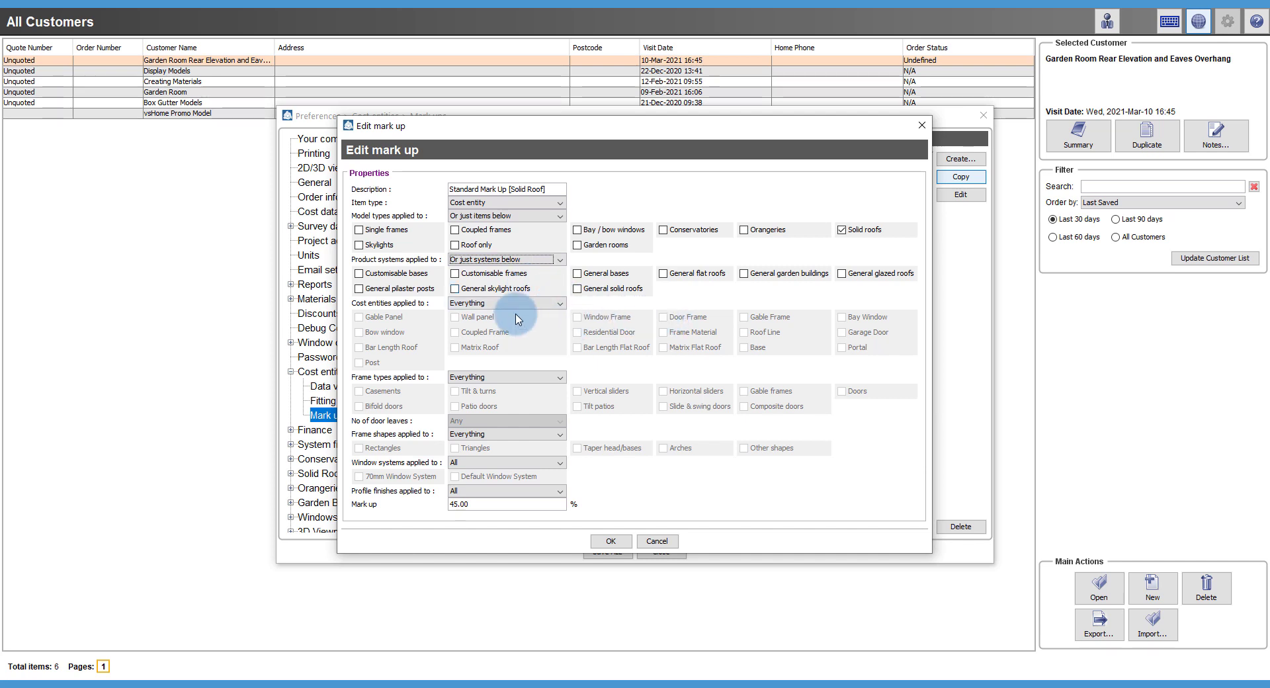
left_click(587, 291)
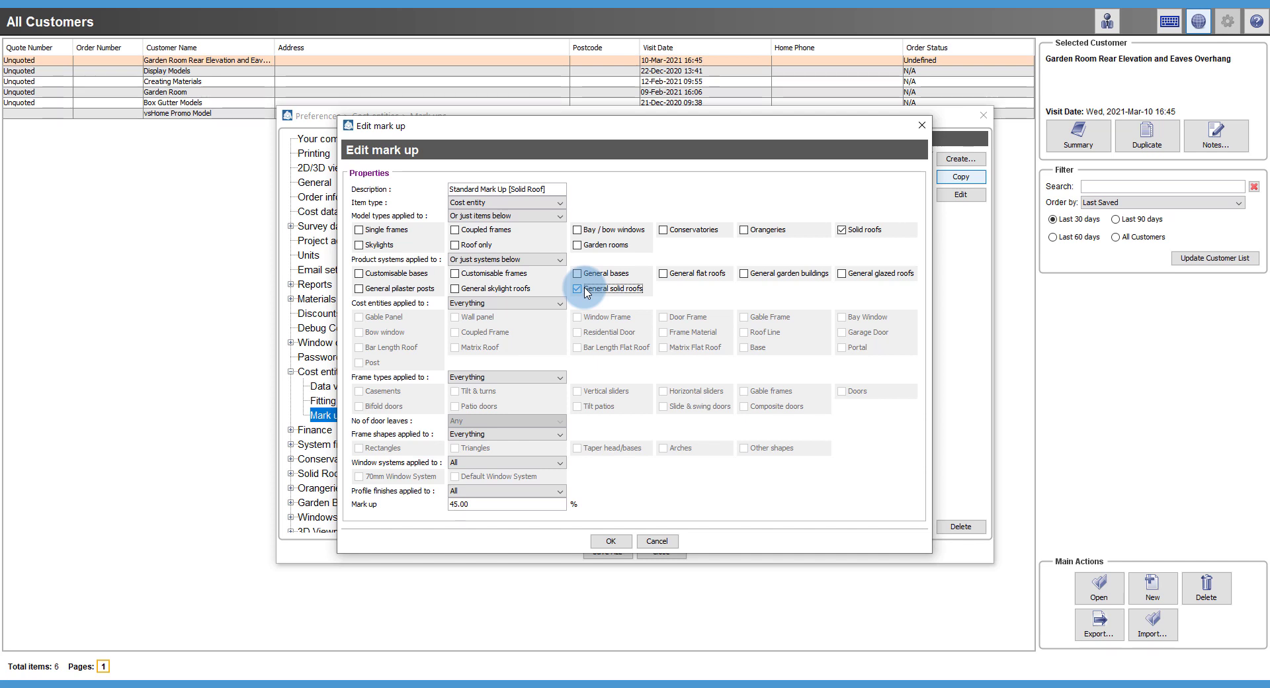
Set the Solid Roof mark up to 50% and confirm it
left_click_drag(487, 503, 439, 502)
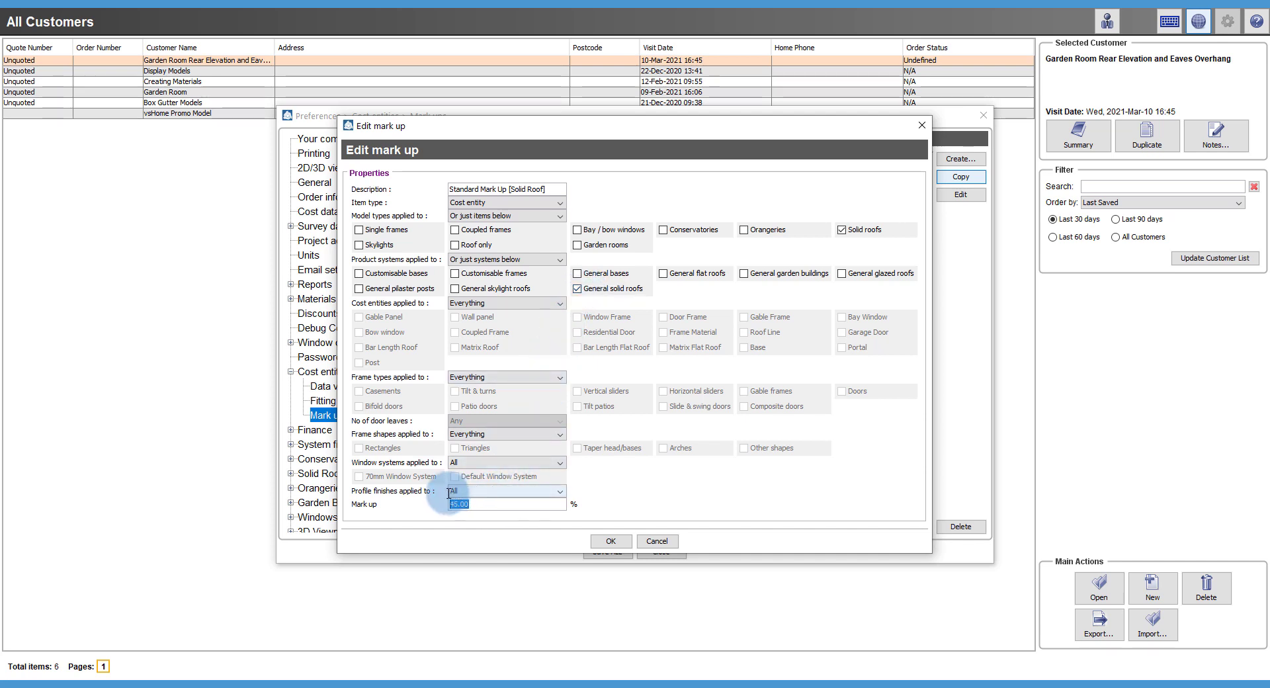
type("50%")
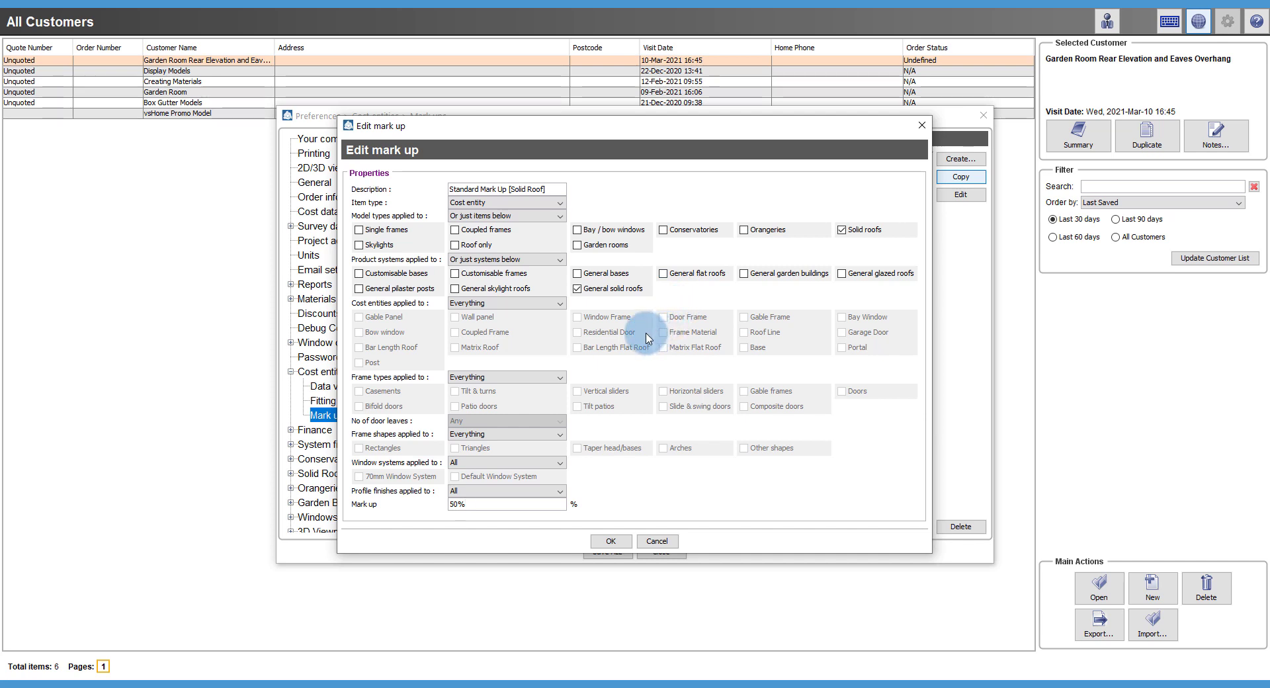
left_click(625, 546)
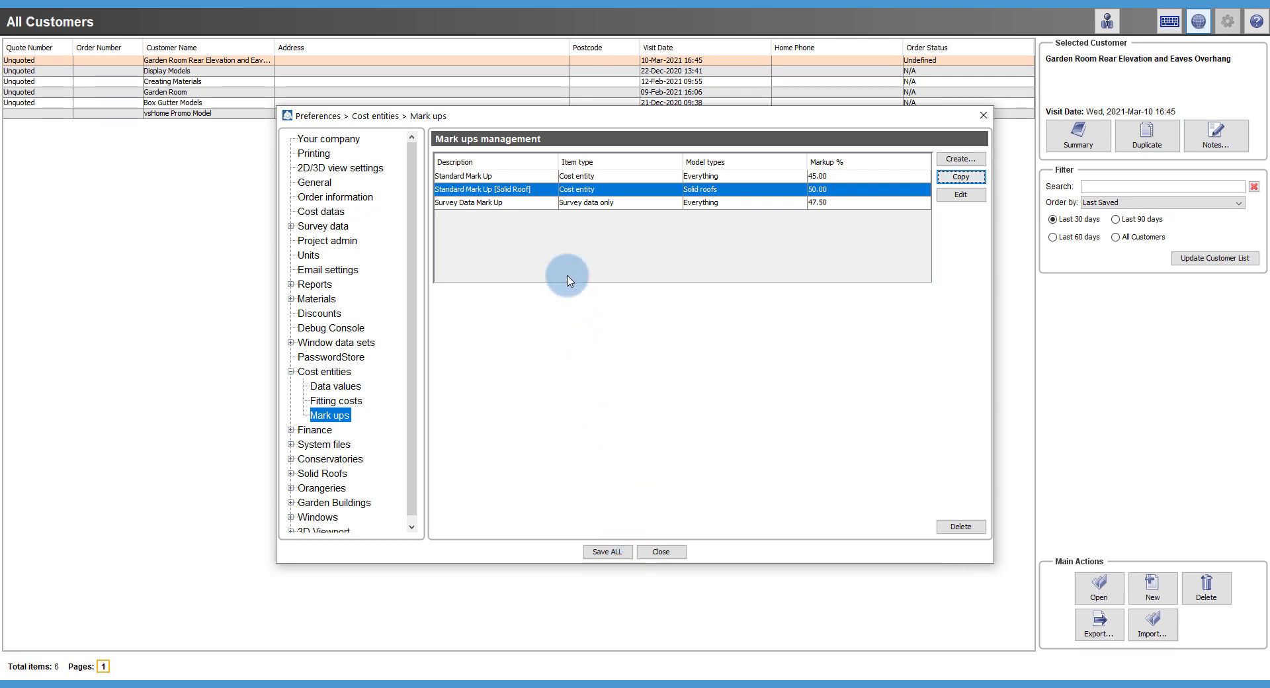
Copy the Standard Mark Up and change the copy's description to "Standard Mark Up [Bifold Doors]"
left_click(537, 178)
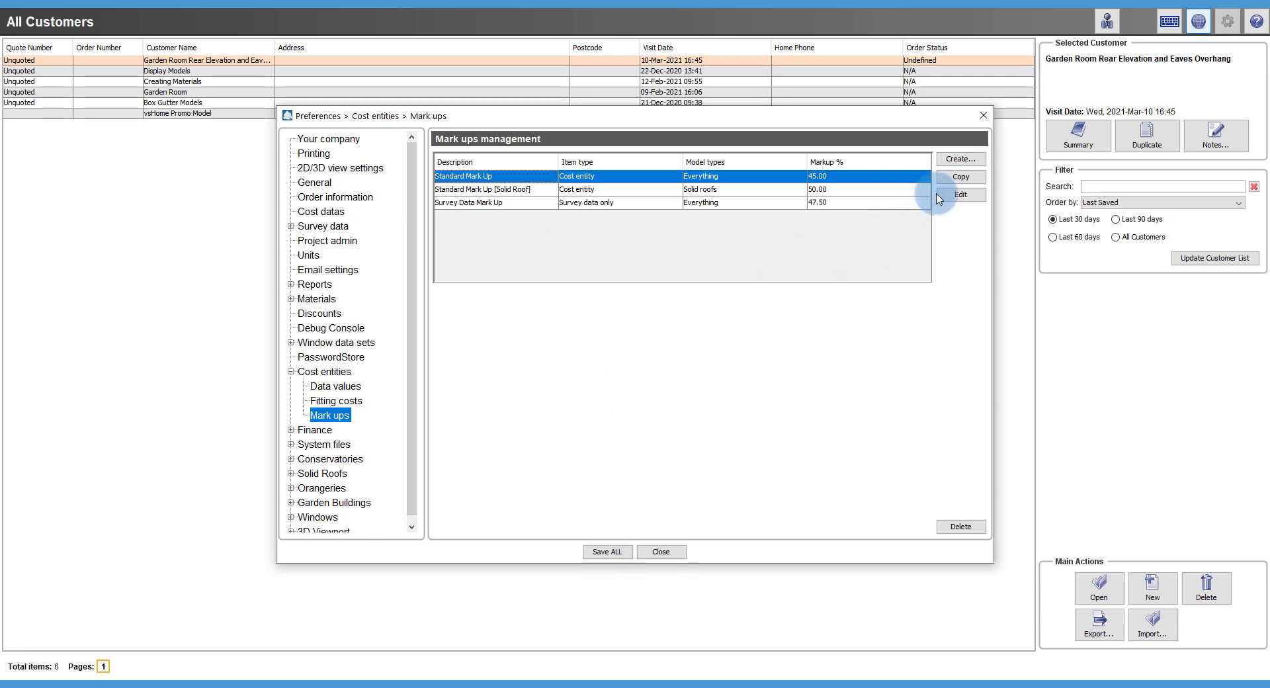
left_click(960, 179)
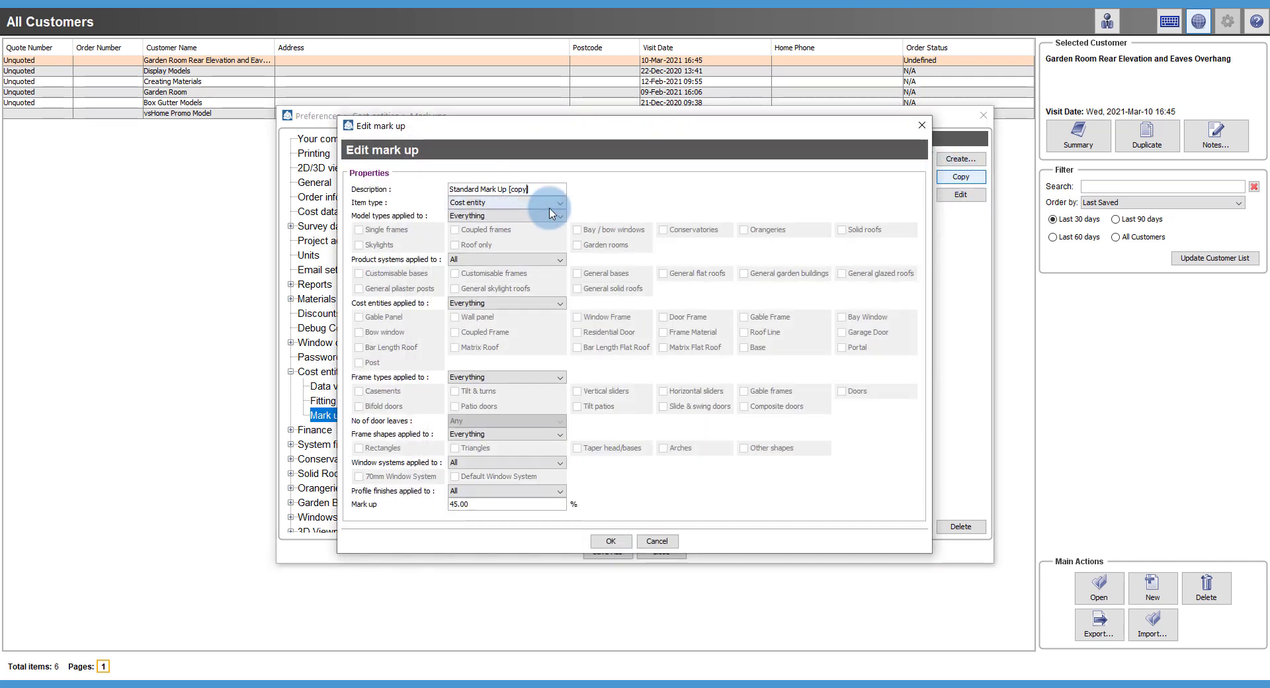
key("BackSpace")
key("BackSpace")
key("BackSpace")
key("BackSpace")
type("B")
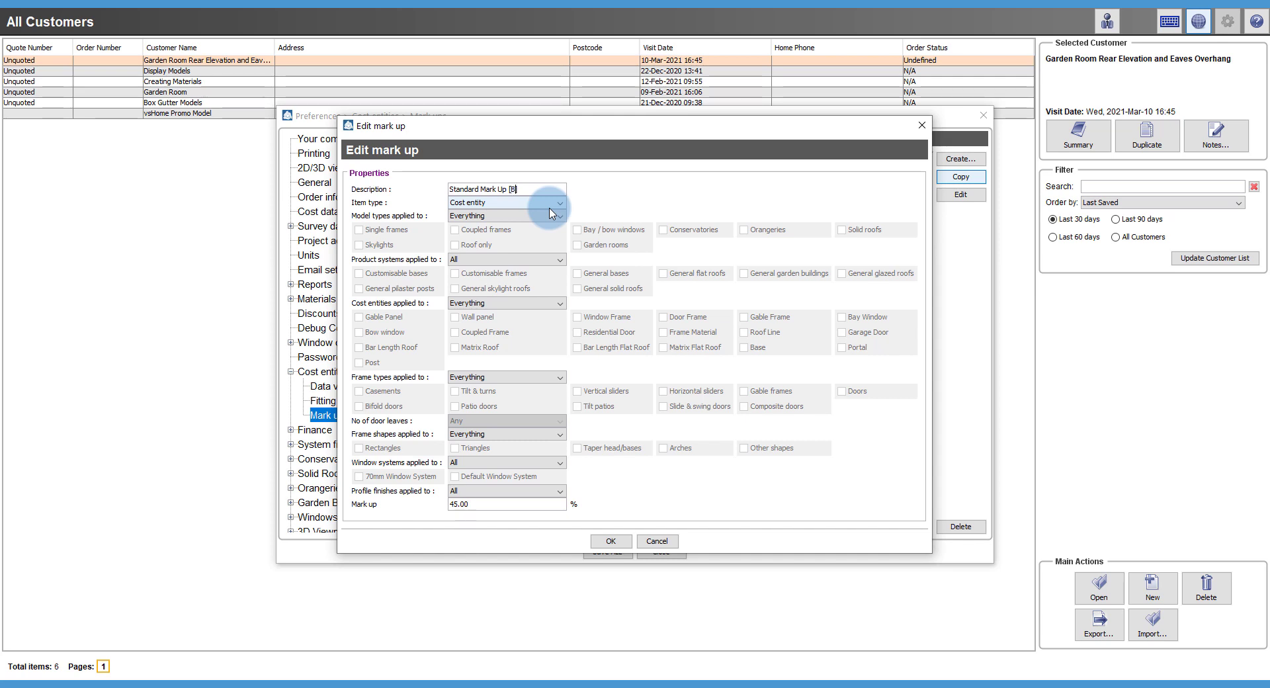
type("ifold Doors")
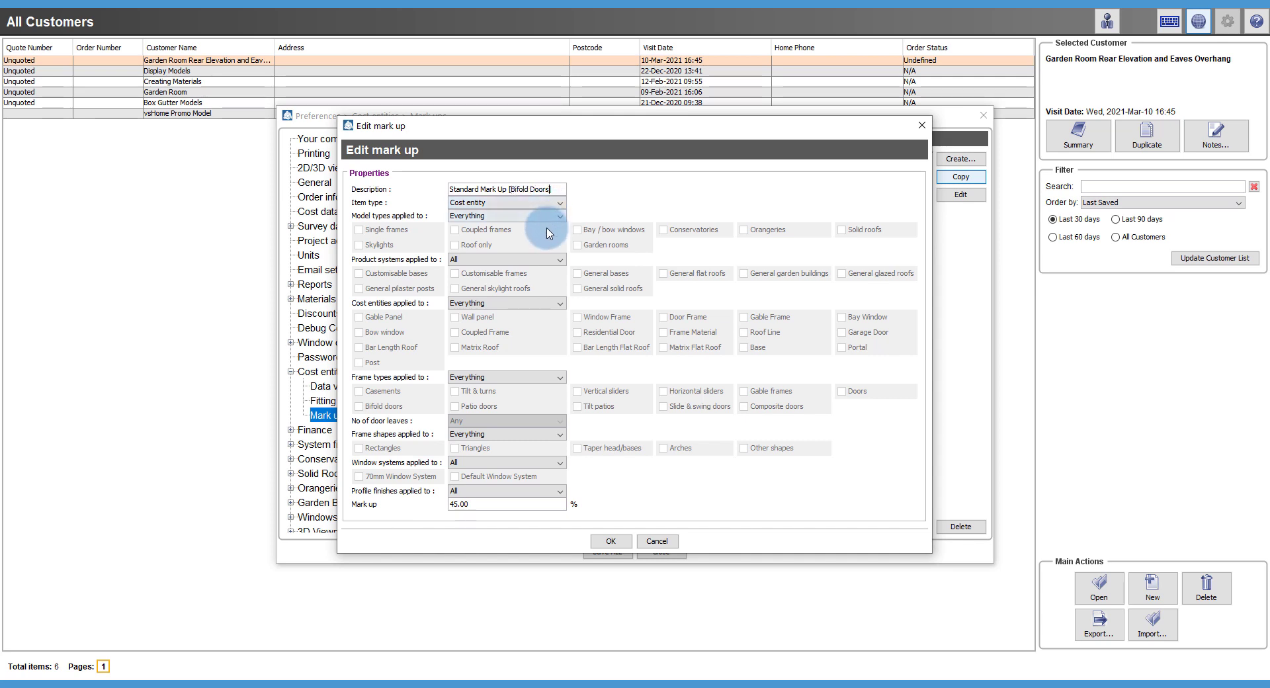
Restrict the Bifold Doors mark up to the Customisable frames product system and the Door Frame cost entity
left_click(539, 262)
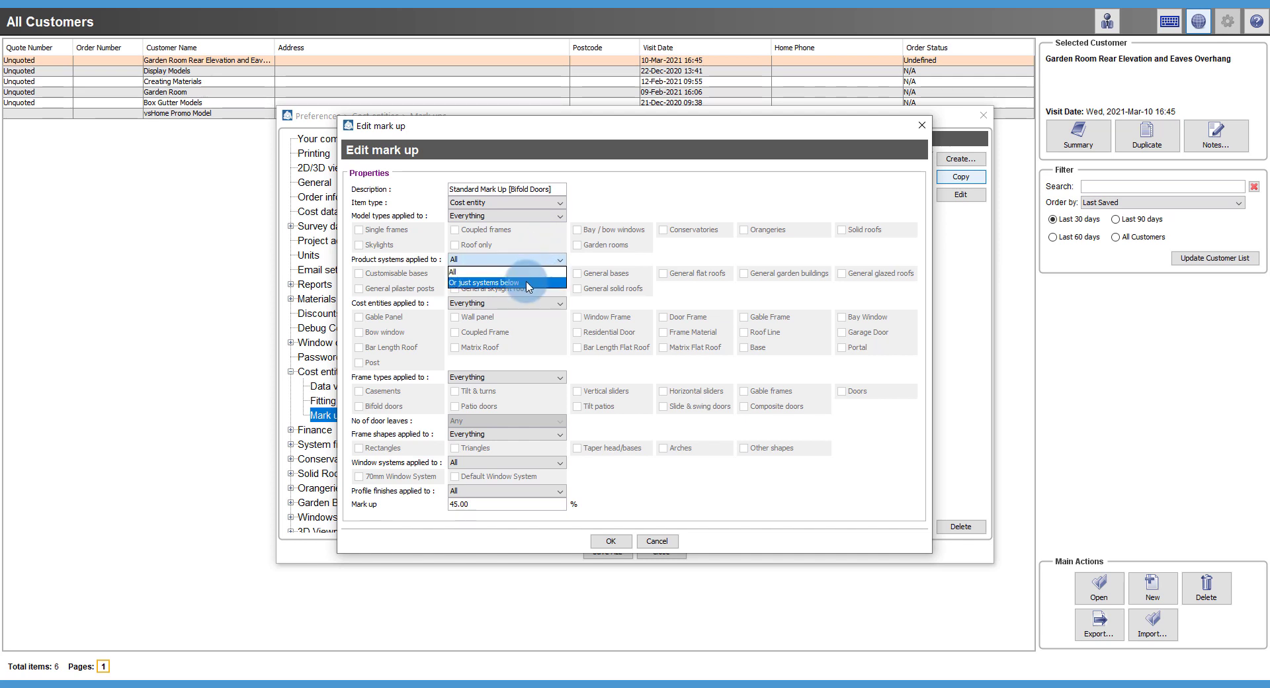
left_click(526, 285)
left_click(464, 274)
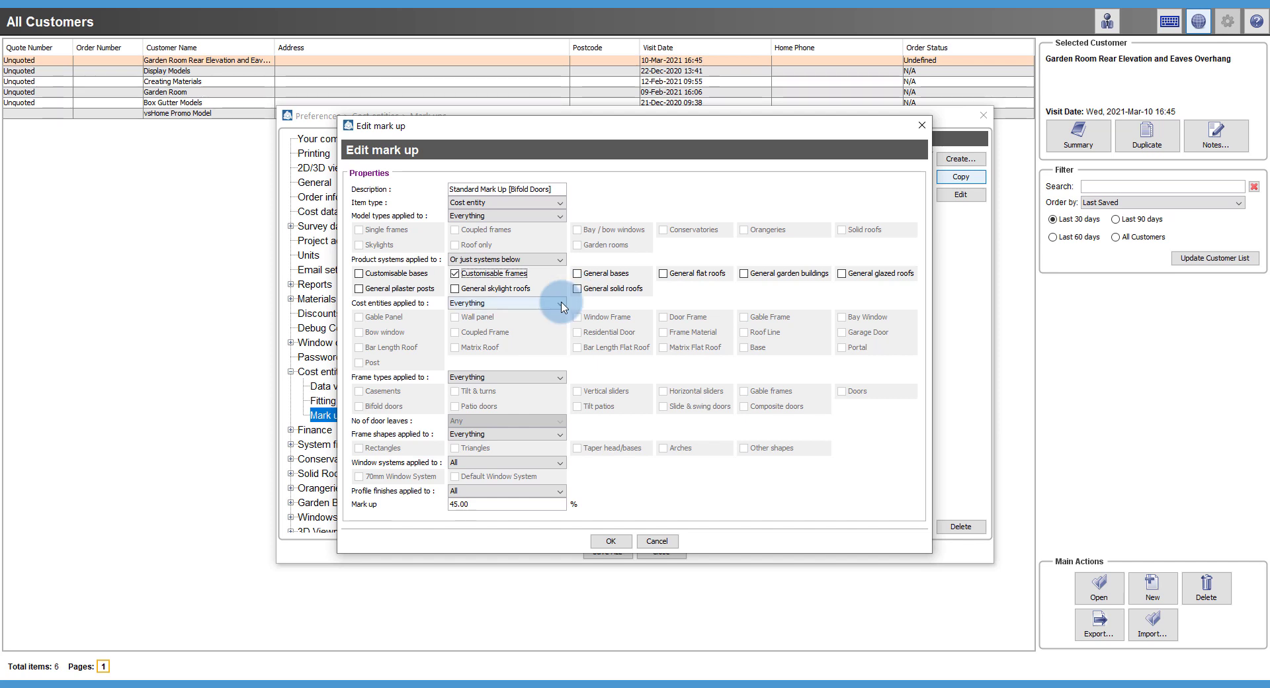
left_click(563, 306)
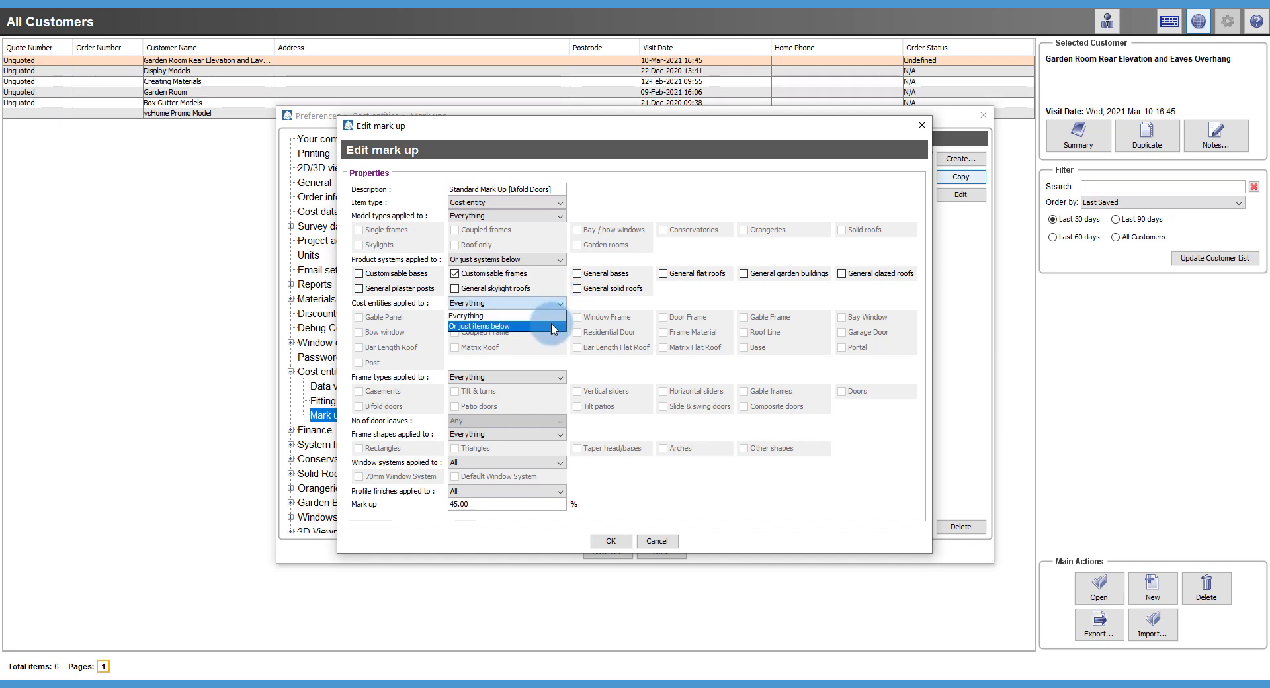
left_click(554, 329)
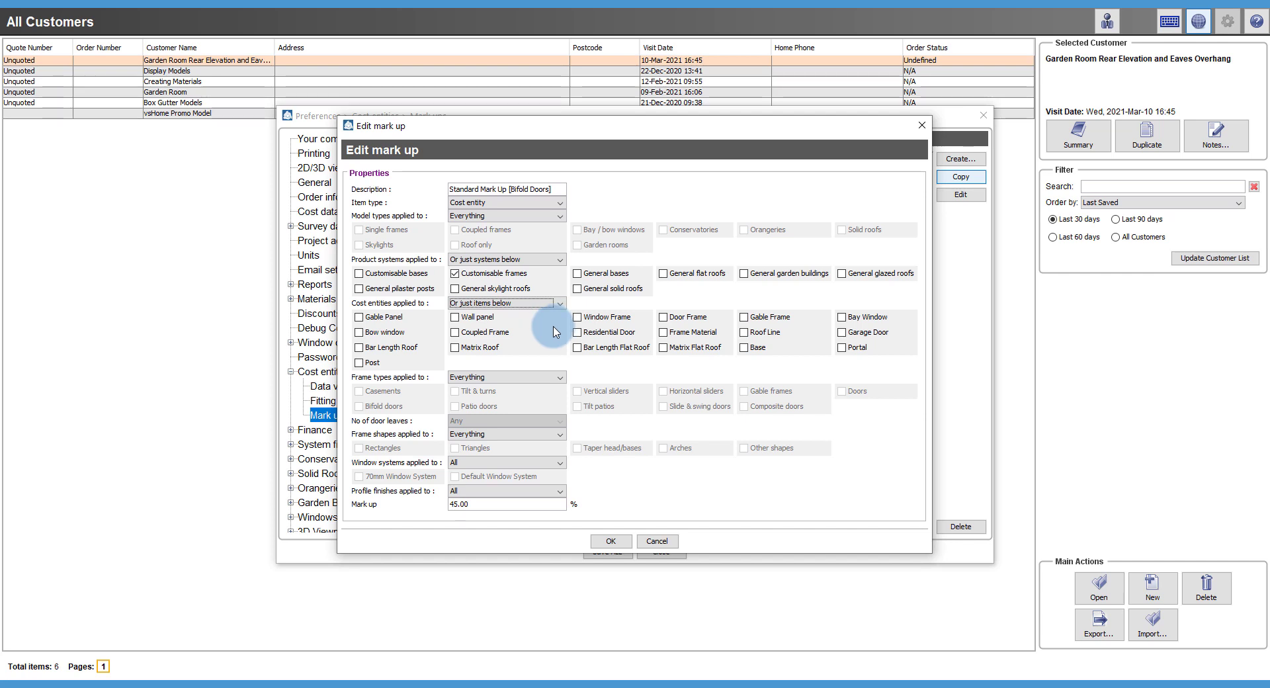
left_click(664, 317)
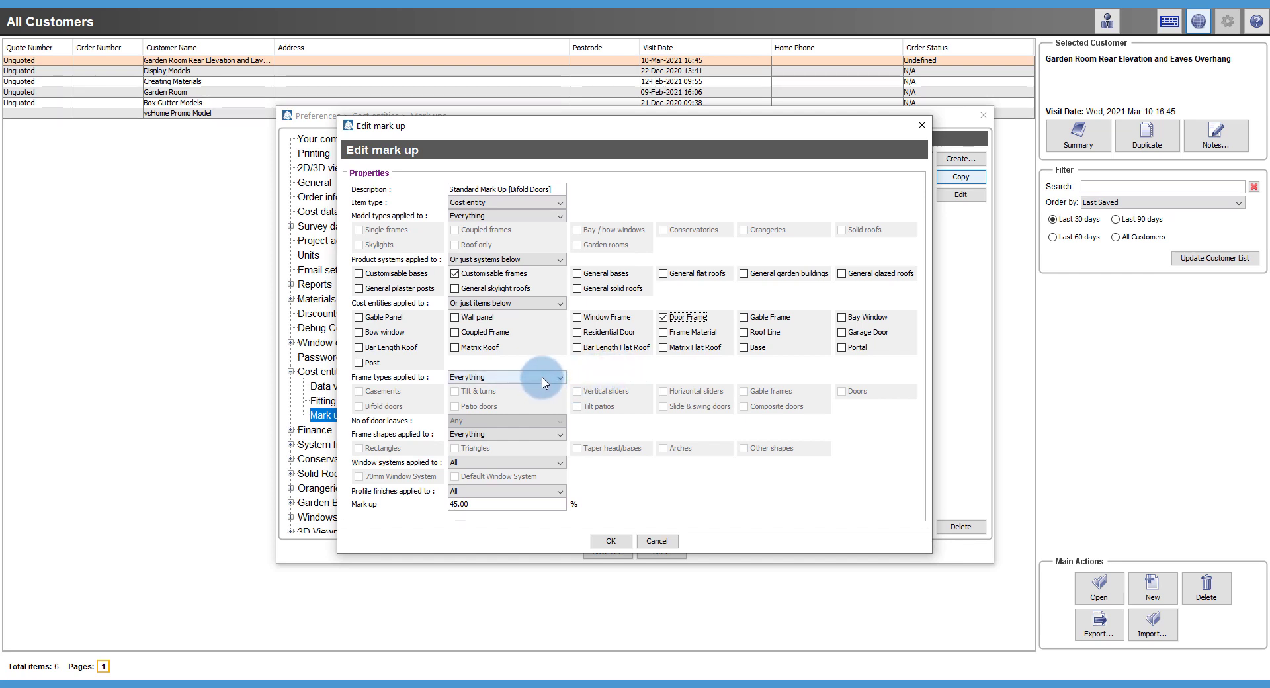
Limit the mark up's frame types to Bifold doors, set it to 52.5%, and confirm it
left_click(542, 378)
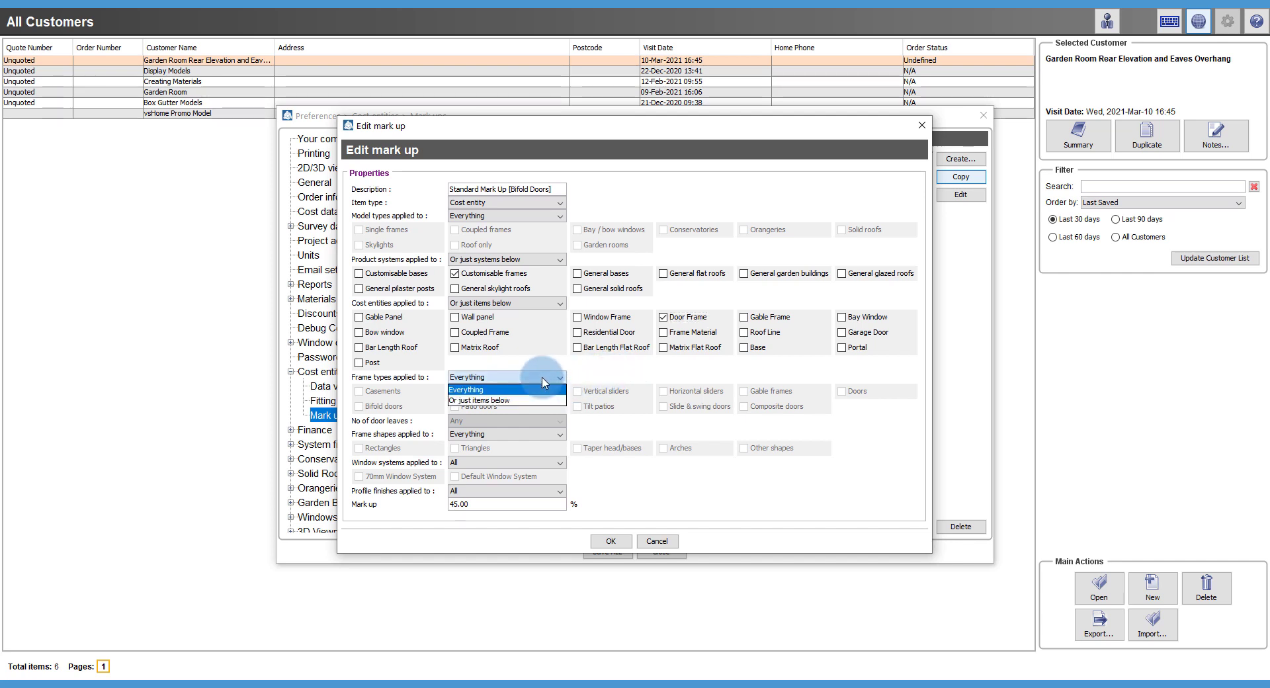
left_click(536, 399)
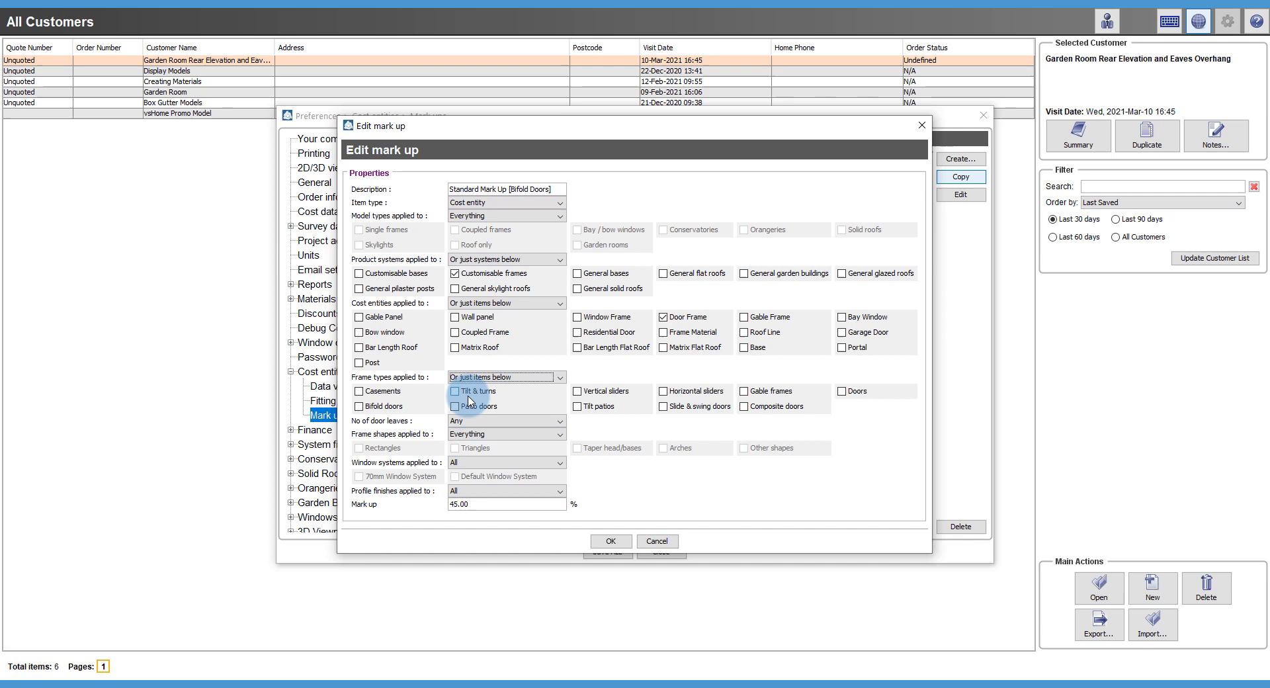
left_click(366, 408)
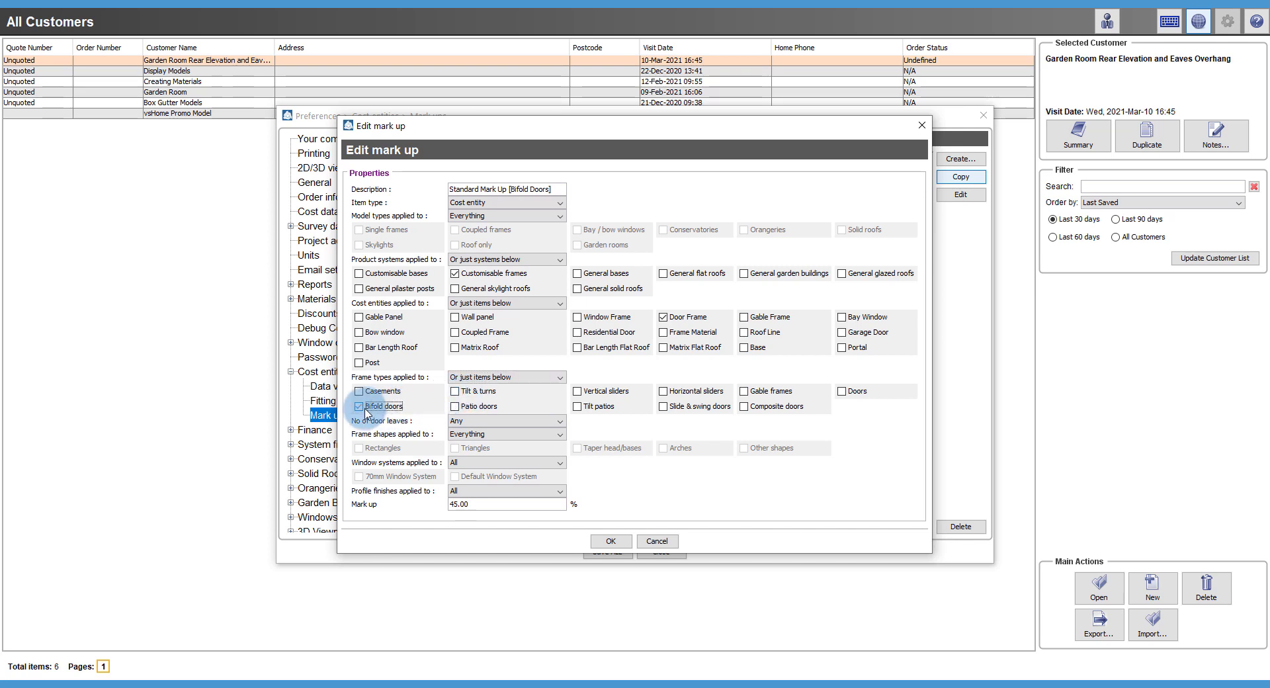
left_click(487, 504)
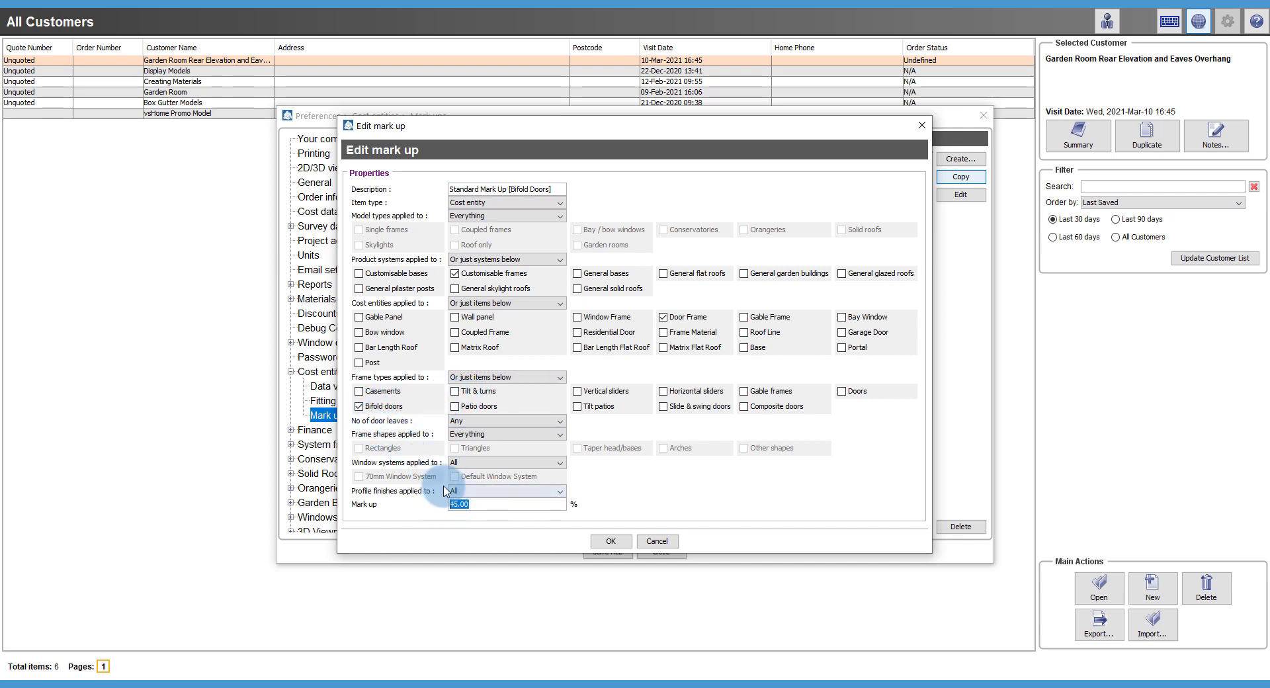
type("52.5")
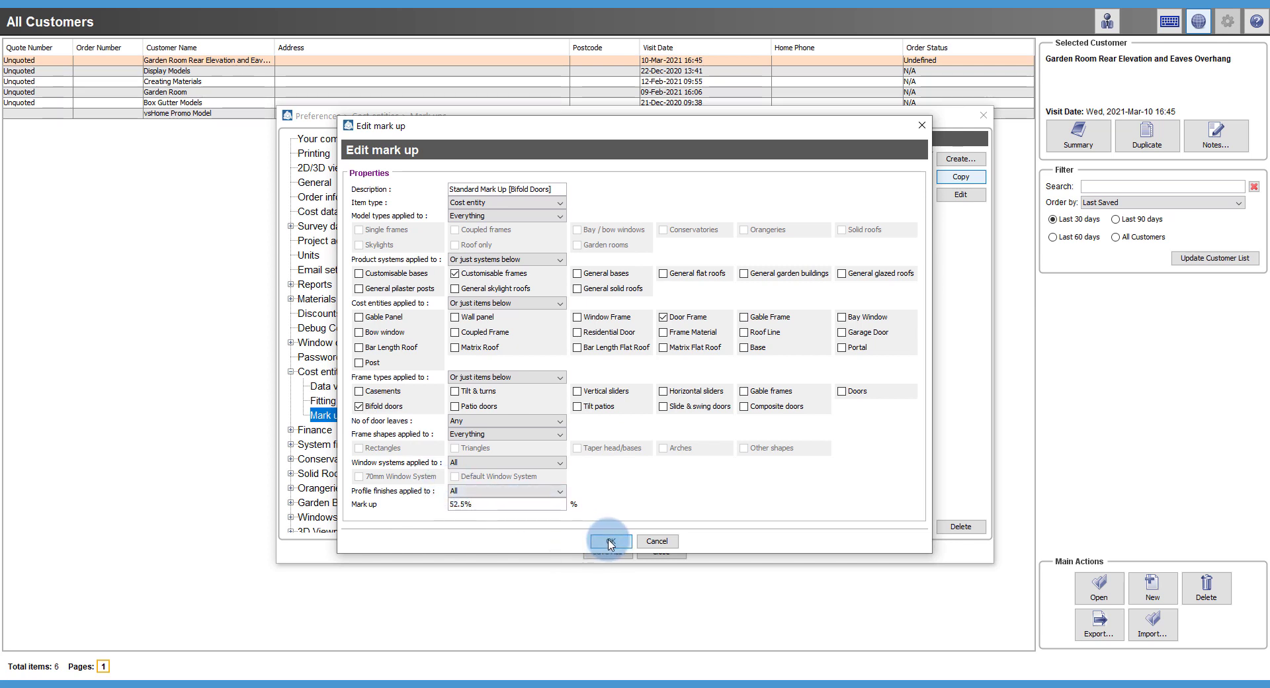
left_click(610, 542)
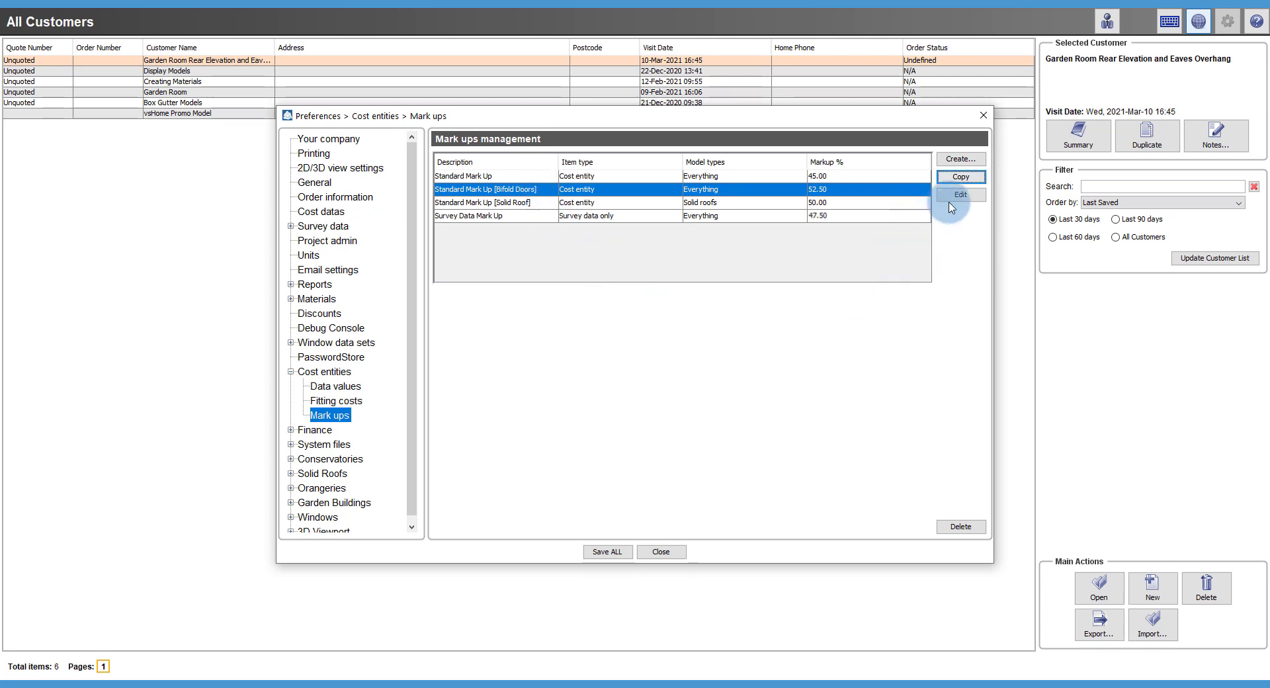
Reopen the Bifold Doors mark up to review its settings, and close it again
left_click(956, 196)
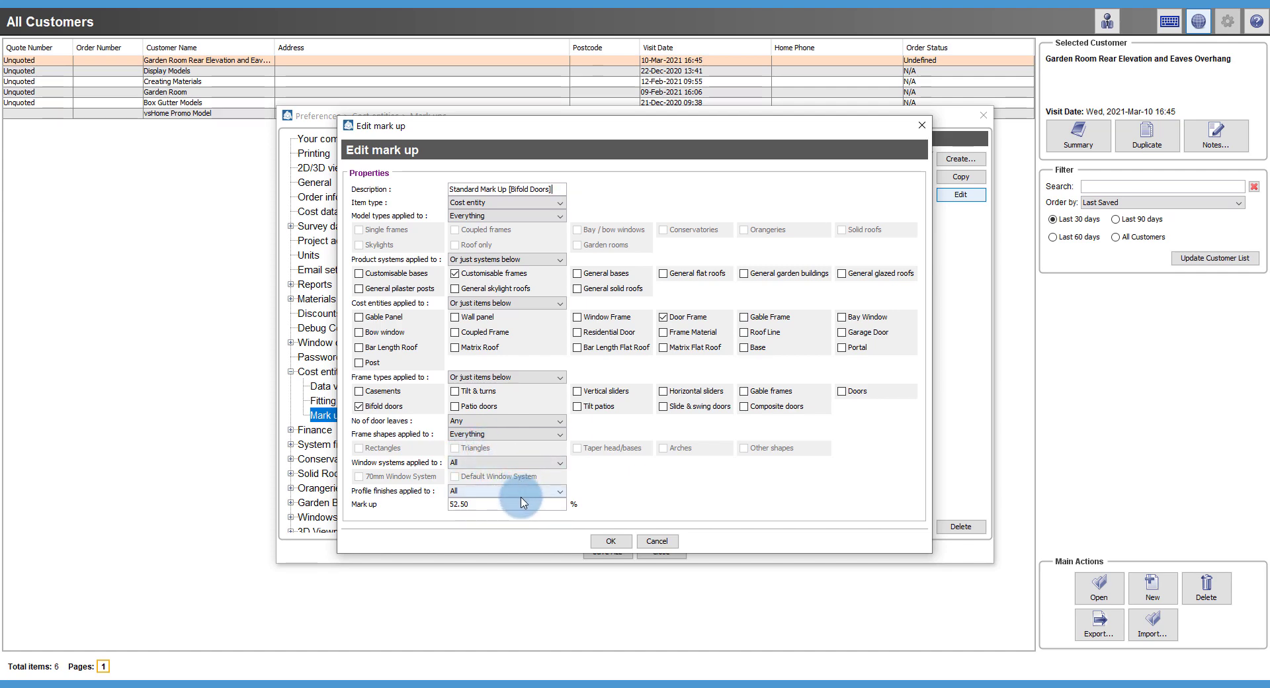
left_click(610, 541)
Save the mark ups and switch to the Fitting costs preferences under Cost entities
left_click(619, 577)
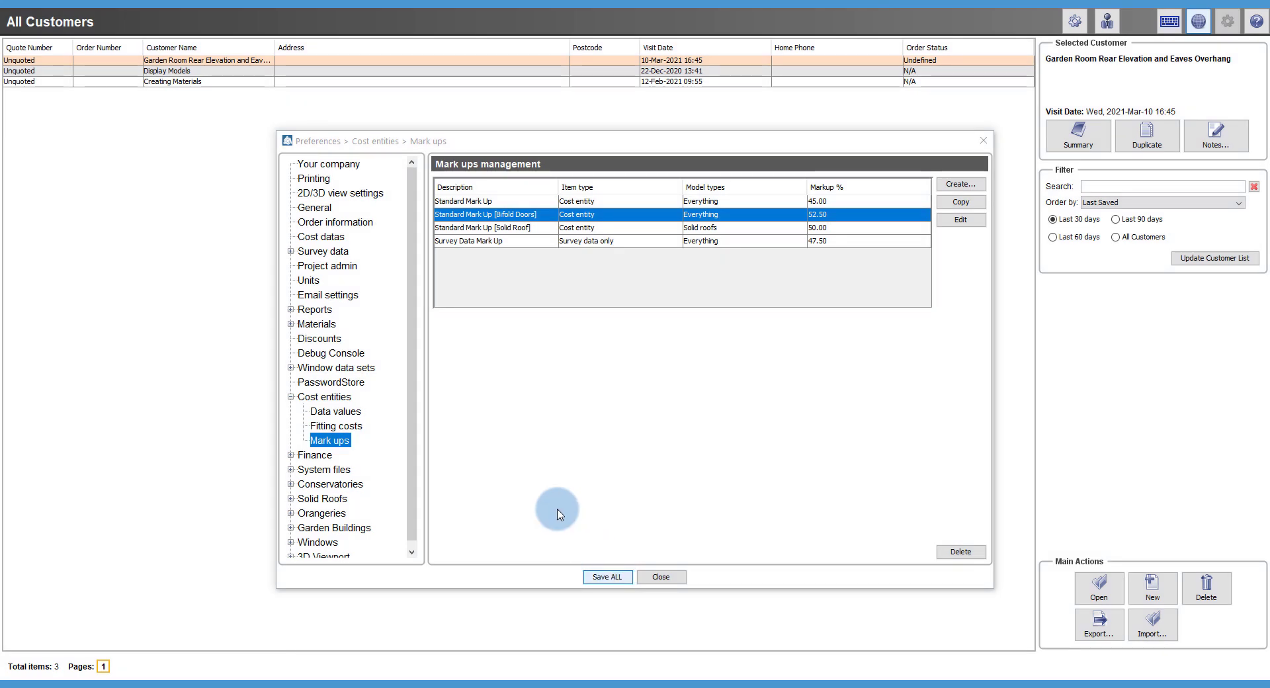
left_click(361, 430)
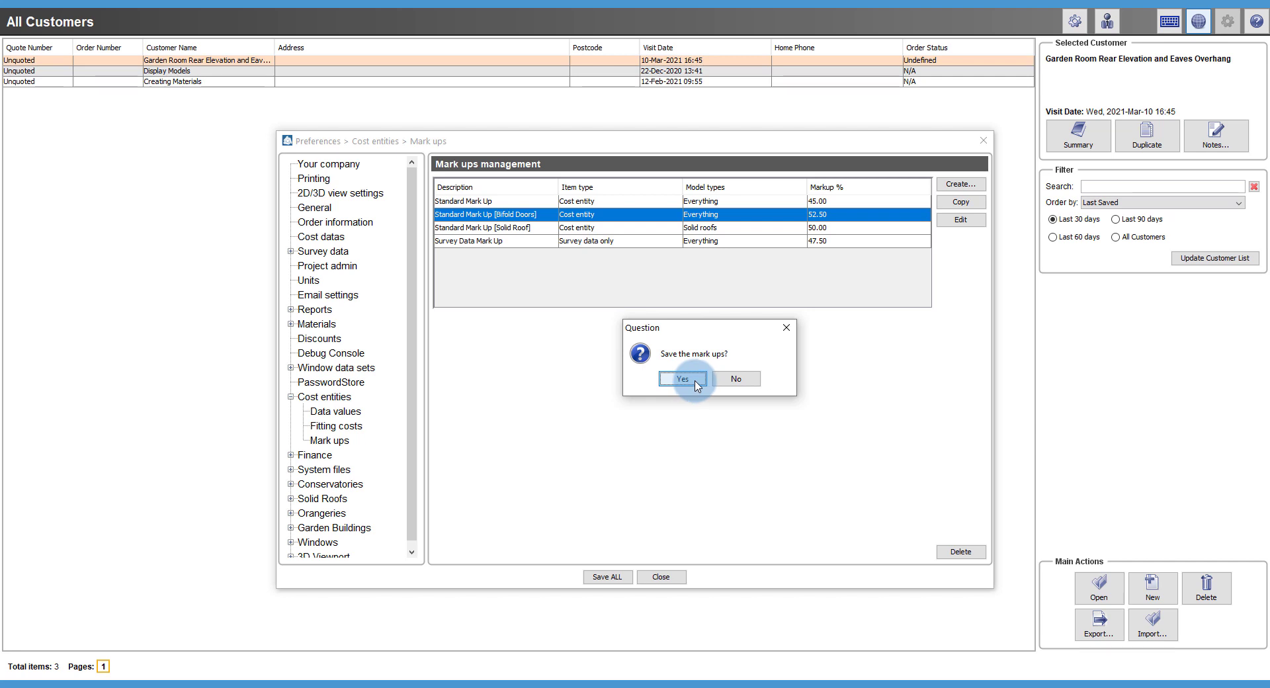
left_click(683, 379)
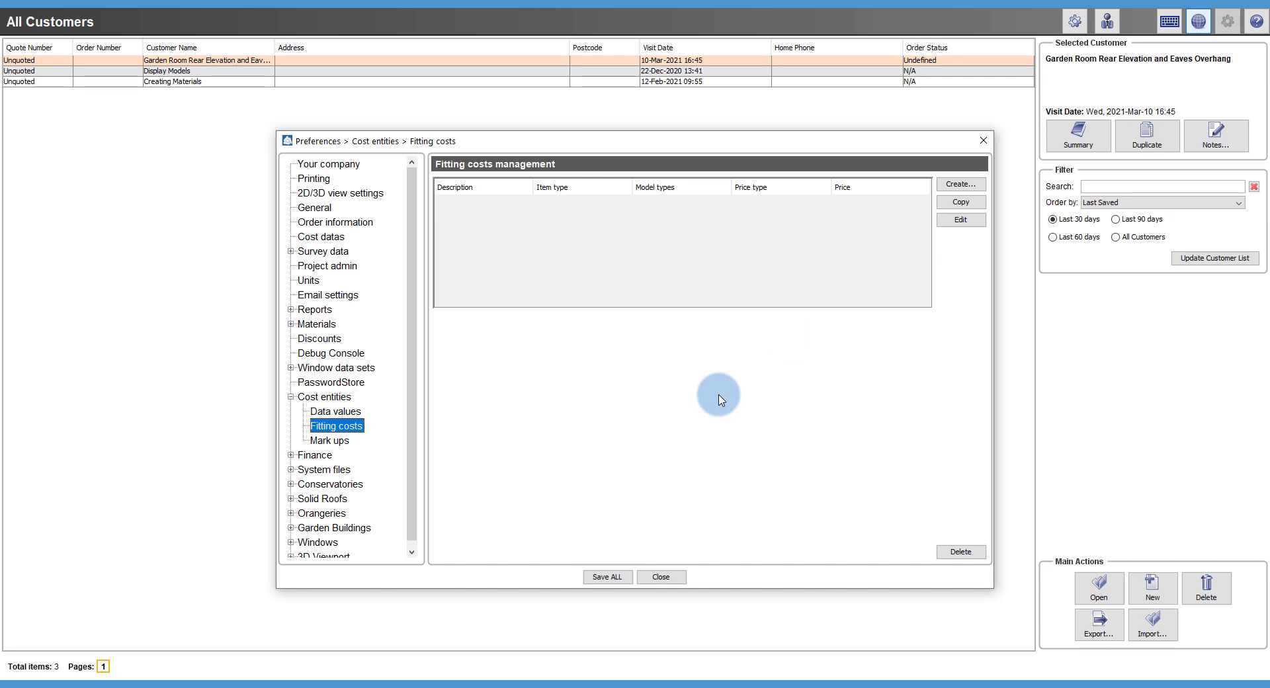
Start a new fitting charge and describe it as "Standard Fitting Charge [Glass Roof]"
left_click(967, 185)
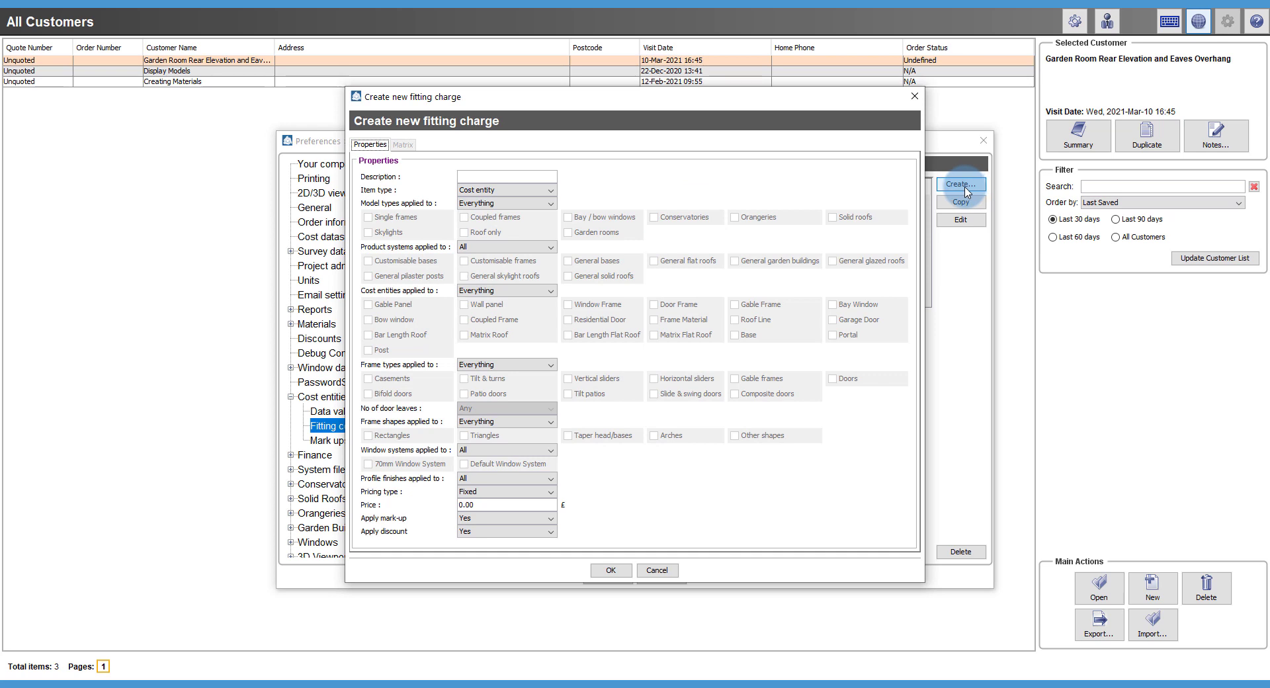
left_click(535, 177)
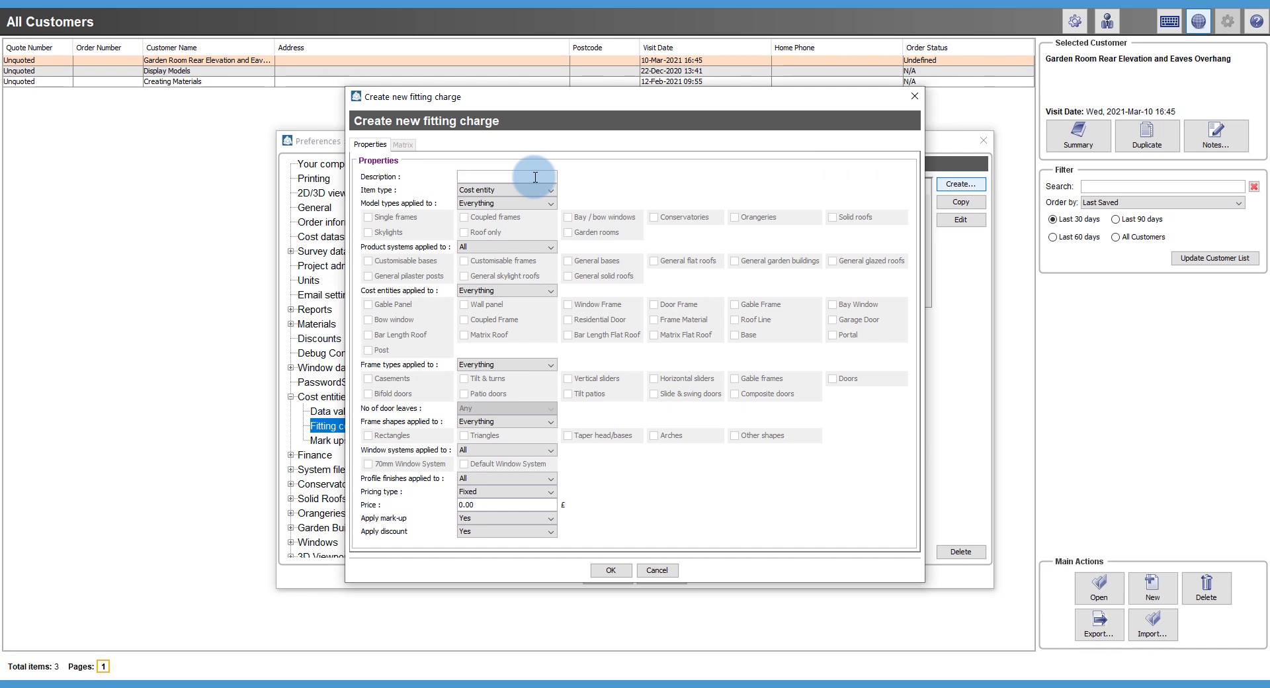
type("Standard F")
type("itting Charge")
type(" [Glass Roof]")
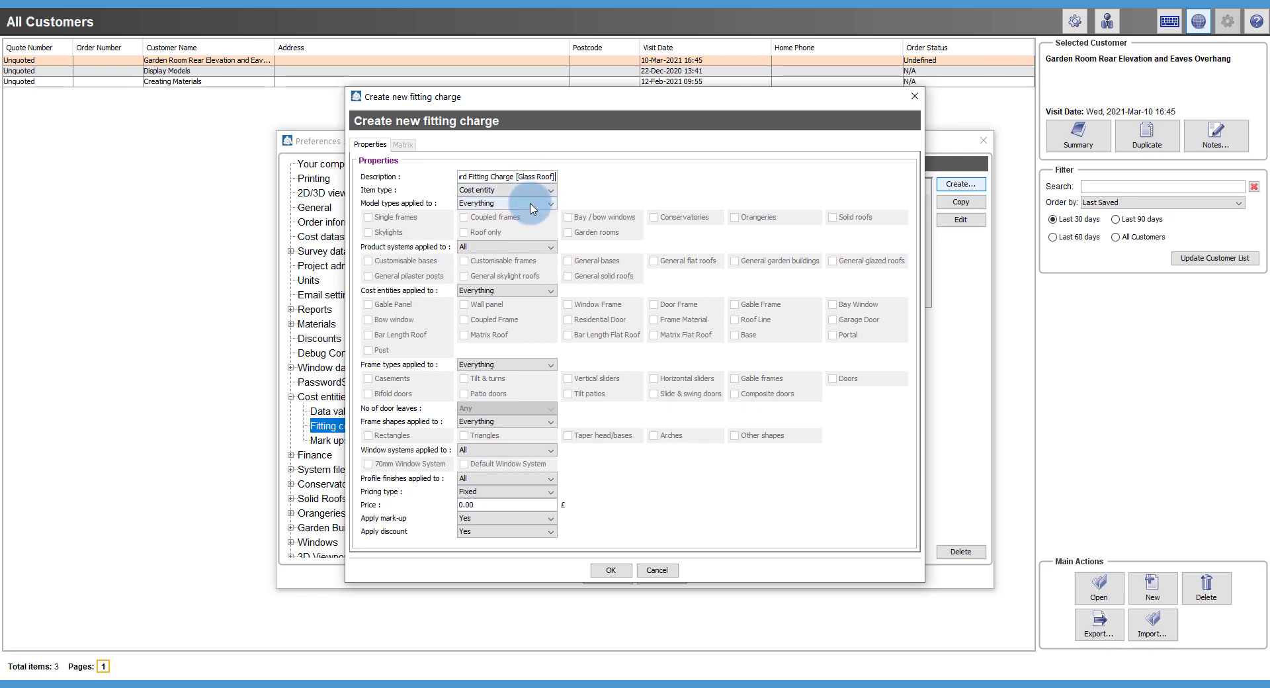
Limit the fitting charge's model types to Conservatories and its product systems to General glazed roofs
left_click(533, 209)
left_click(525, 231)
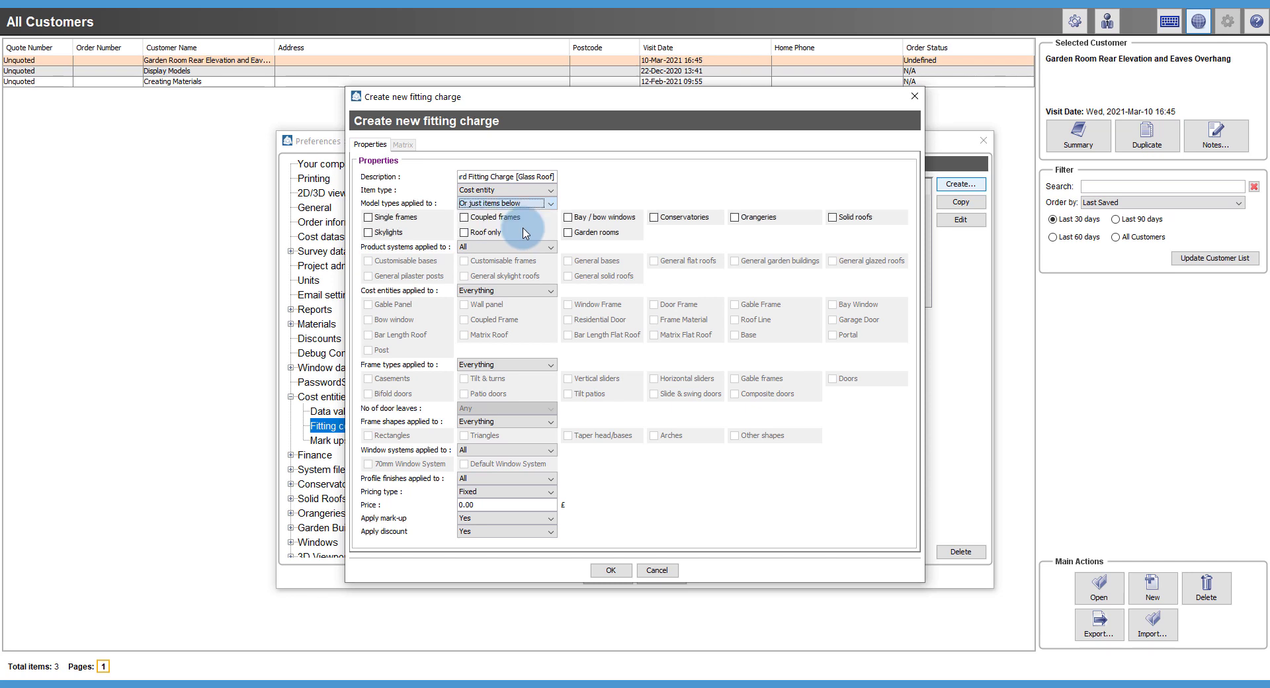
left_click(656, 218)
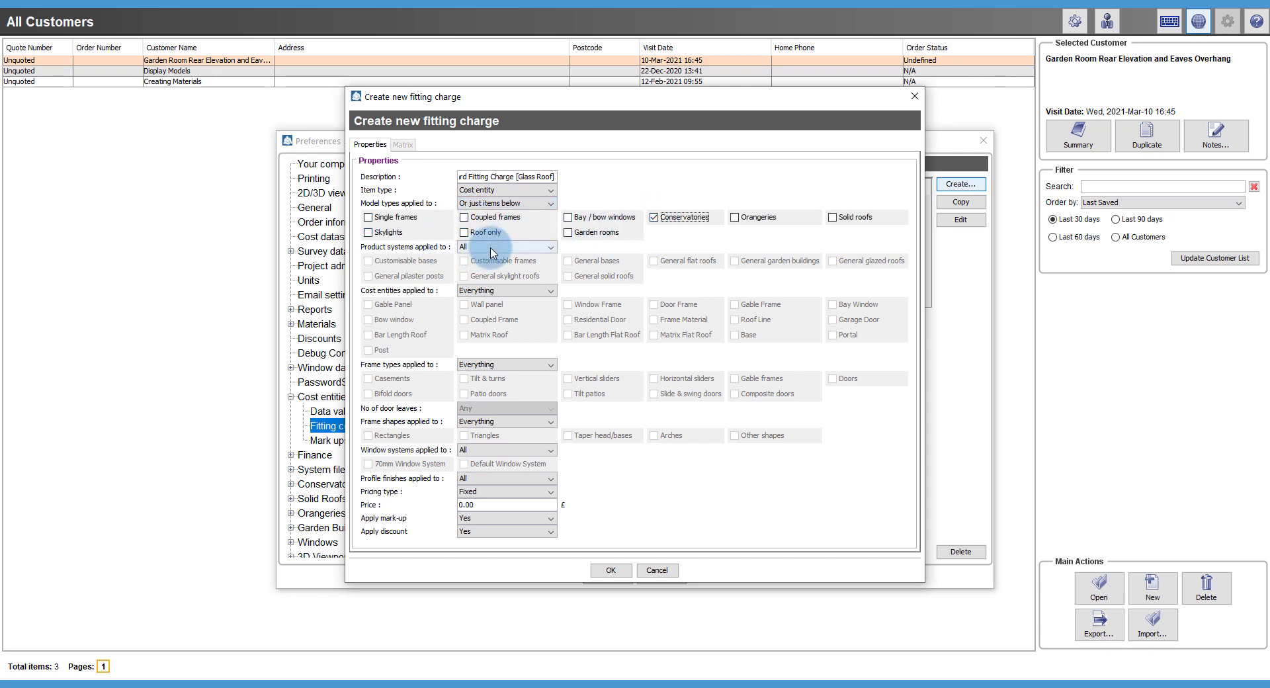
left_click(490, 250)
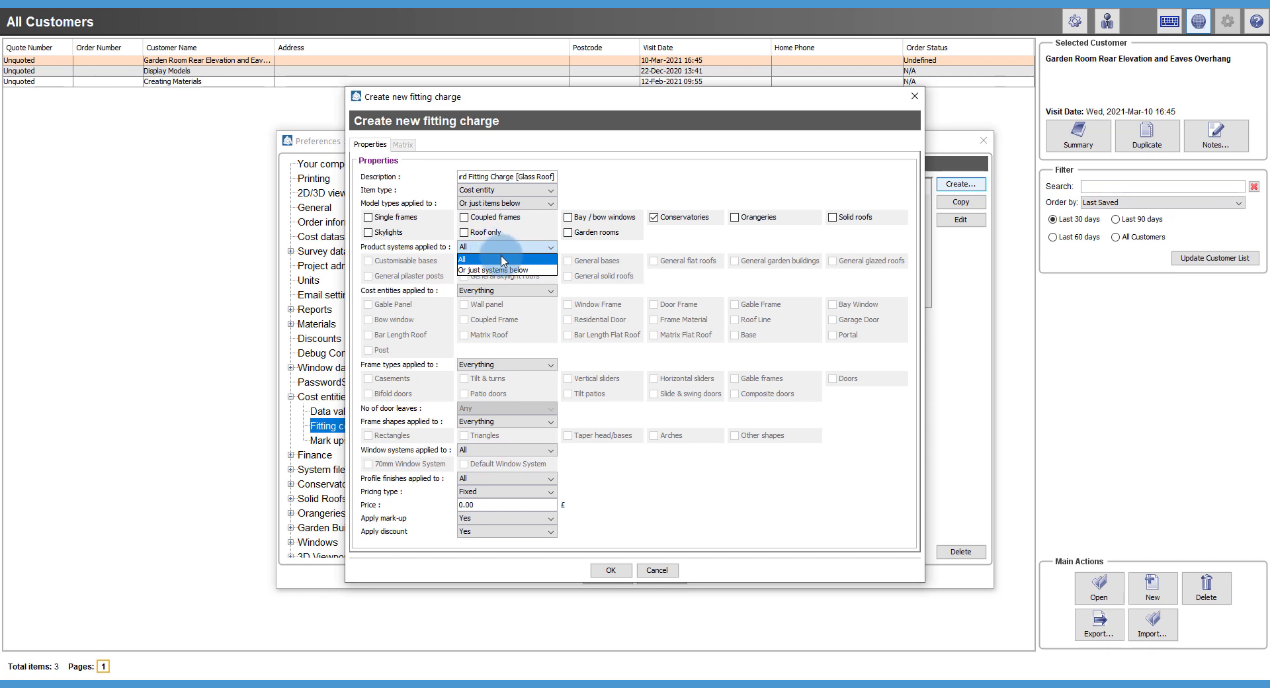
left_click(497, 271)
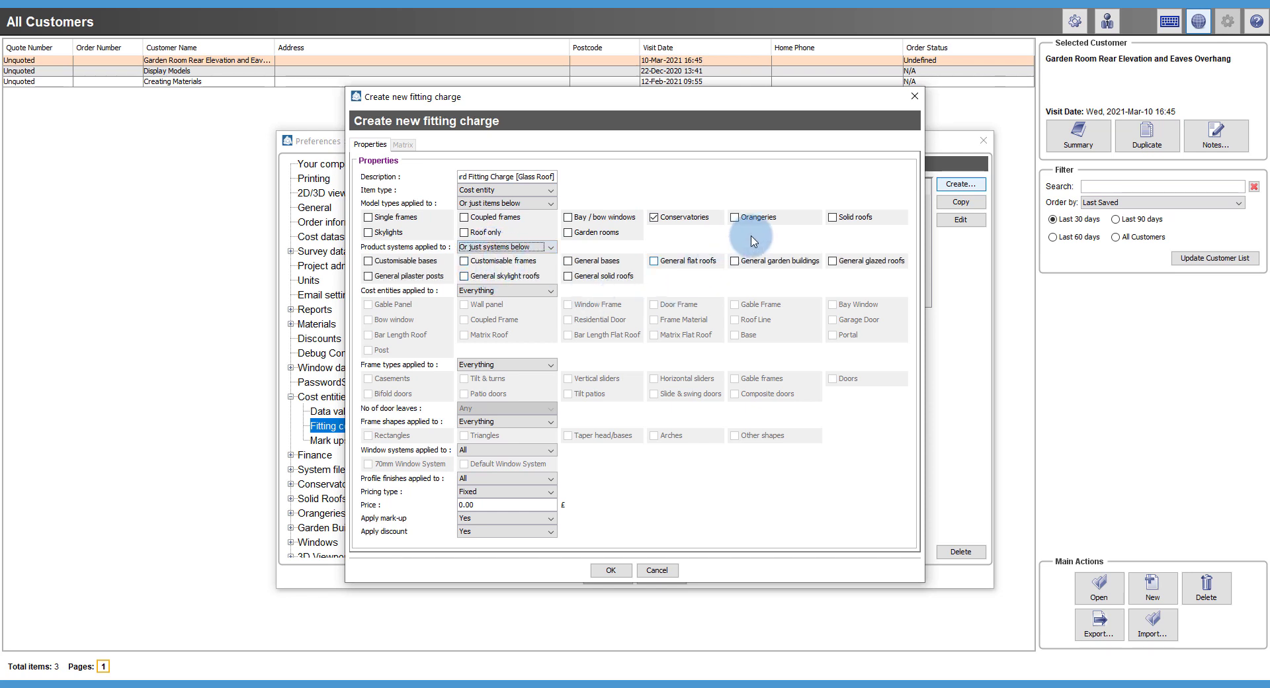
left_click(834, 262)
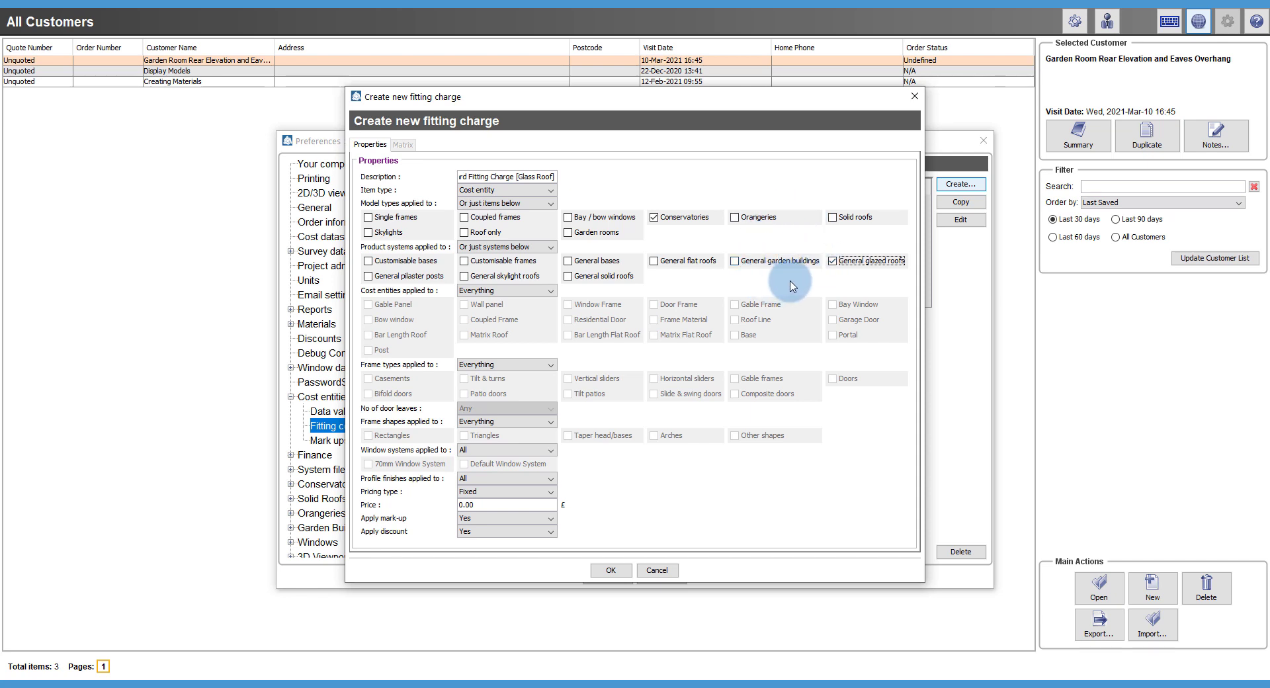
Price the glass roof fitting charge by Area at 125 £/m2 and confirm it
left_click(522, 504)
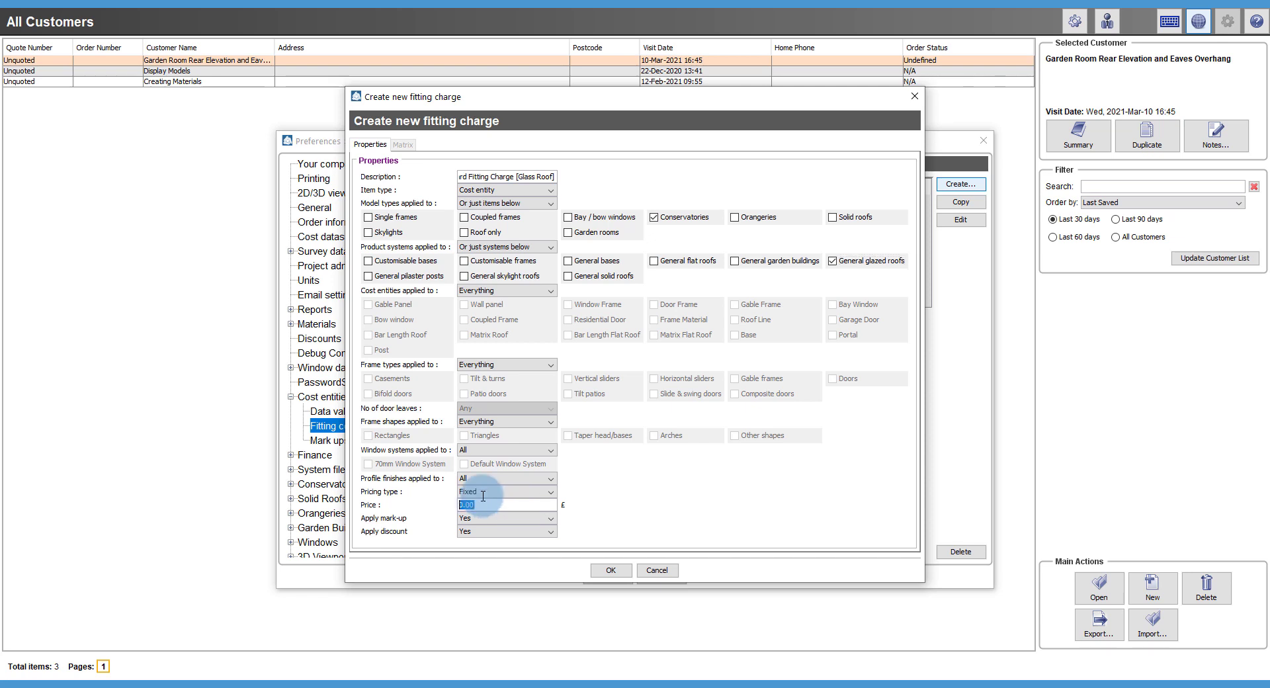
type("125")
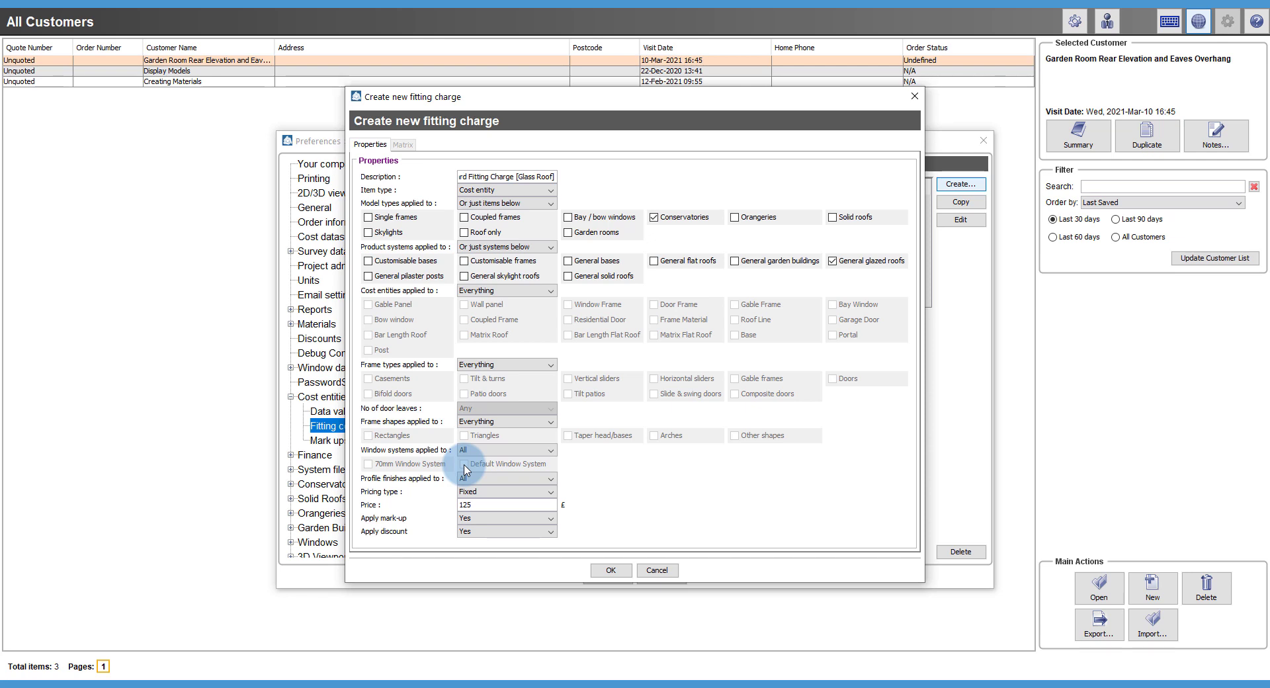
left_click(501, 493)
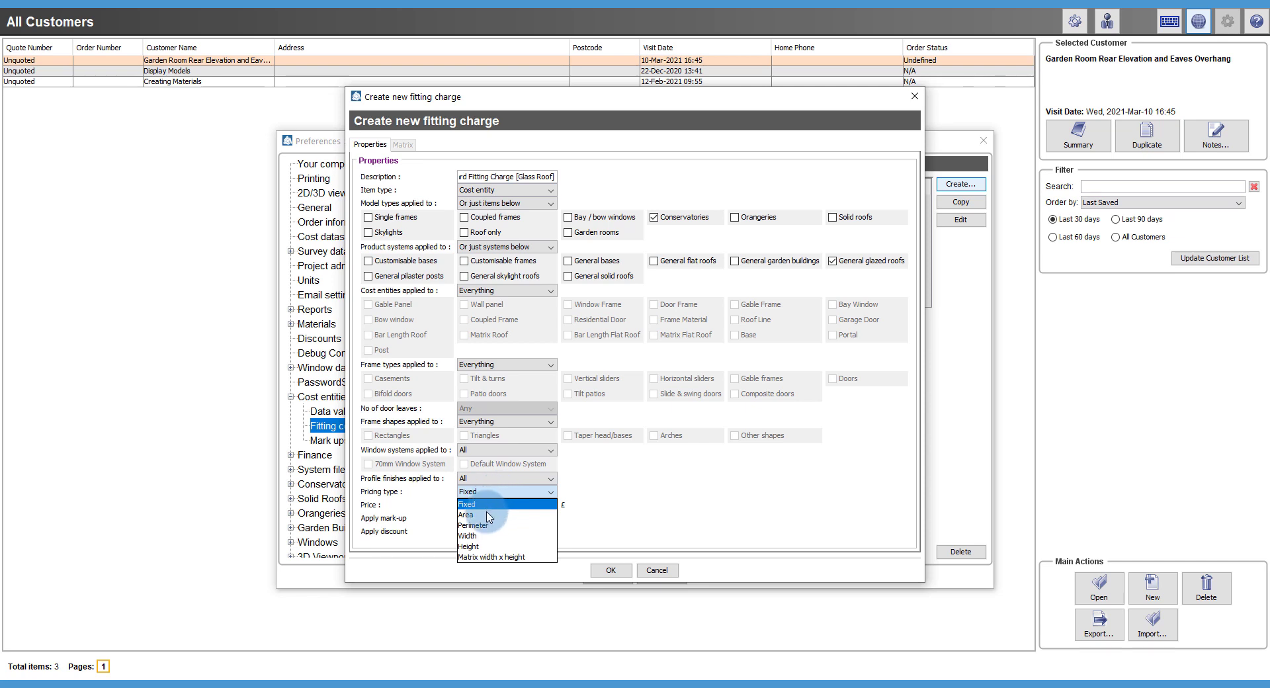
left_click(487, 515)
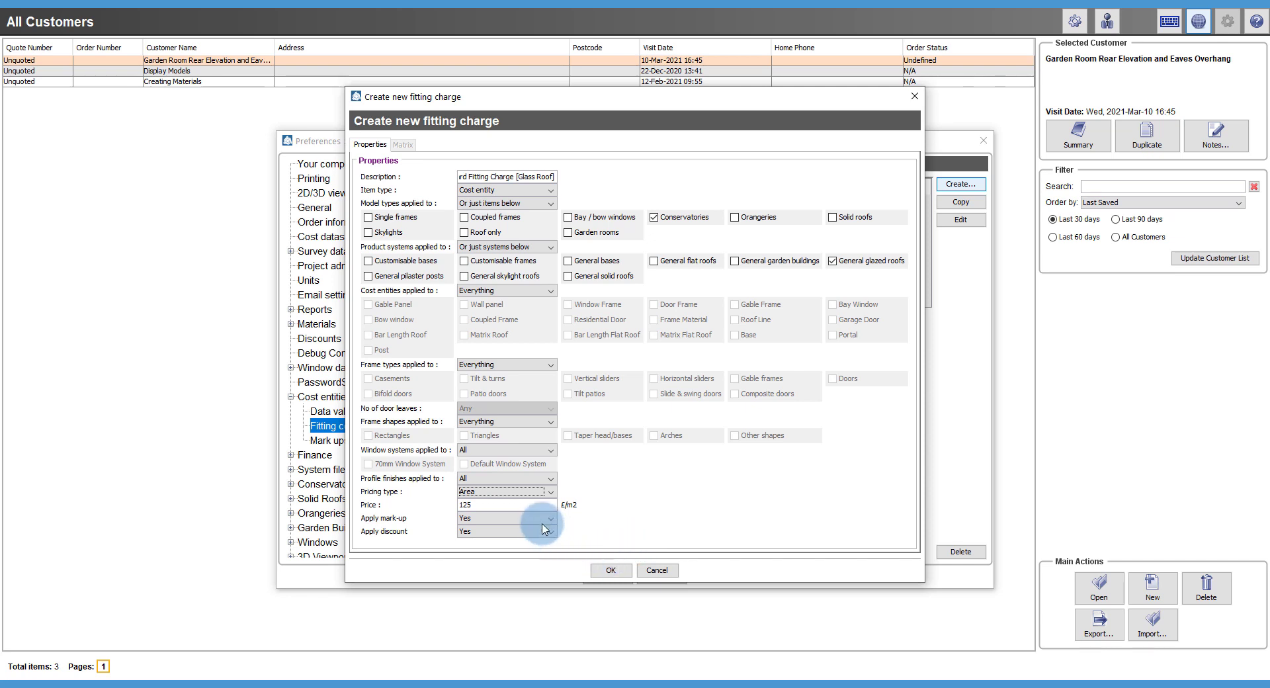
left_click(545, 492)
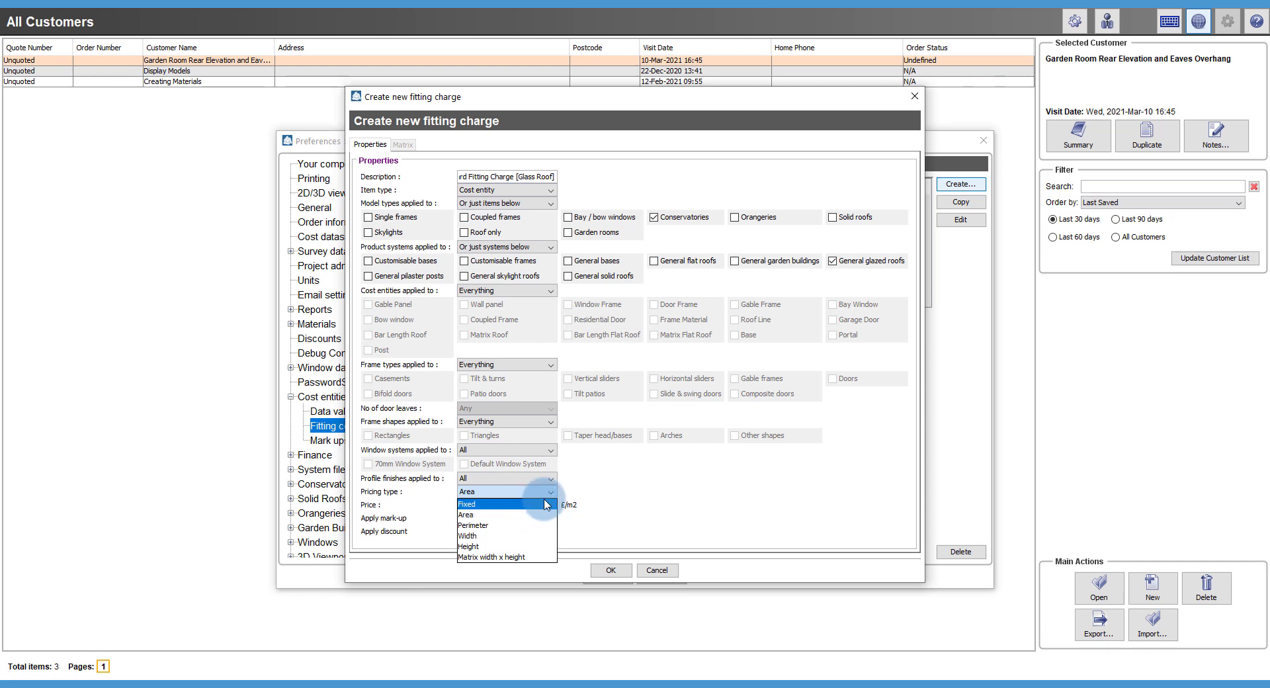
left_click(549, 491)
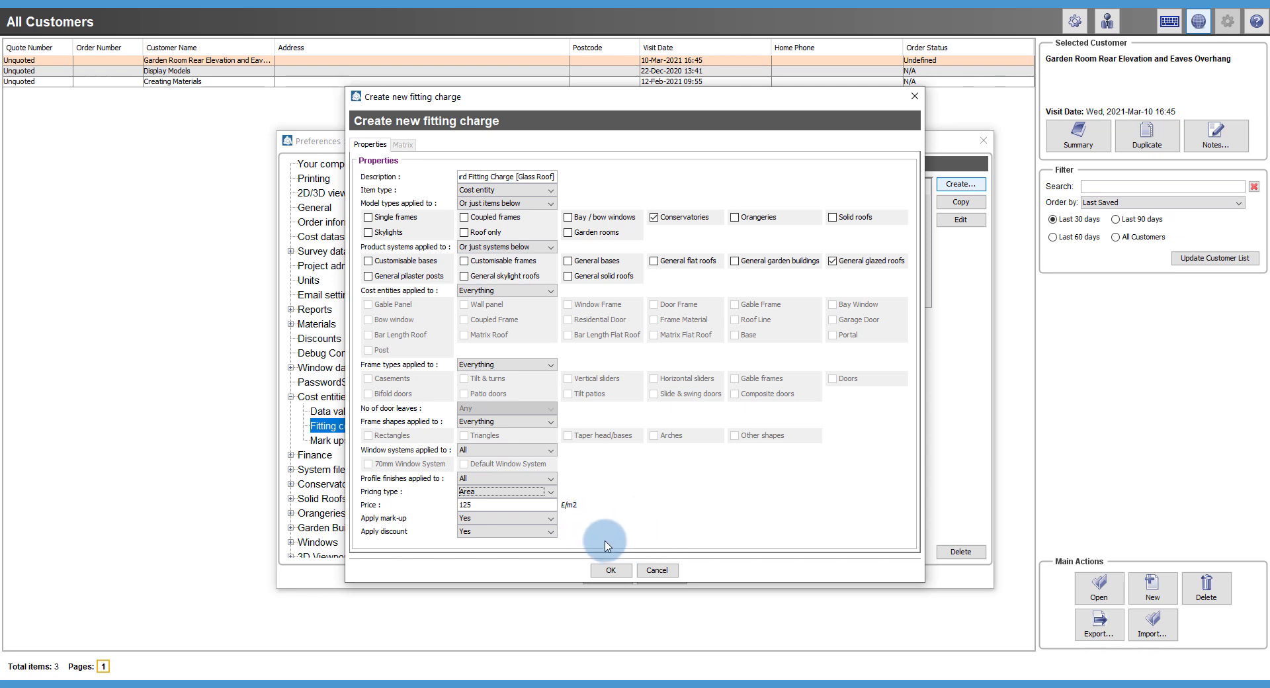
left_click(612, 573)
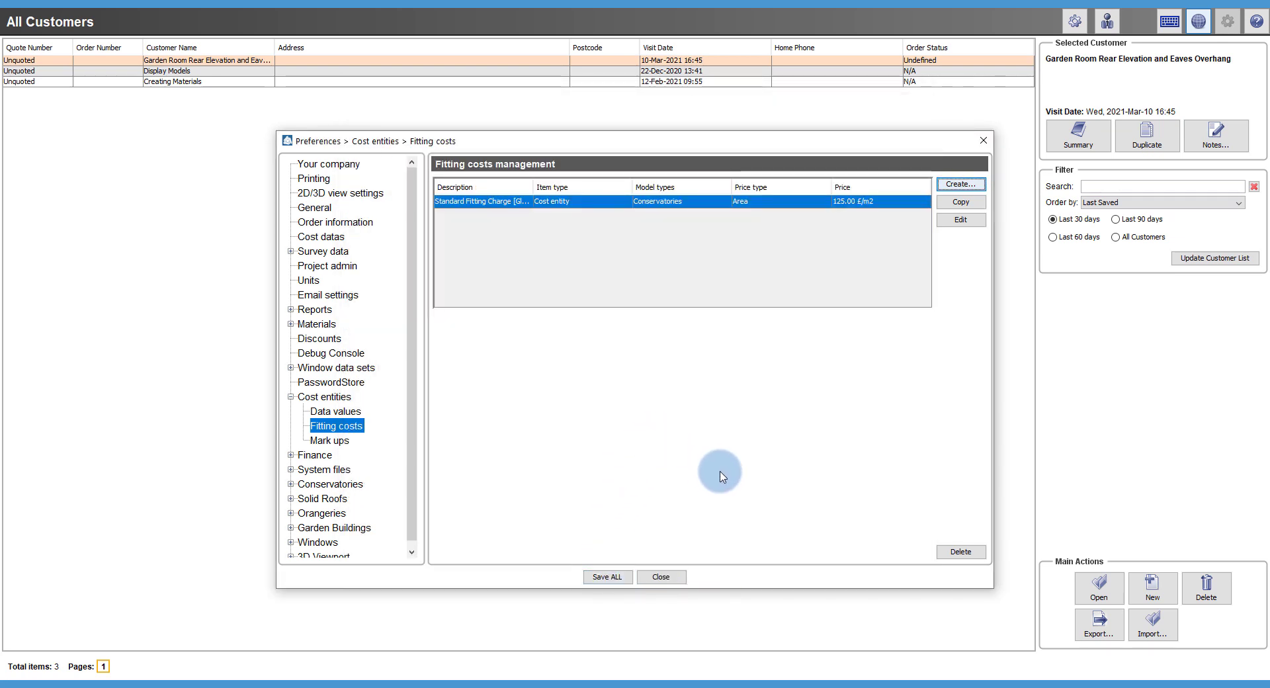
Copy the glass roof fitting charge and describe the copy as "Standard Fitting Charge [Solid Roof]"
left_click(982, 207)
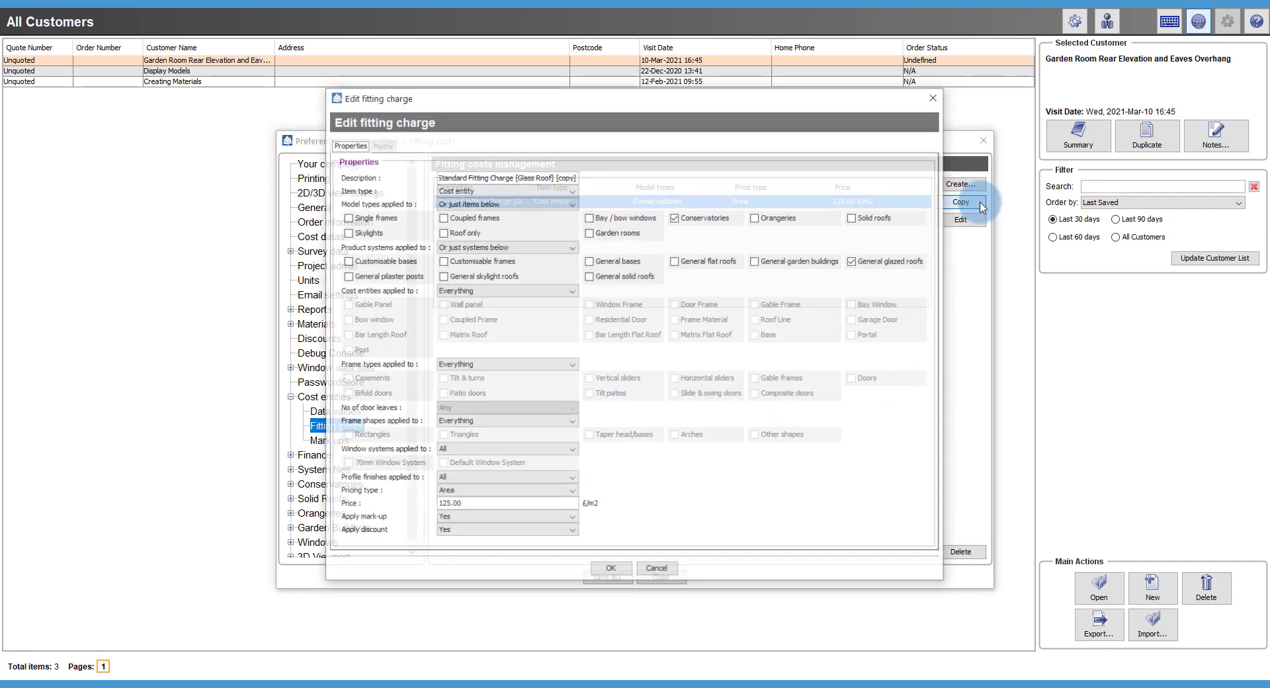
double_click(561, 176)
key("BackSpace")
key("BackSpace")
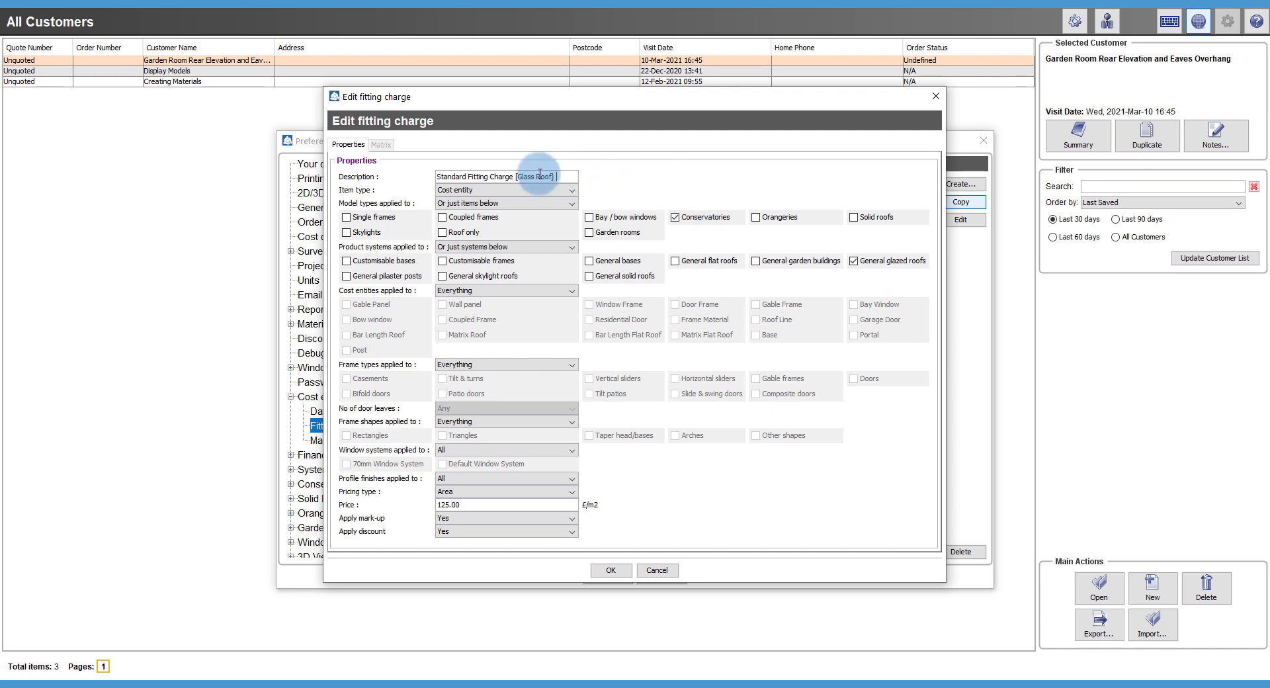
left_click(533, 177)
key("BackSpace")
key("BackSpace")
key("BackSpace")
key("BackSpace")
key("BackSpace")
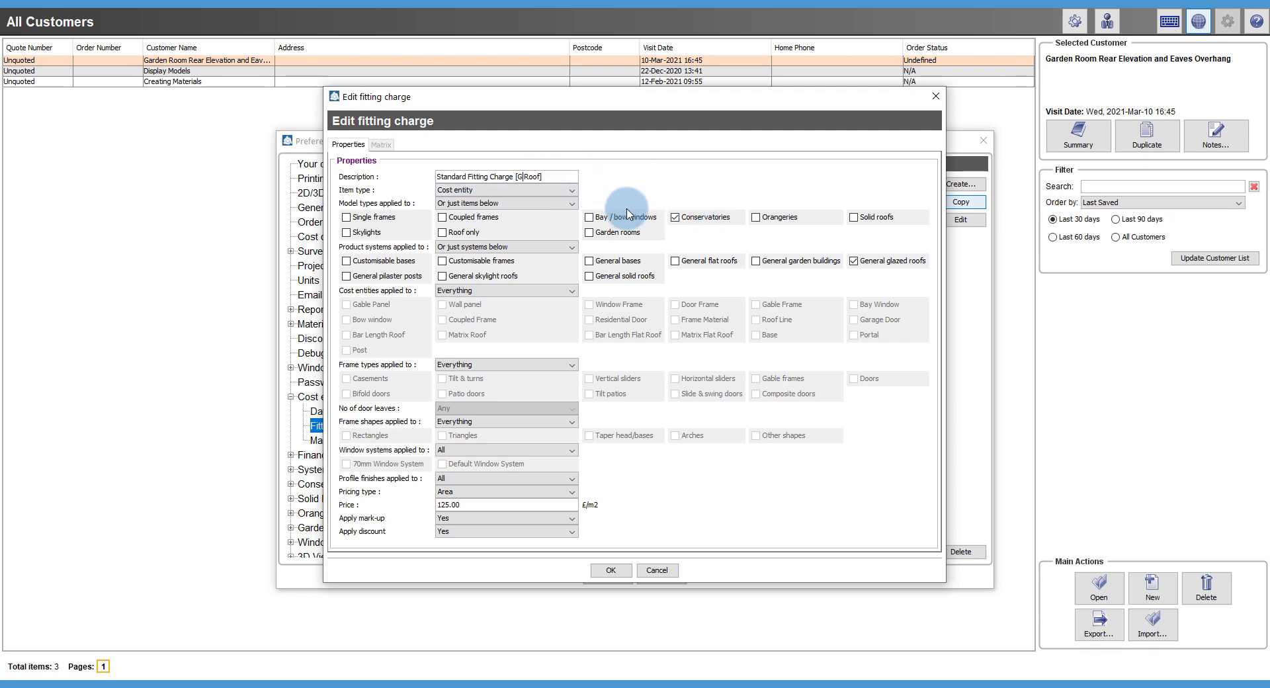
type("Solid")
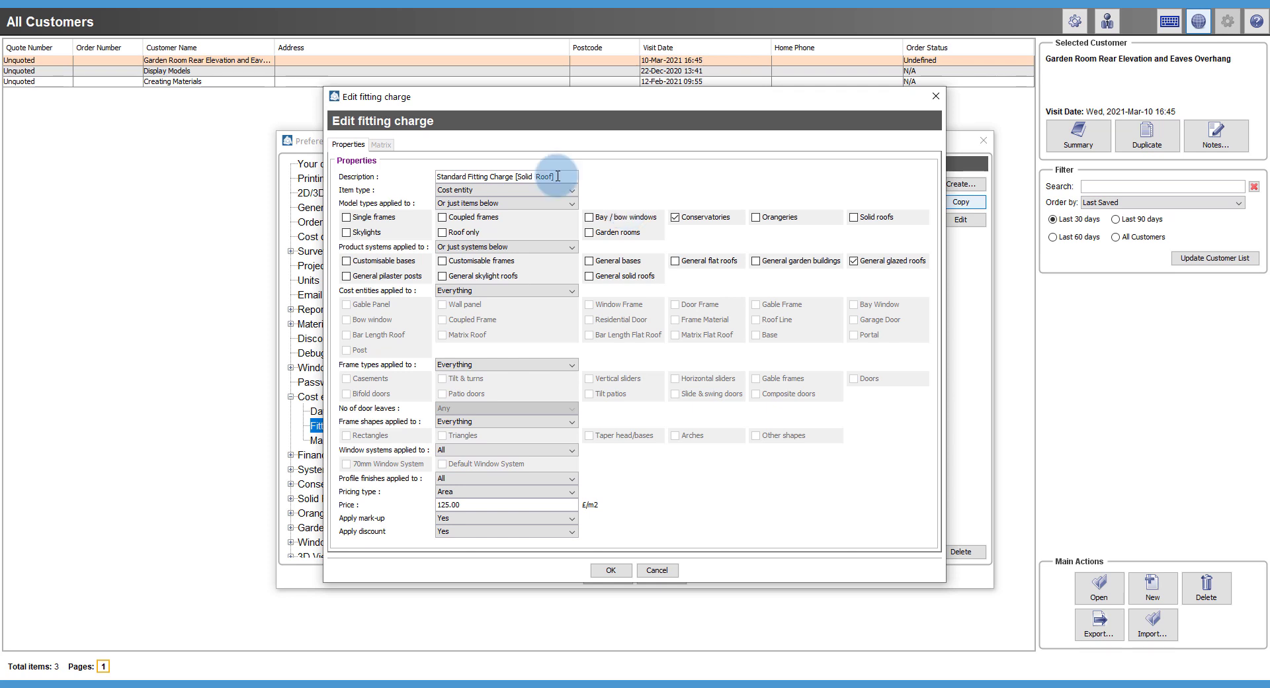
left_click(558, 176)
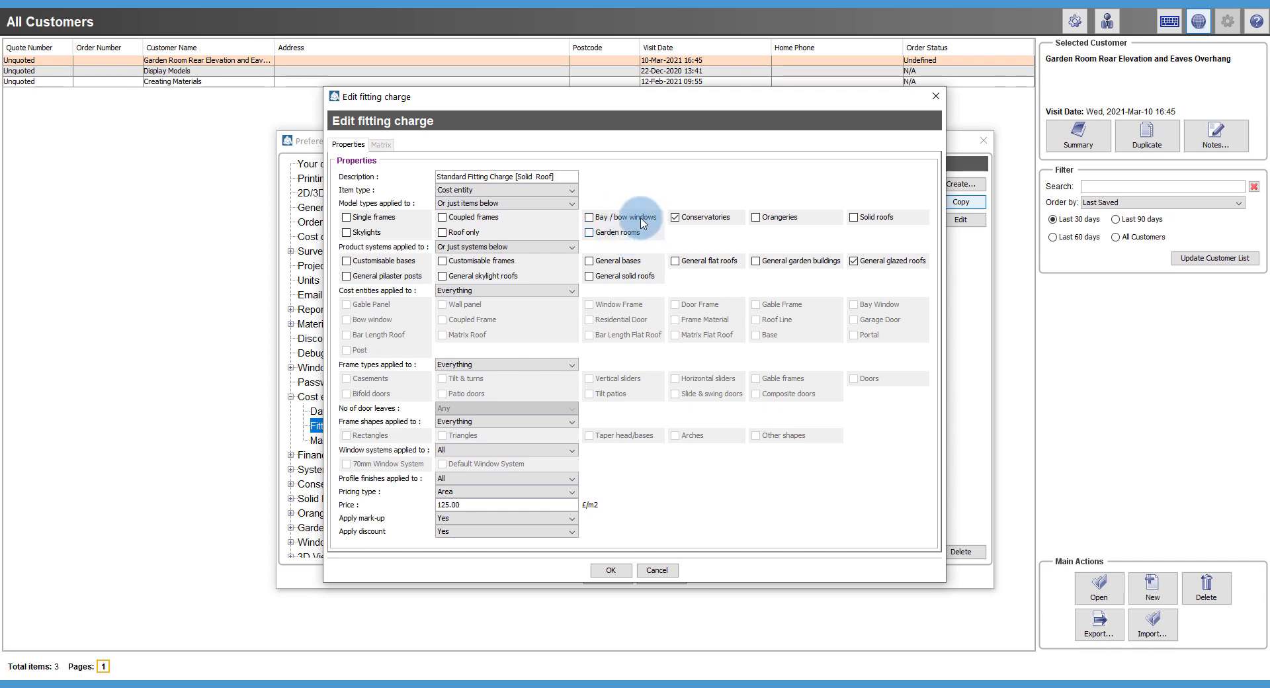
Apply the copied charge only to the Solid roofs model type and the General solid roofs product system
left_click(855, 218)
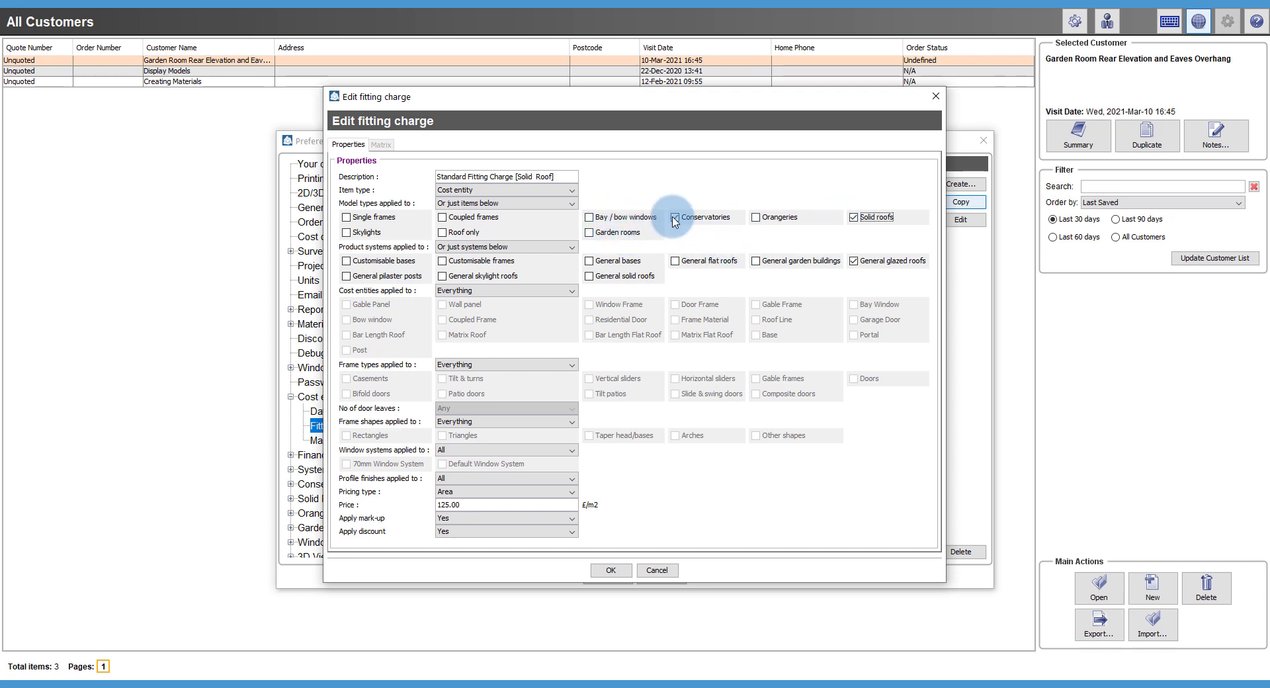
left_click(674, 218)
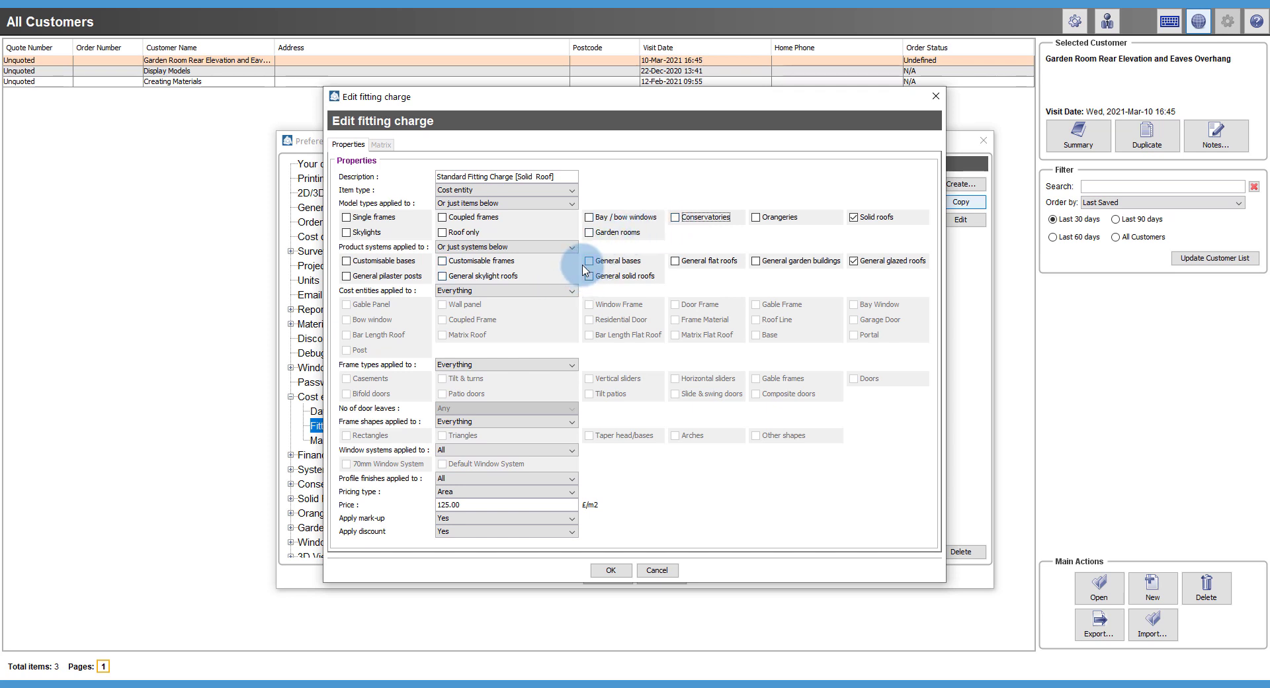
left_click(854, 262)
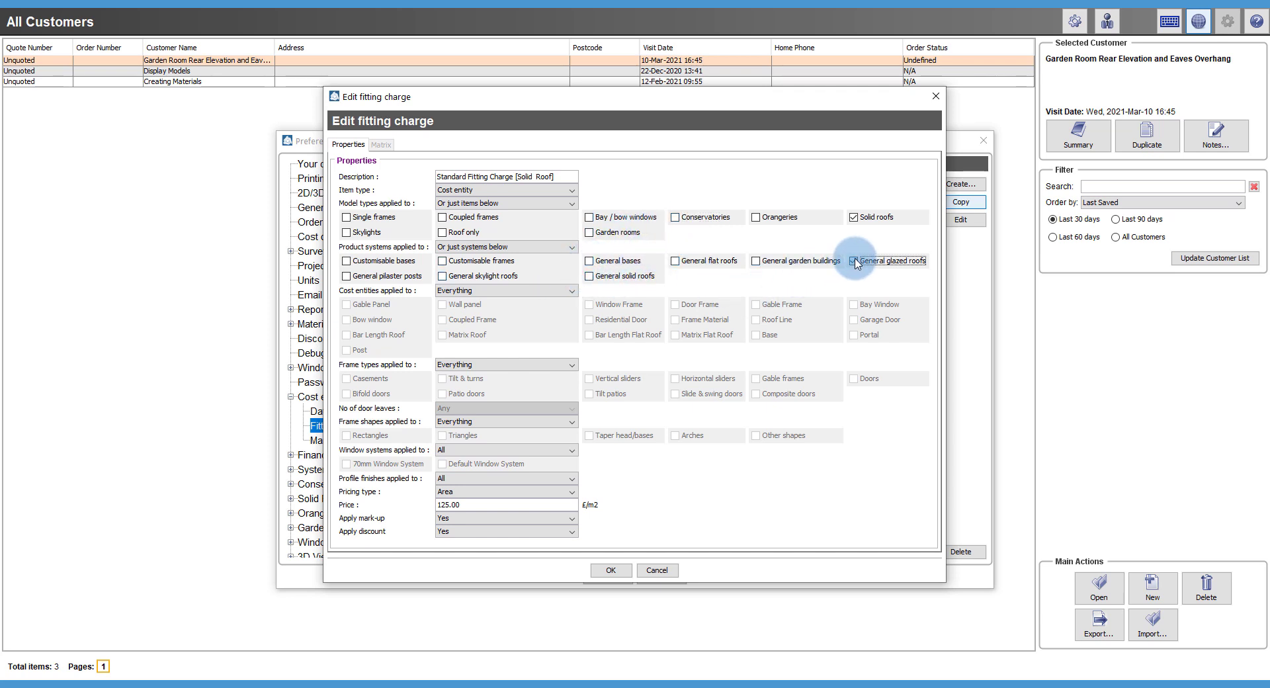
left_click(590, 277)
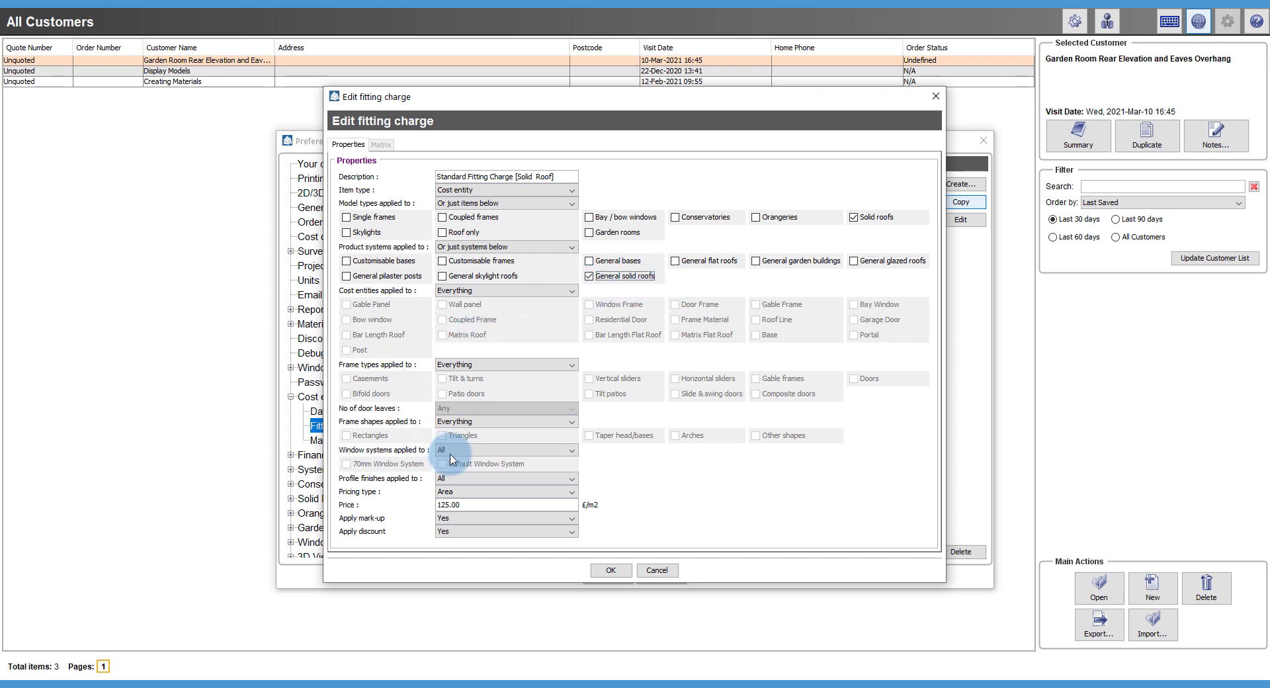
Set the solid roof charge's price to 150 £/m2, confirm it, and widen the Description column of the fitting costs list
left_click(473, 504)
left_click_drag(474, 504, 428, 494)
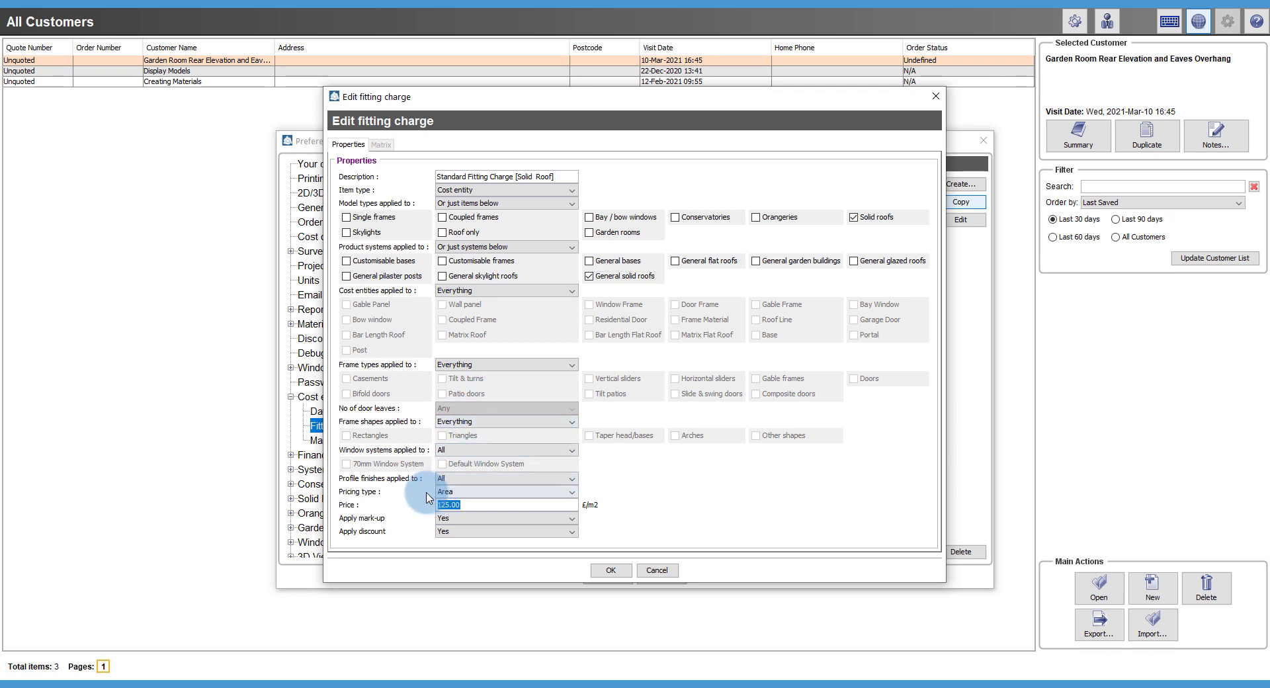
type("150")
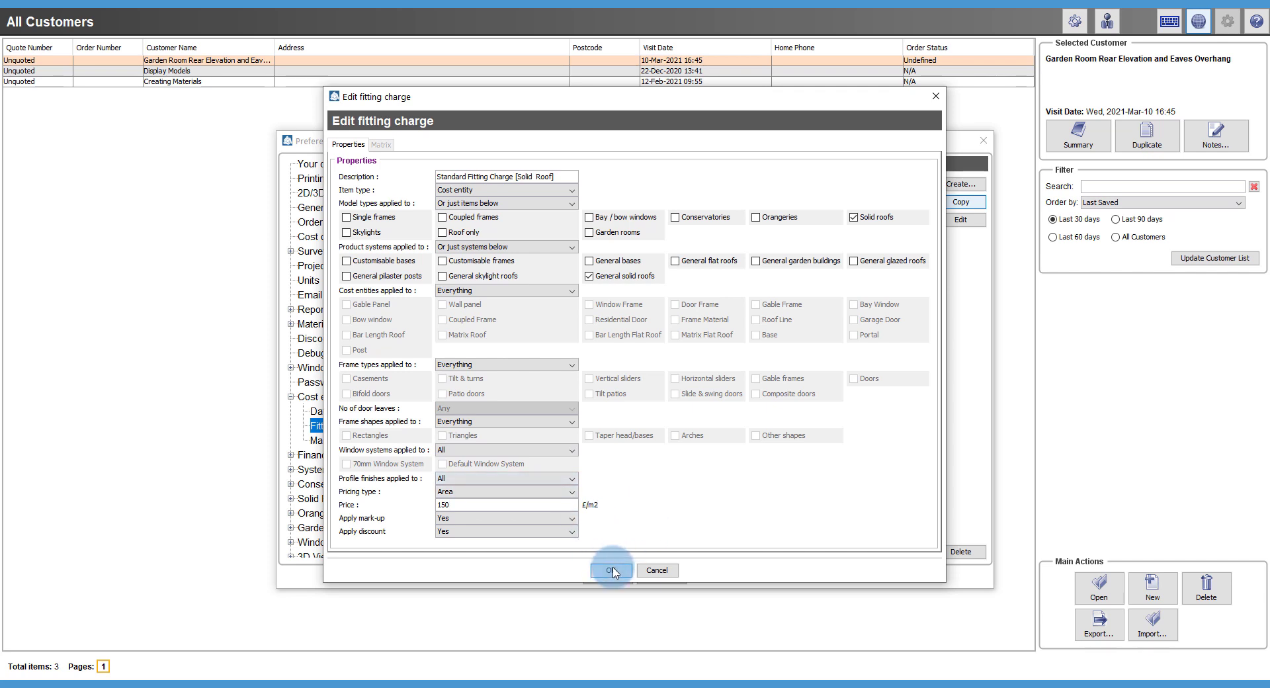
left_click(611, 570)
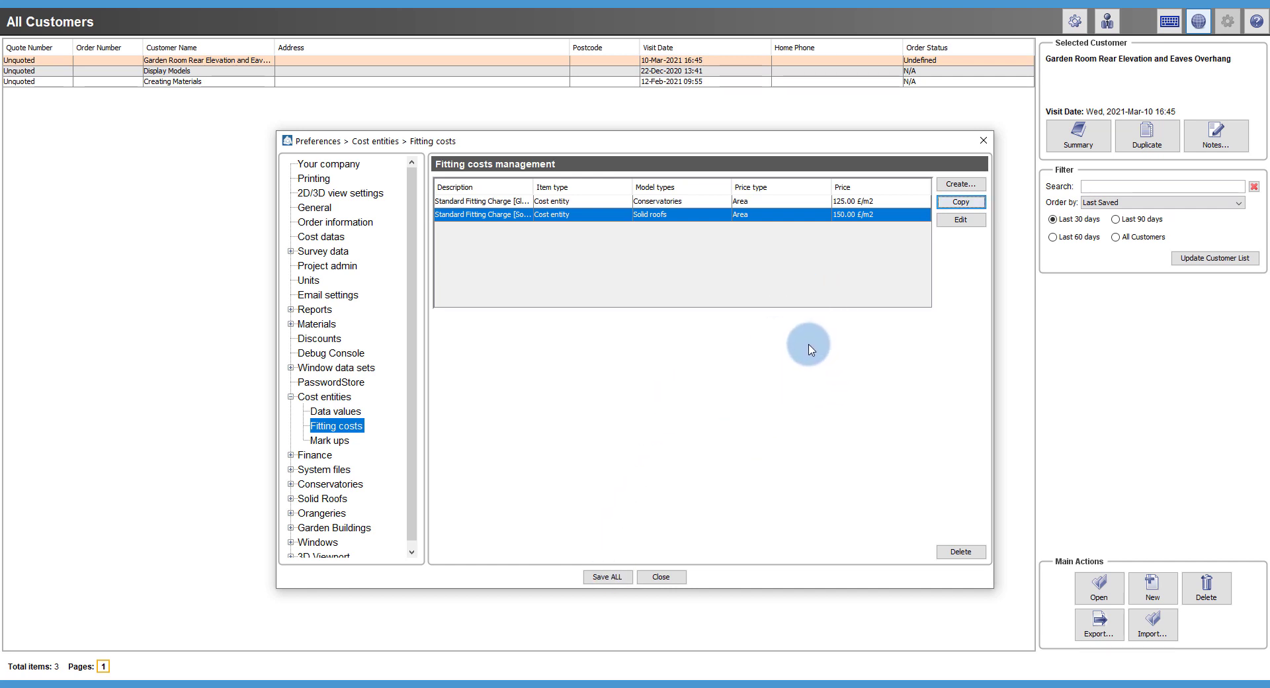
left_click_drag(533, 186, 570, 187)
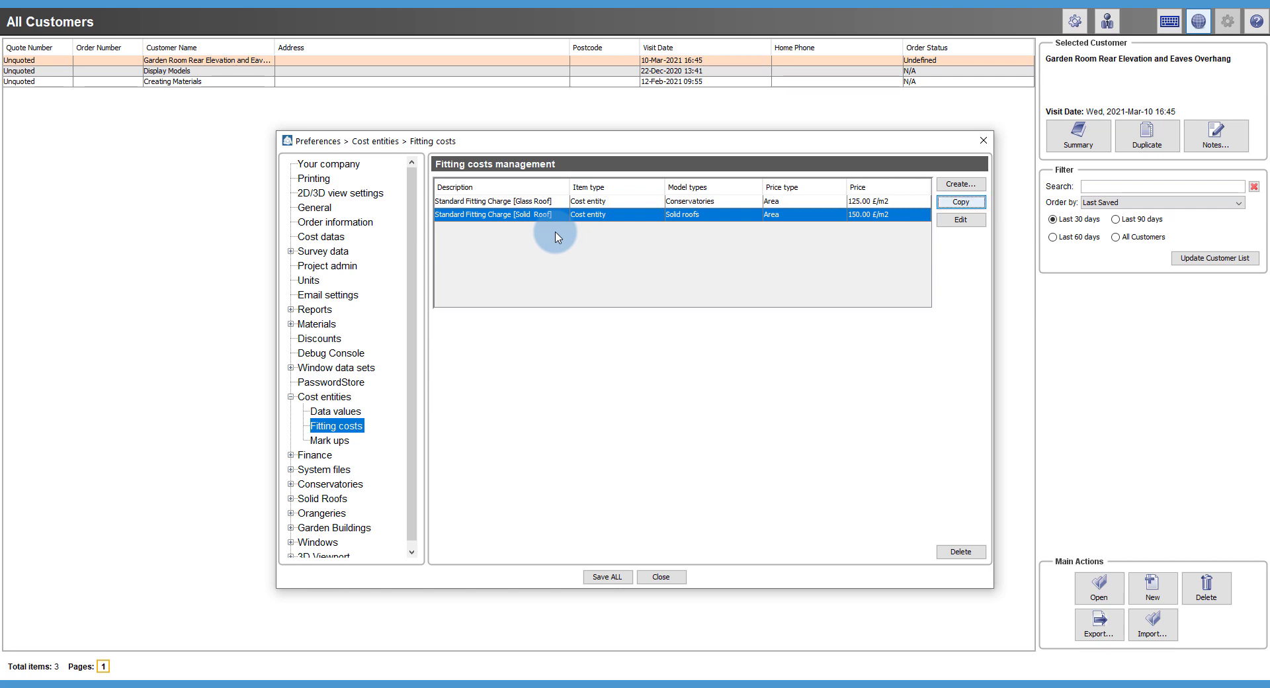
Copy the glass roof fitting charge again and describe the copy as "Standard Fitting Charge [Standalone Frames]"
left_click(562, 201)
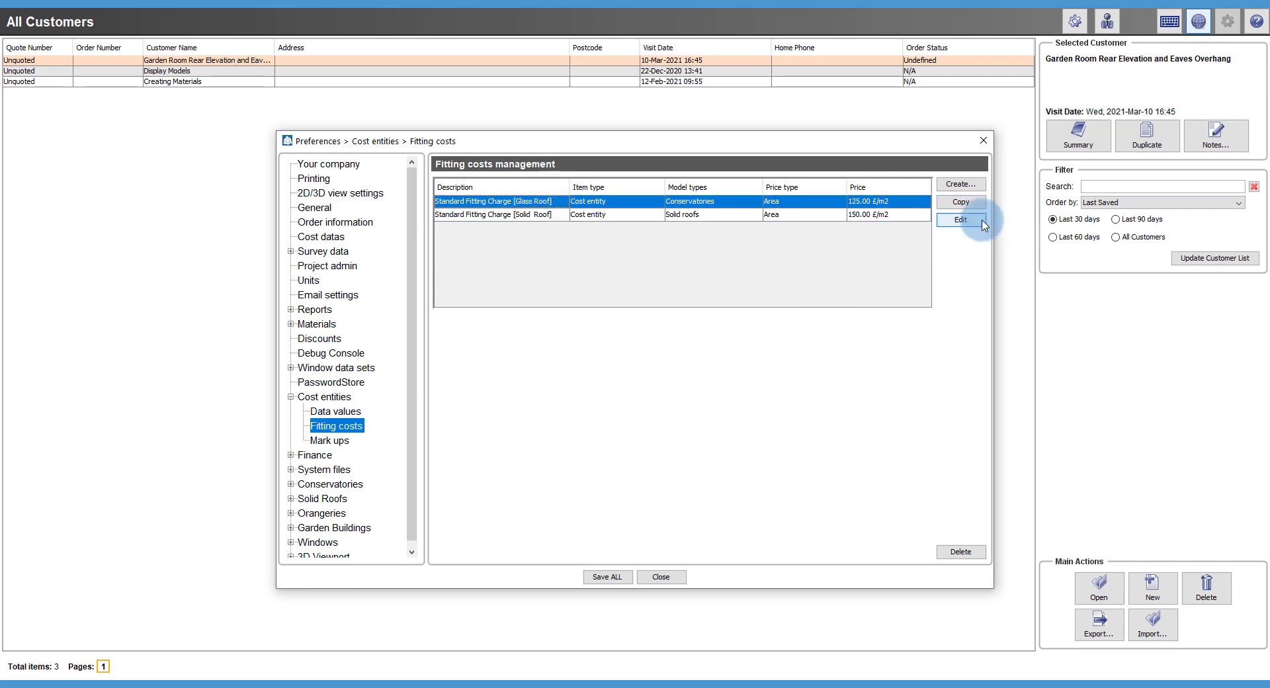
left_click(961, 202)
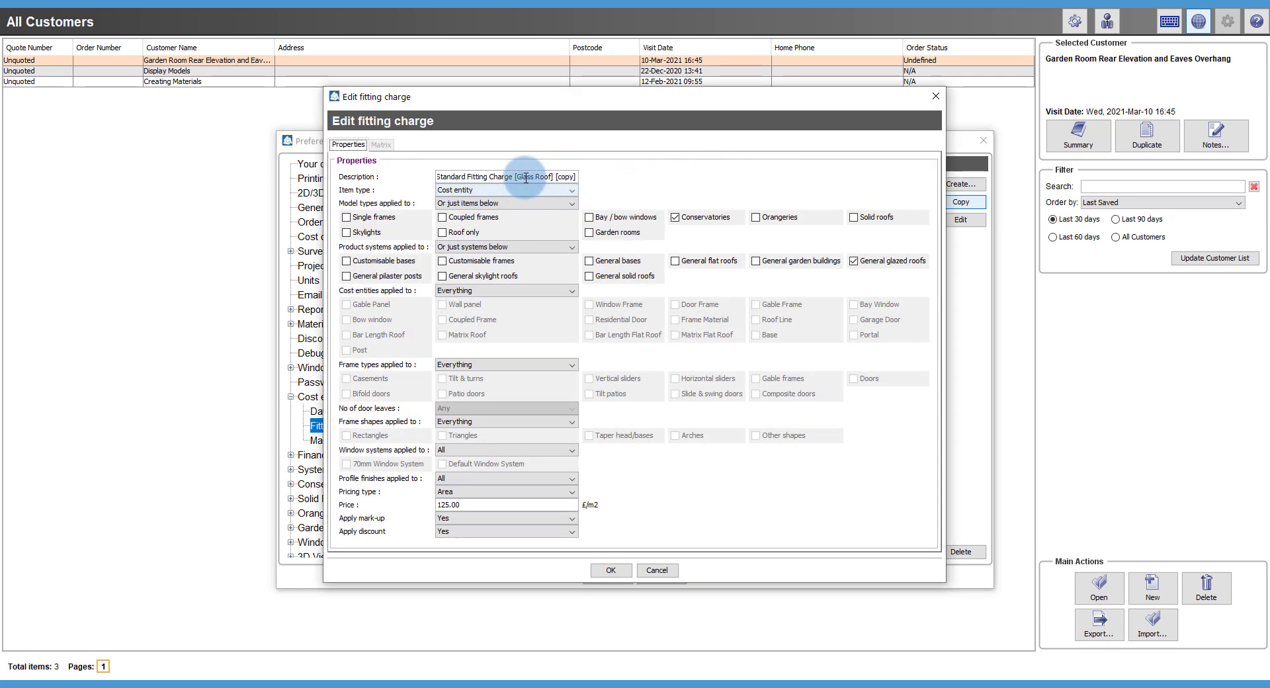
left_click_drag(516, 176, 620, 188)
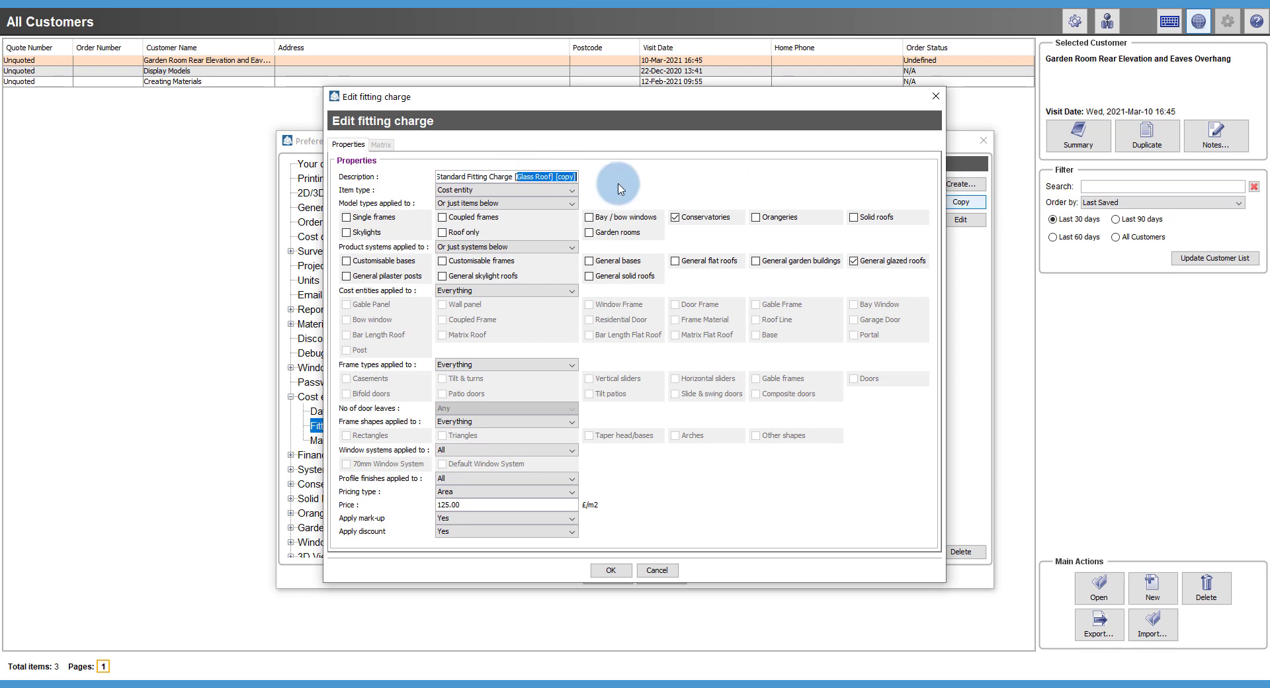
type("Standalone Fram")
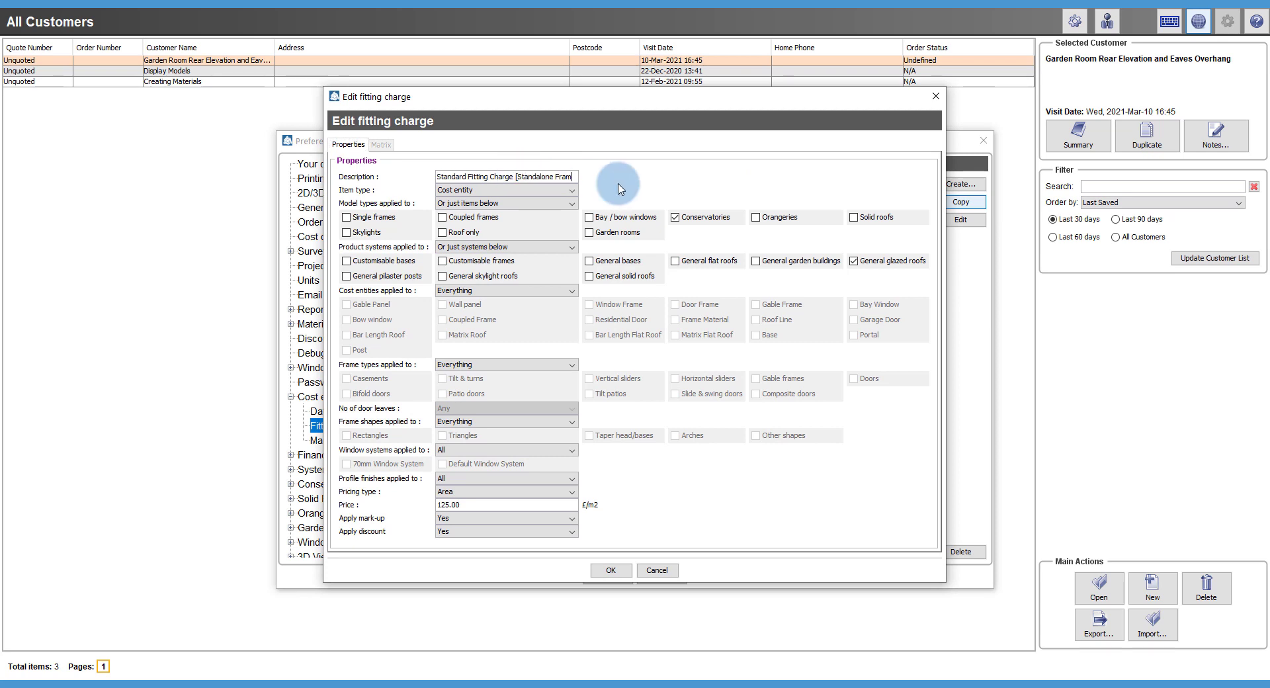
type("es]")
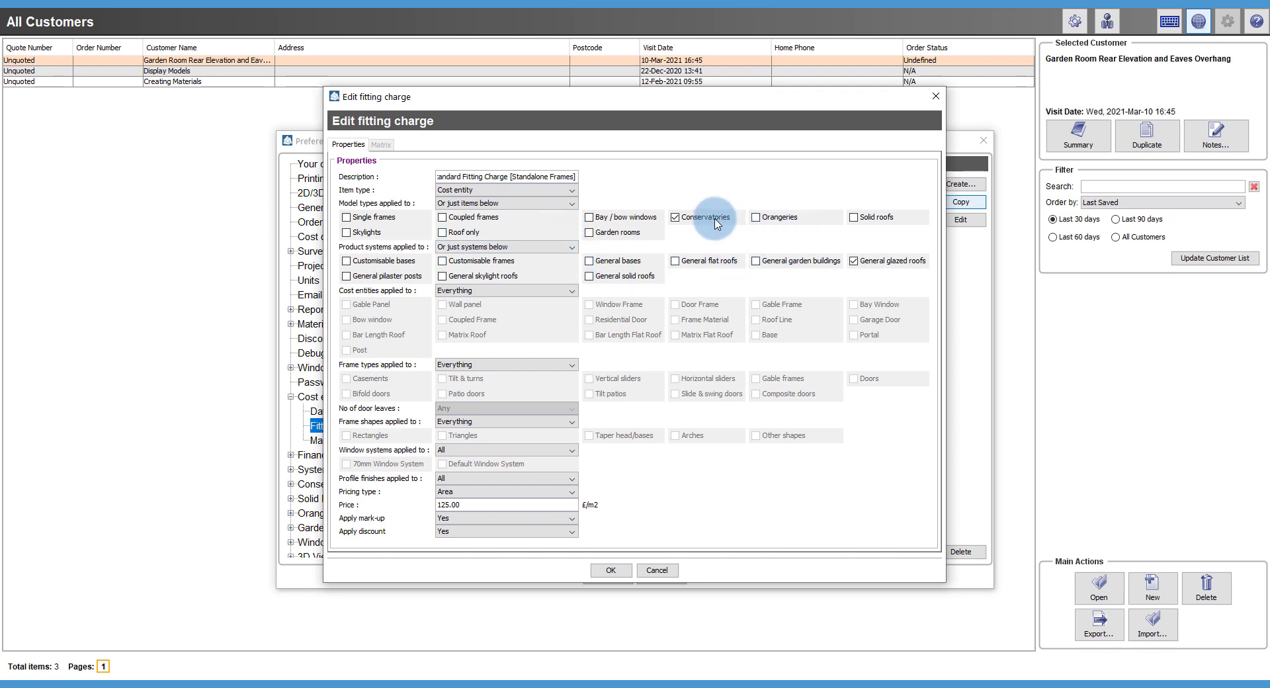
Apply the standalone frames charge only to Single frames, Coupled frames and Bay / bow windows models and the Customisable frames product system
left_click(676, 218)
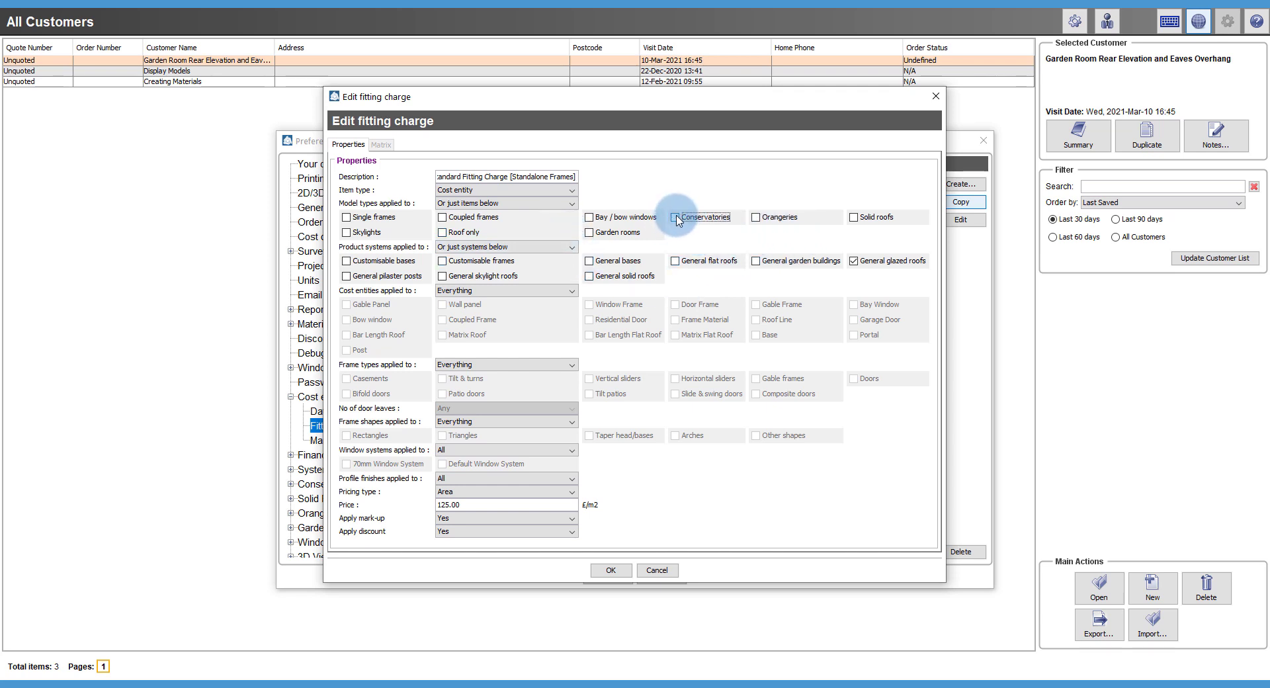
left_click(346, 217)
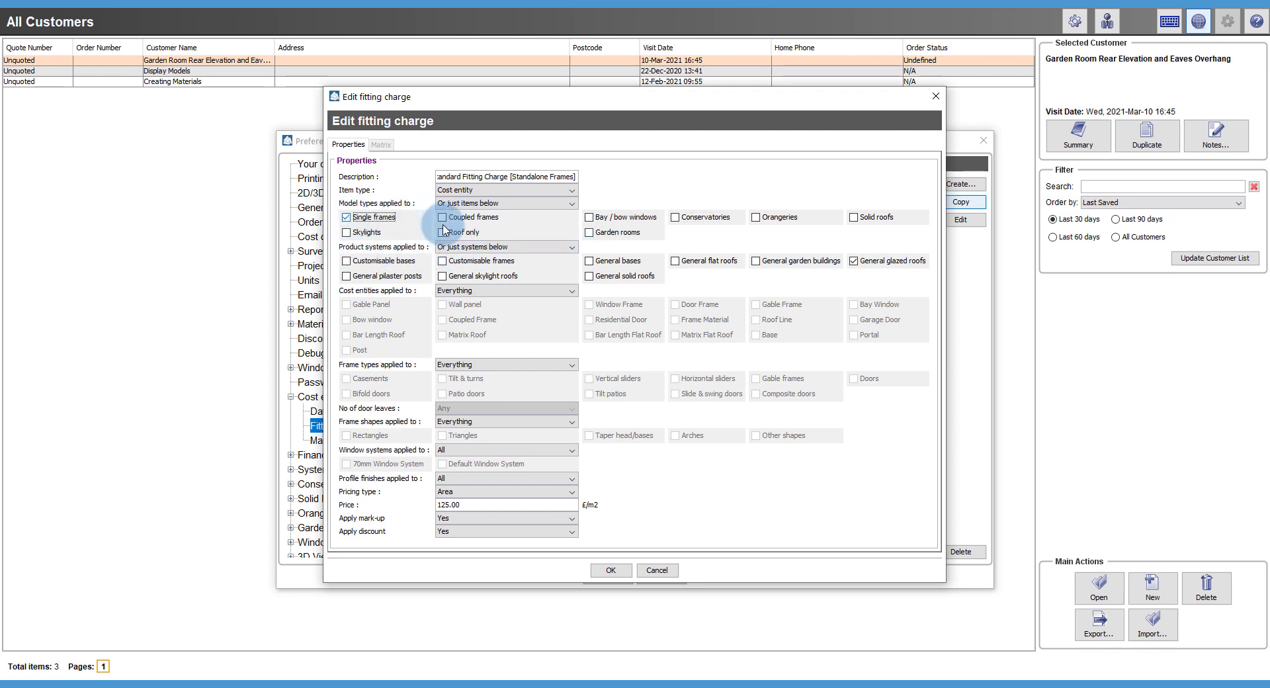
left_click(443, 218)
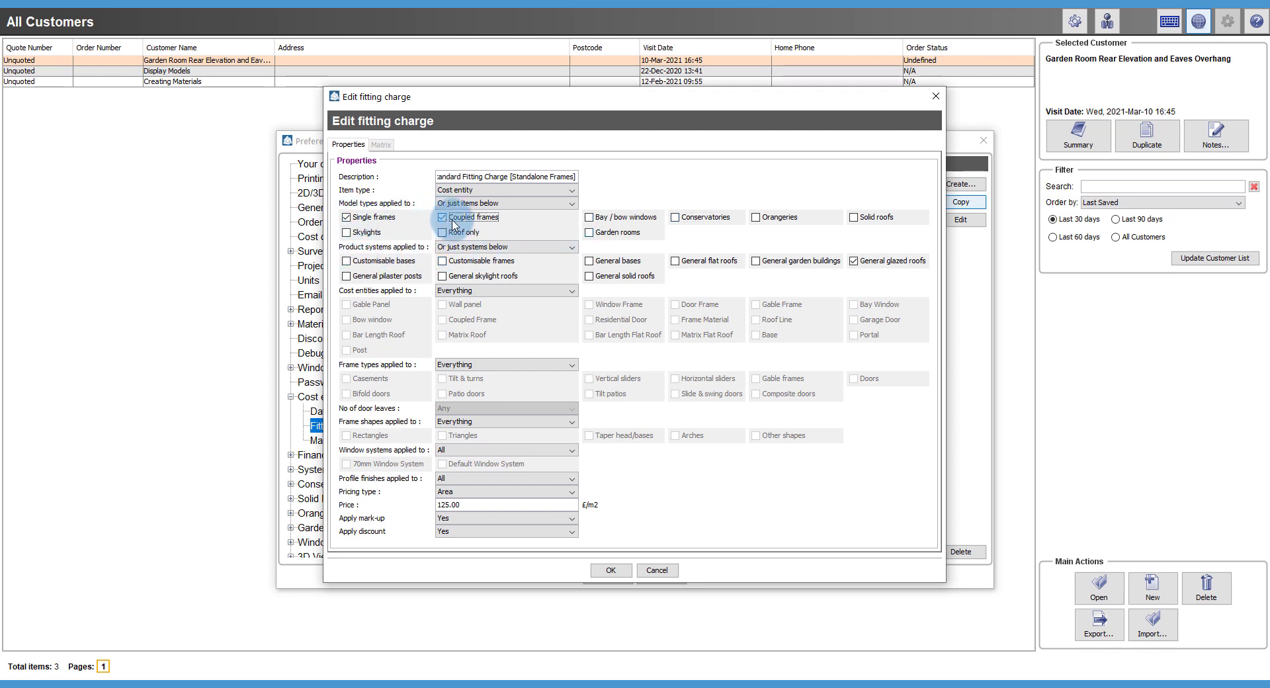
left_click(596, 220)
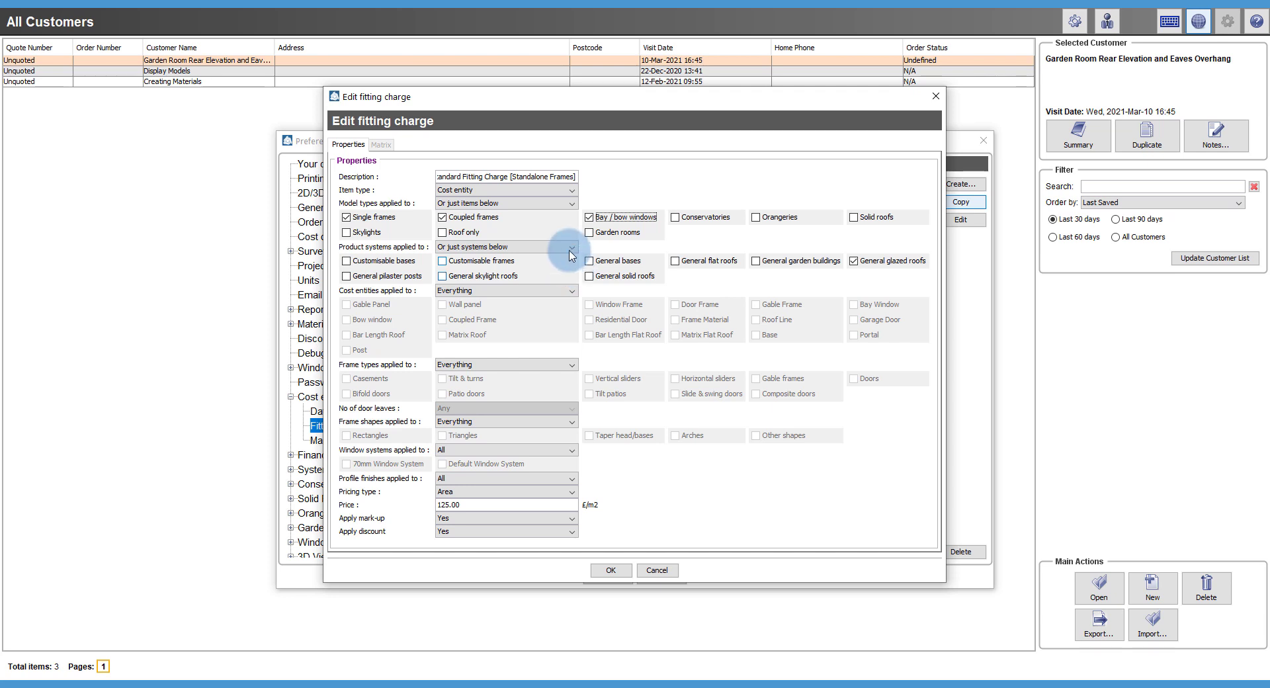
left_click(456, 263)
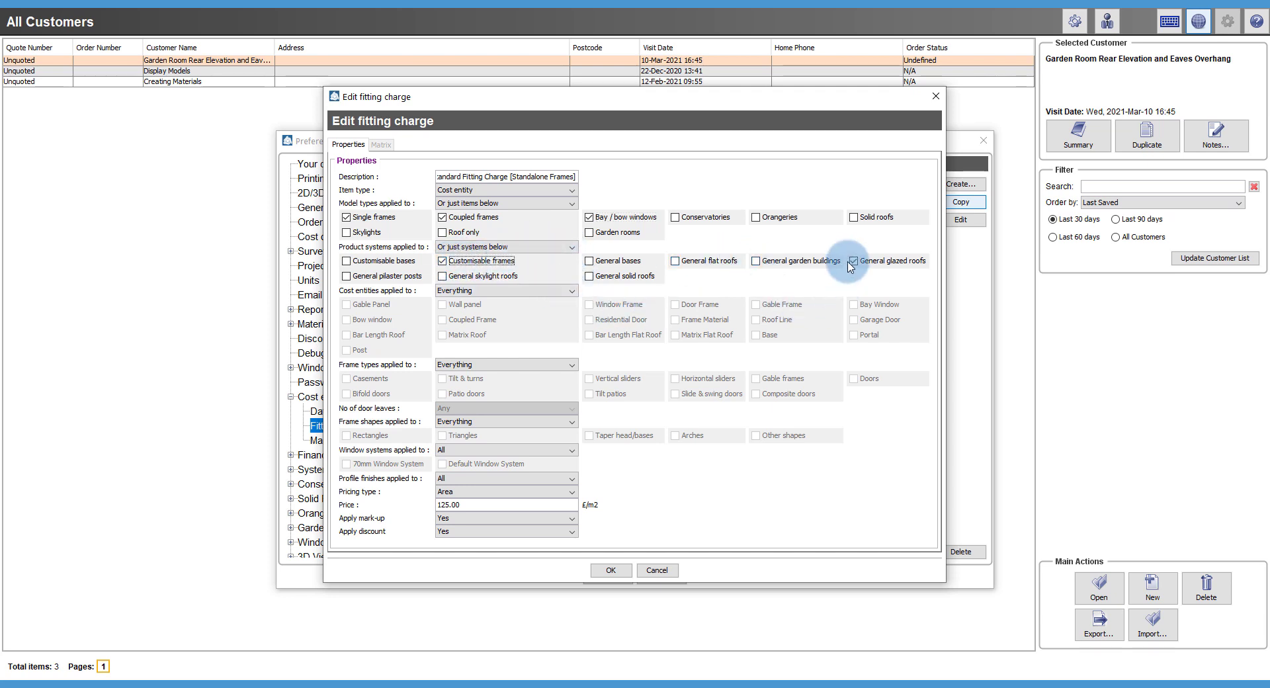
left_click(854, 262)
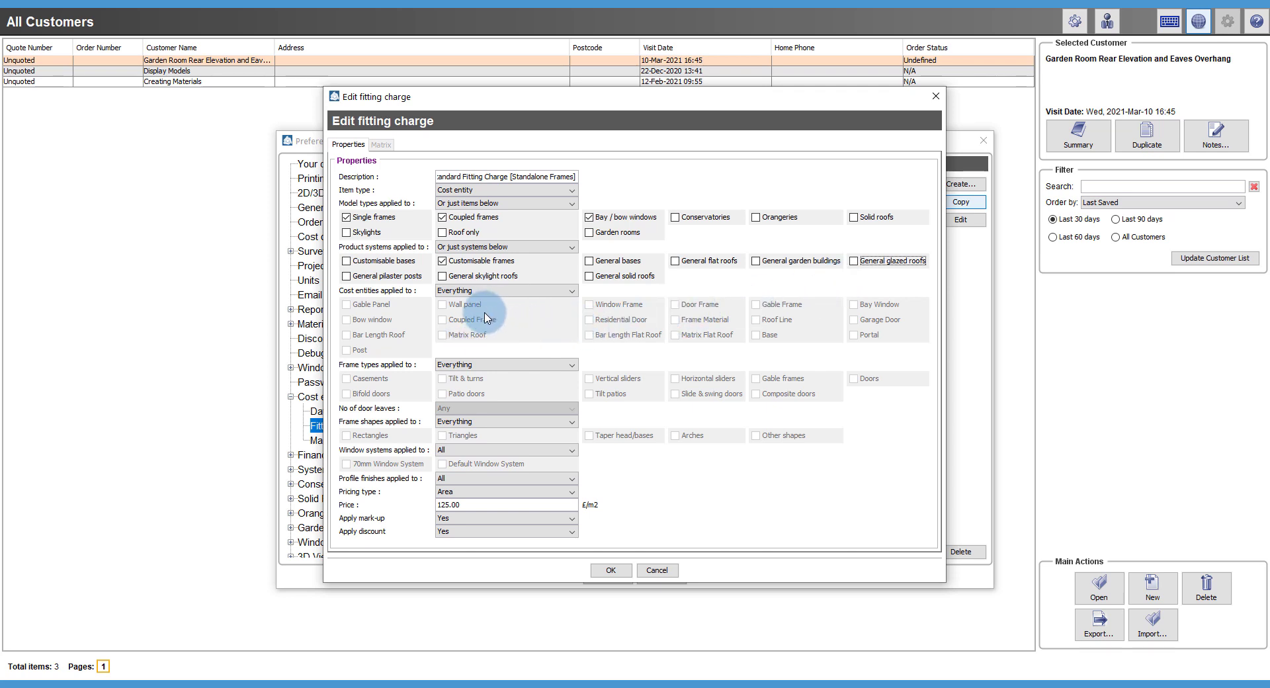
Limit the charge's cost entities to Window Frame, Door Frame, Gable Frame, Bay Window, Bow window and Coupled Frame
left_click(510, 290)
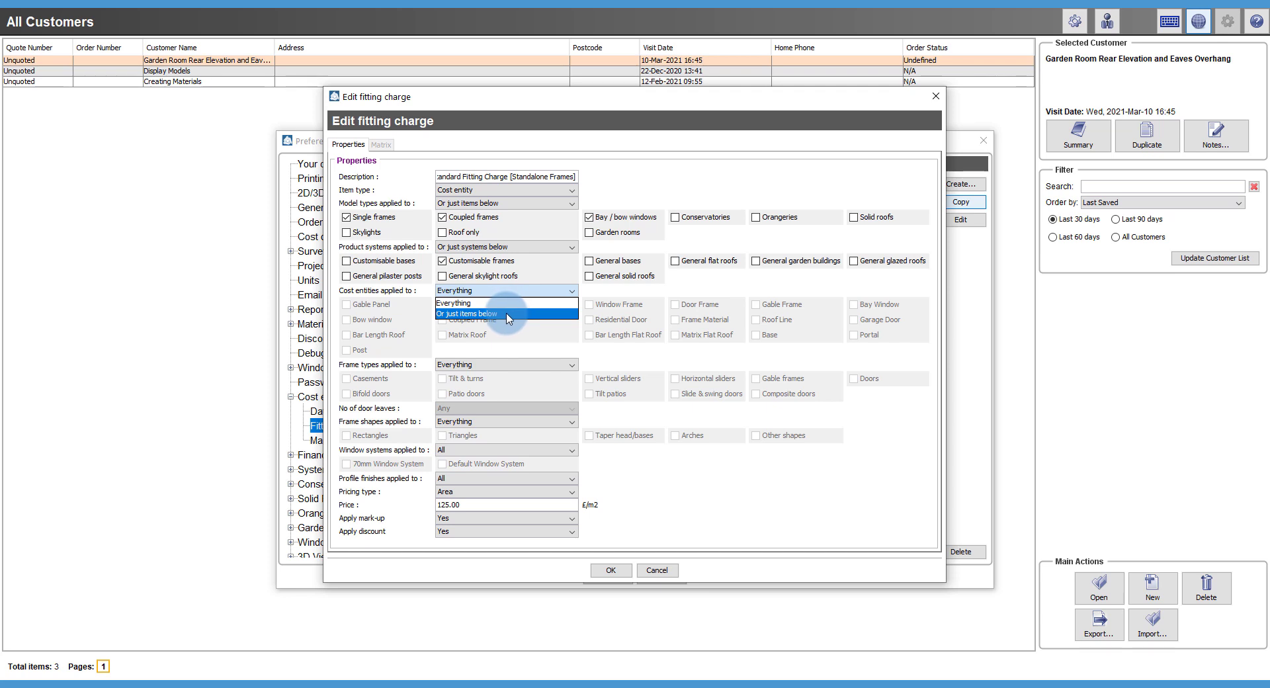
left_click(510, 314)
left_click(590, 311)
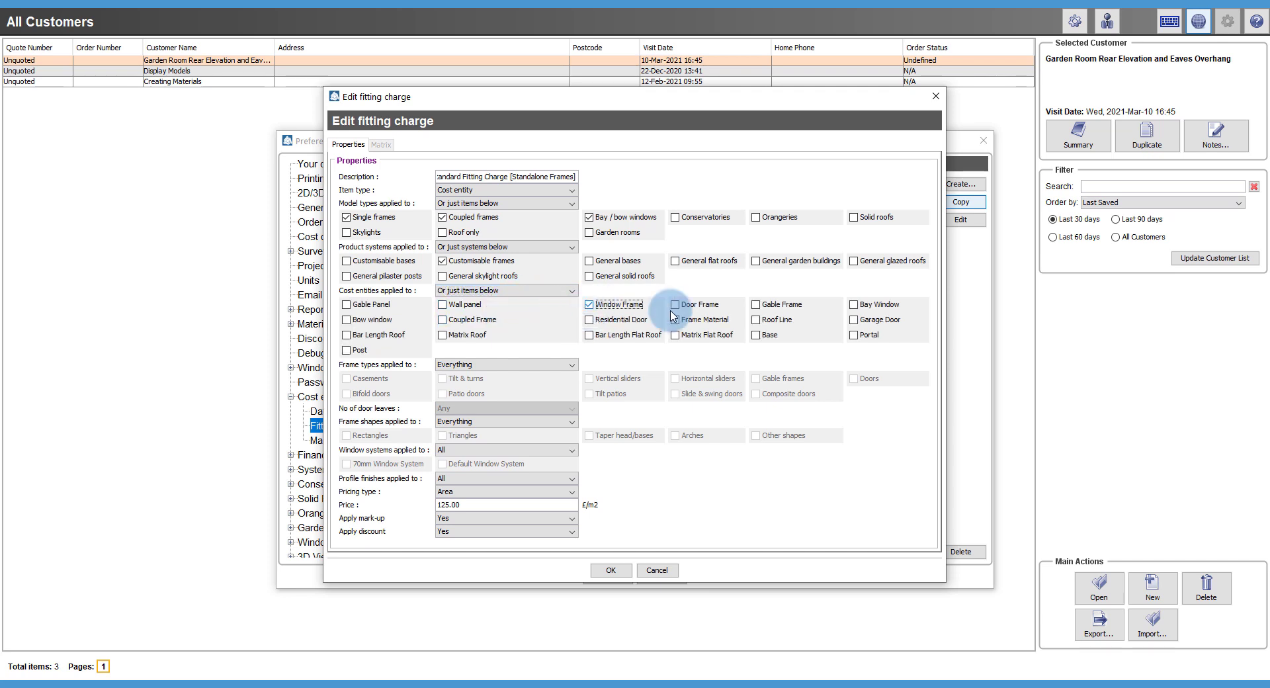
left_click(674, 308)
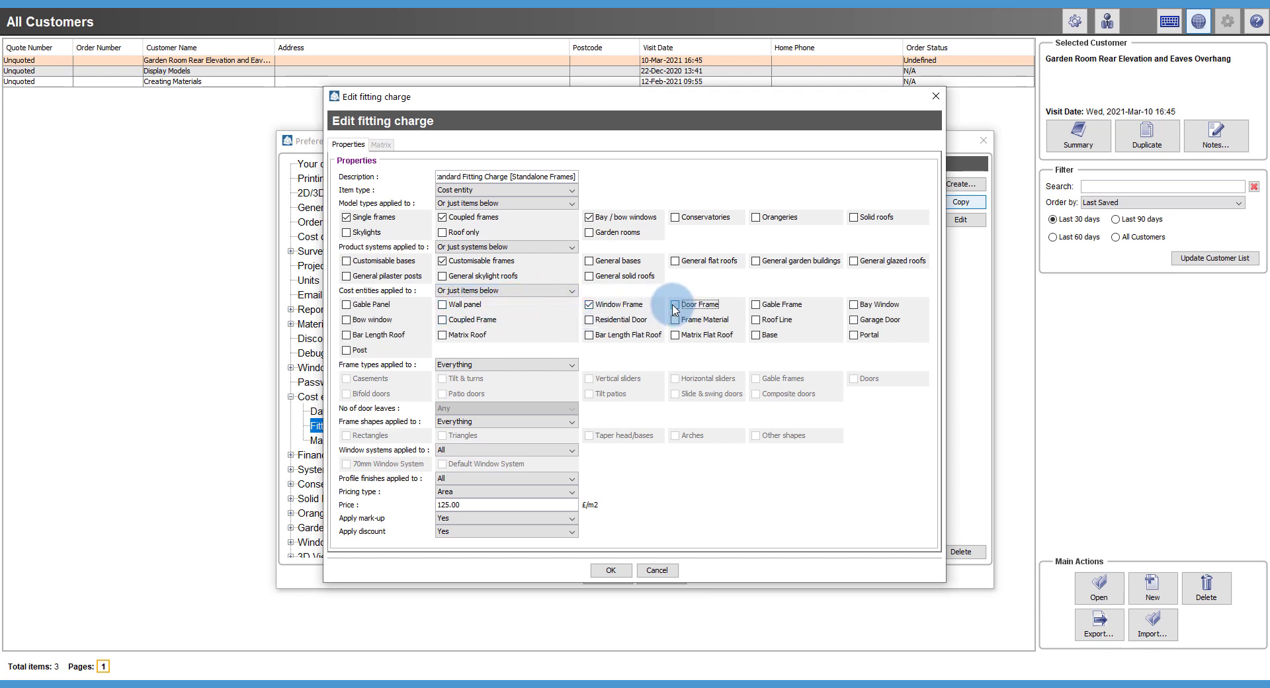
left_click(756, 307)
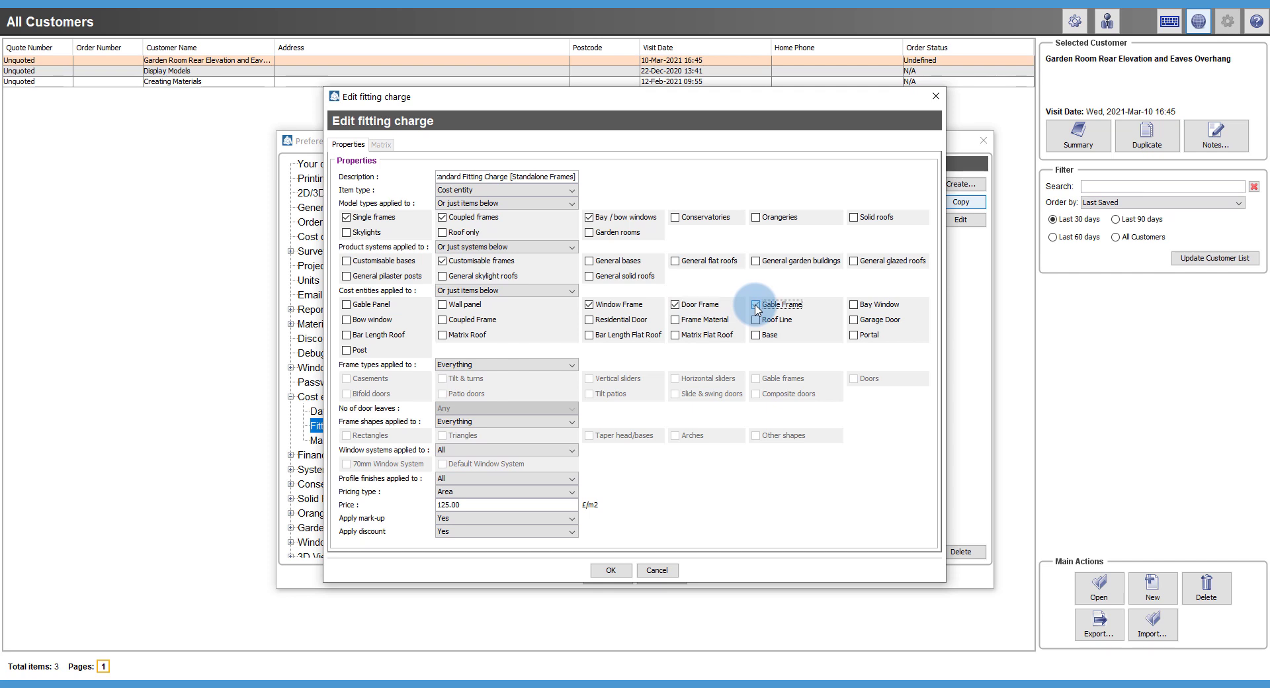
left_click(854, 306)
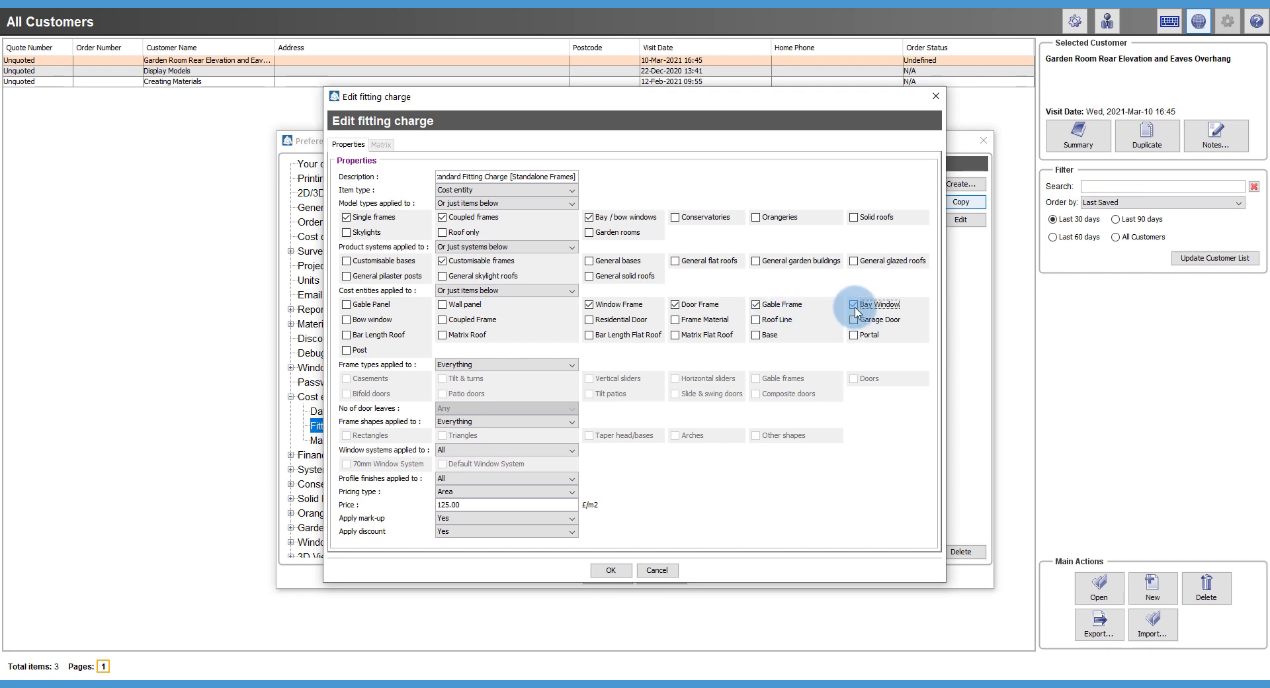
left_click(370, 320)
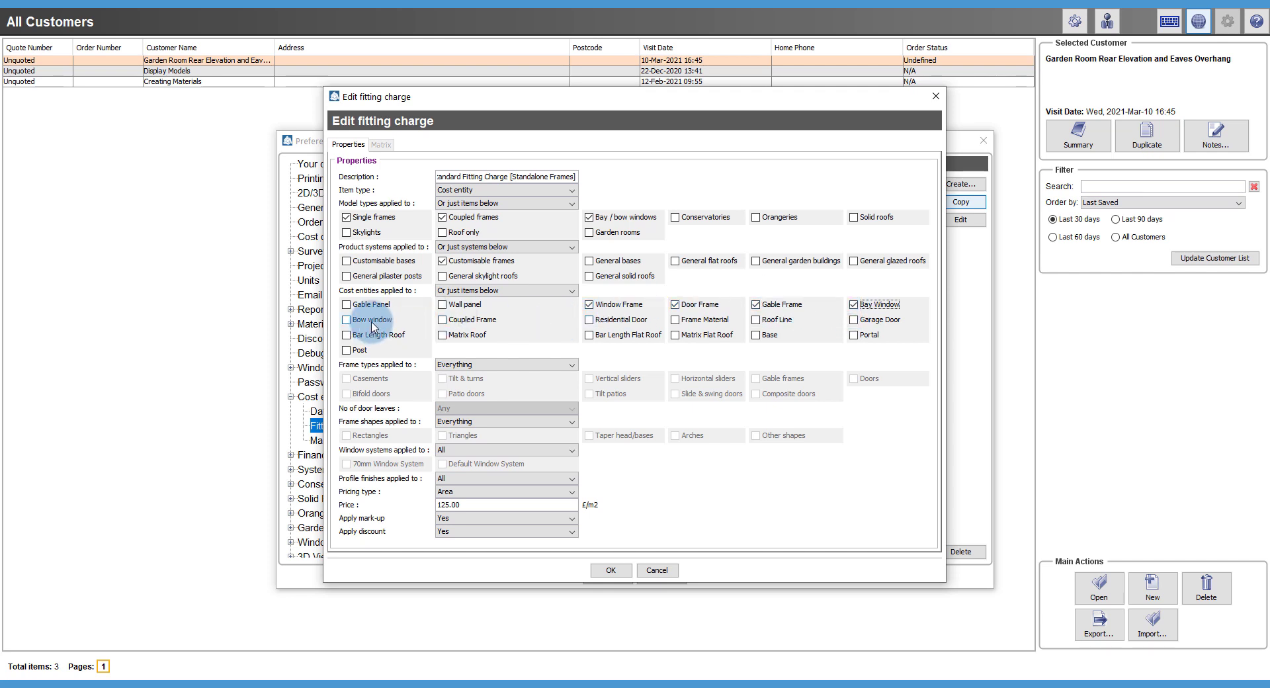
left_click(444, 321)
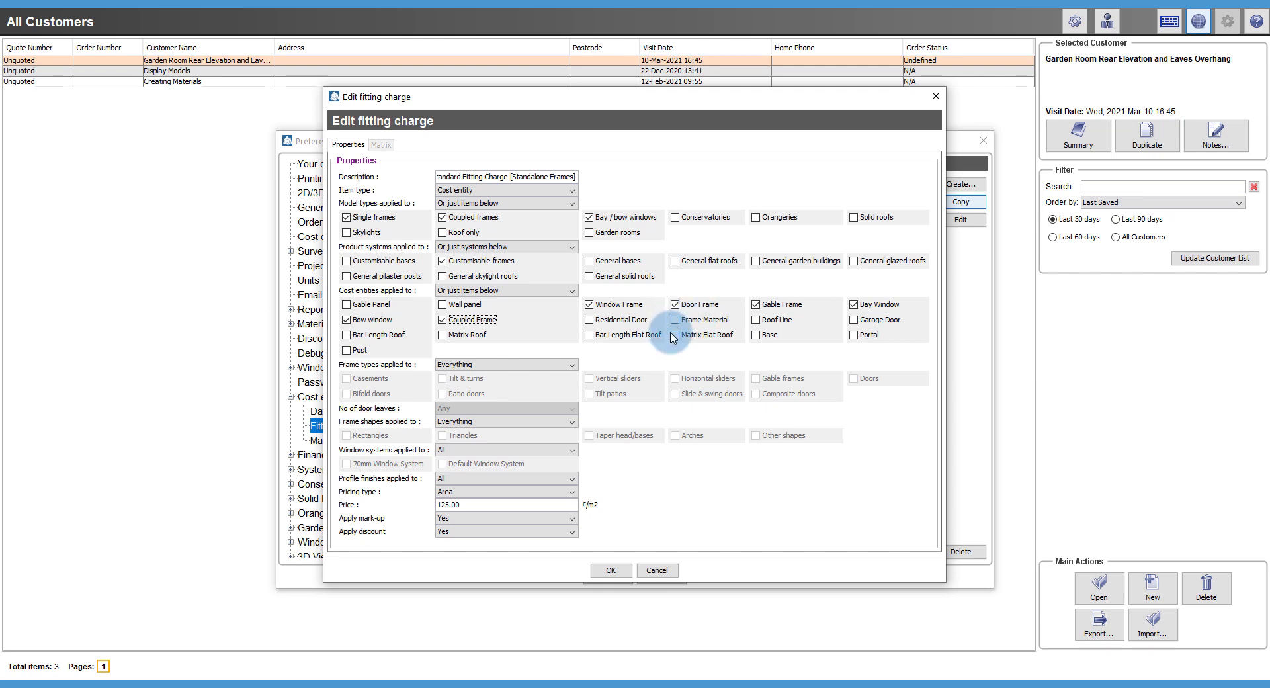
Give the standalone frames charge a Fixed price of £50, confirm it, and widen the Description column of the fitting costs list
left_click(438, 505)
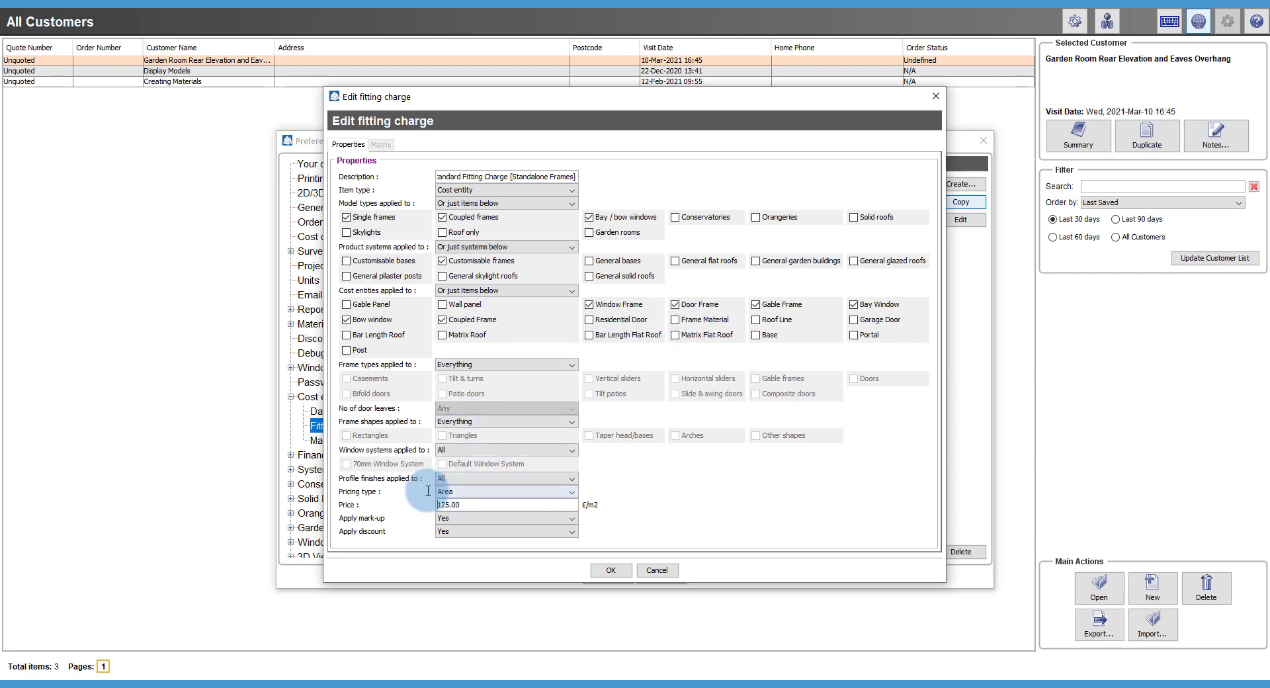
key("shift+End")
type("5")
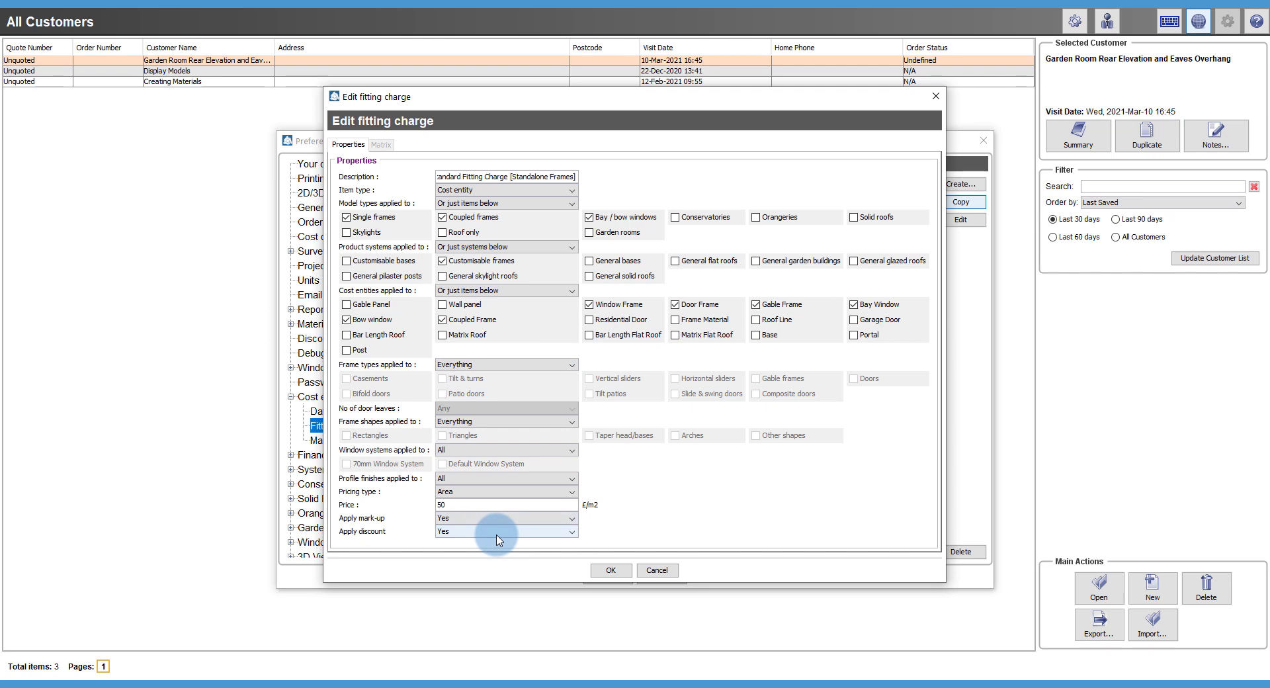
left_click(515, 491)
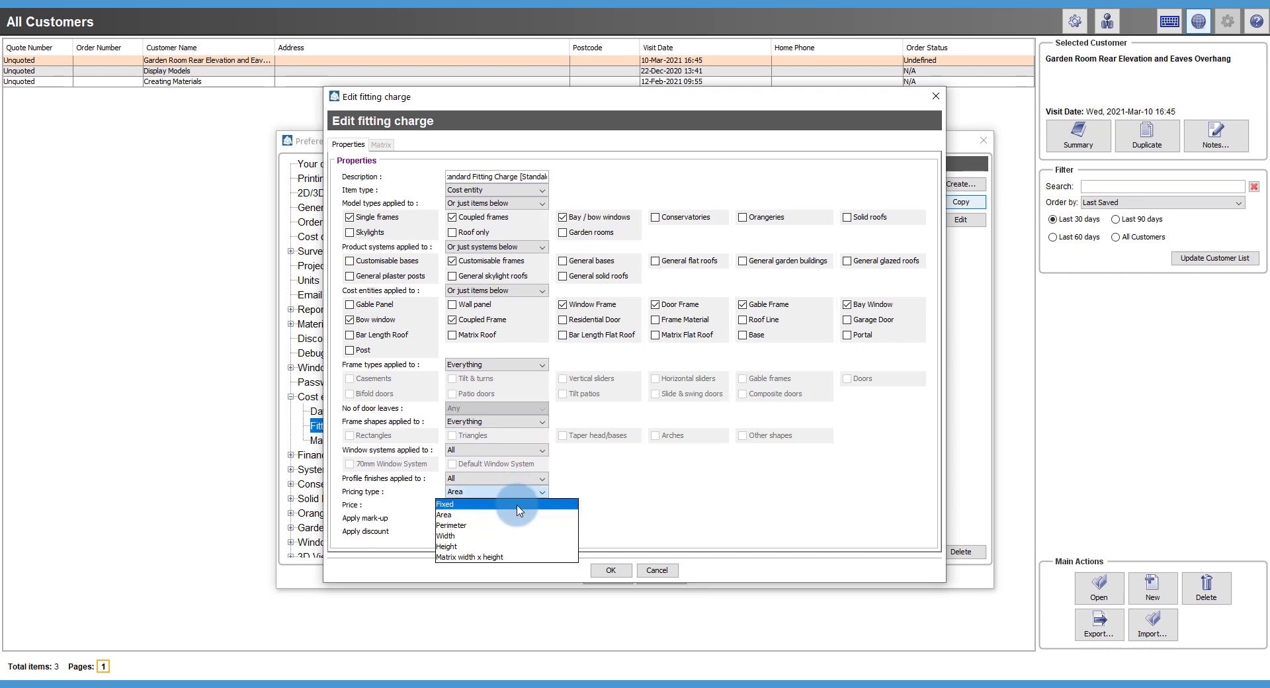
left_click(518, 505)
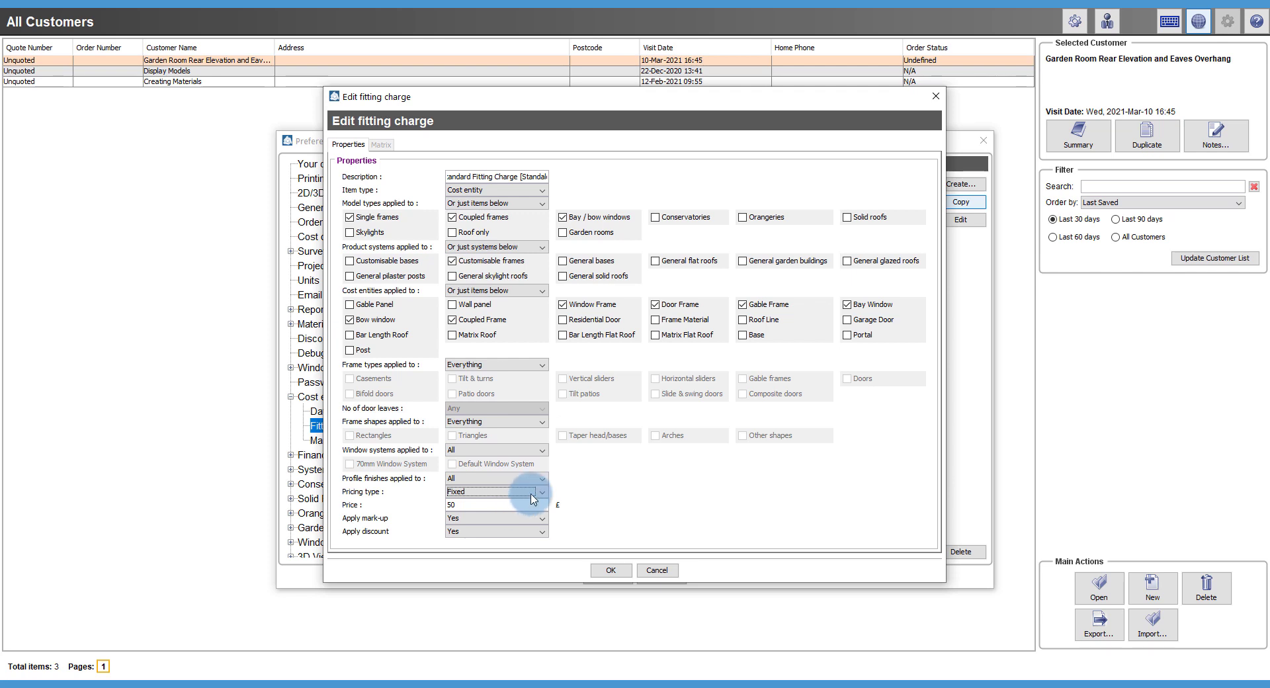
left_click(535, 494)
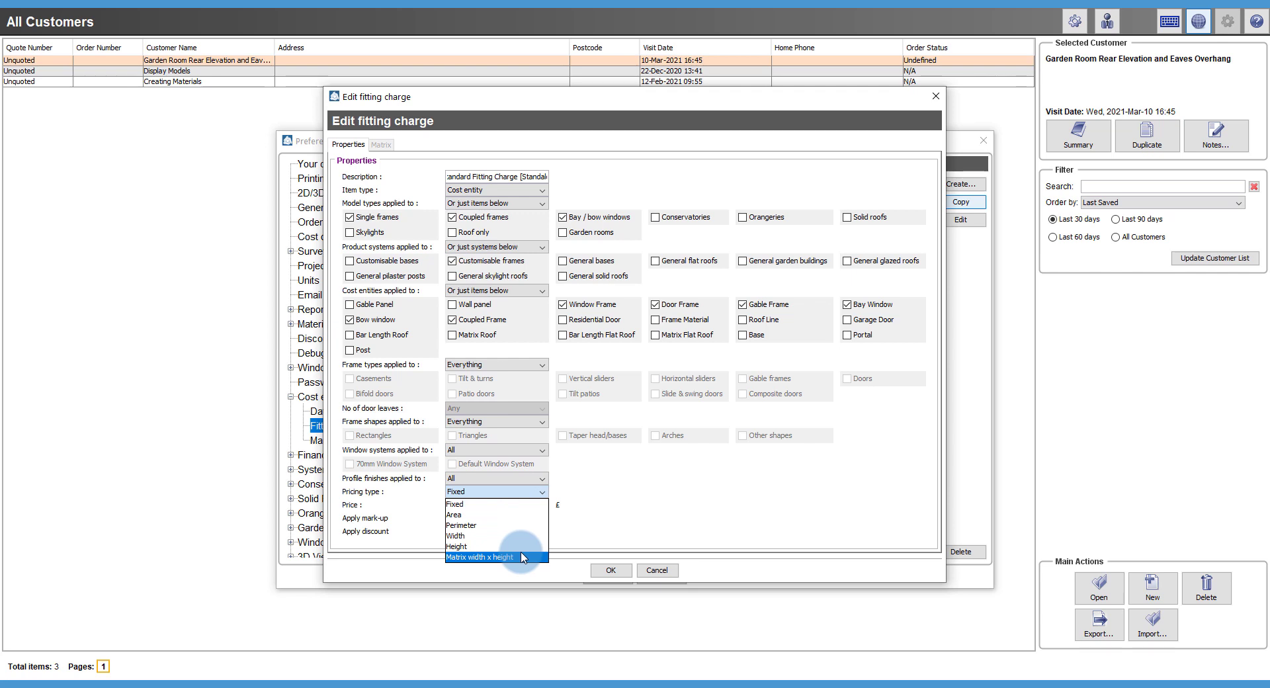
left_click(514, 505)
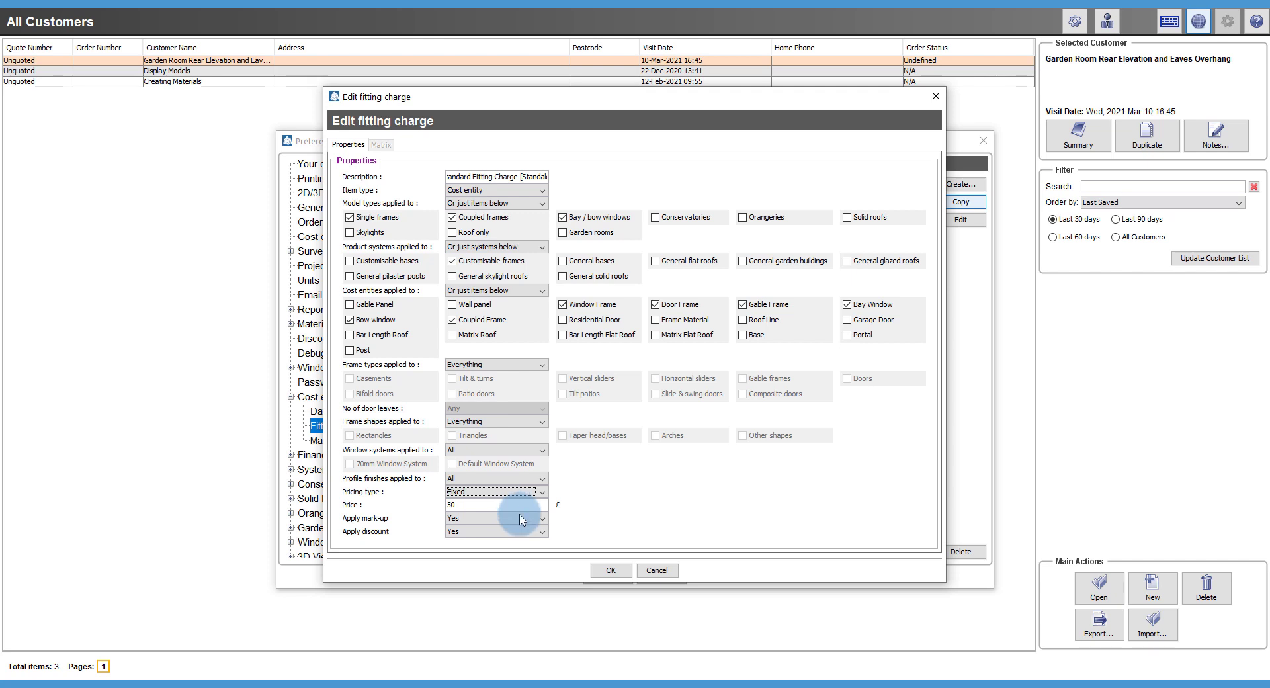
left_click(609, 573)
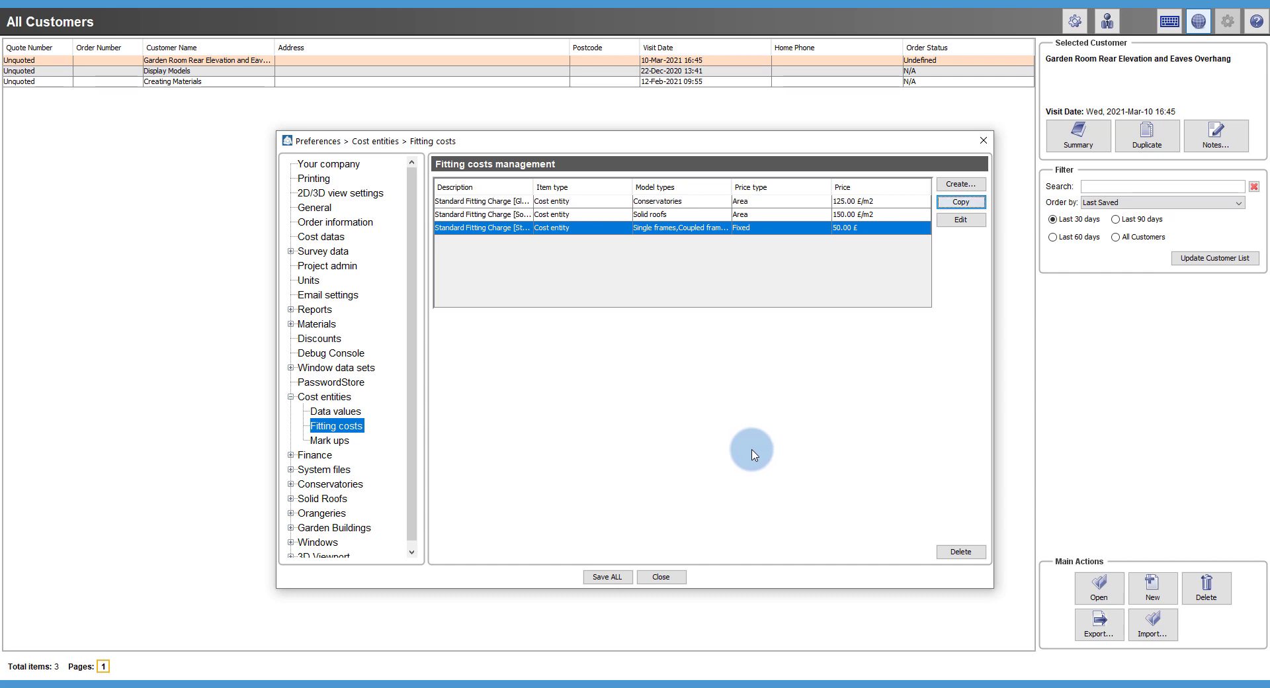
left_click_drag(533, 187, 591, 188)
Copy the standalone frames fitting charge and describe the copy as "Standard Fitting Charge [Standalone Bi-fold]"
left_click(962, 204)
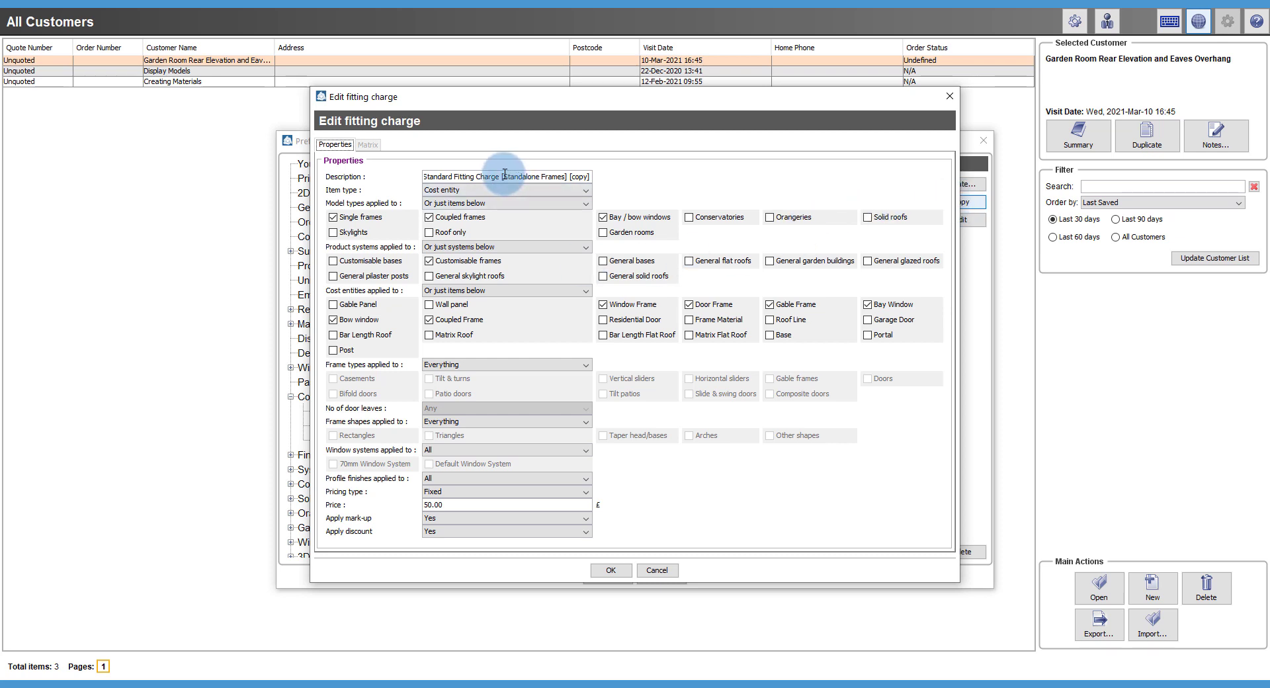
left_click_drag(503, 176, 599, 179)
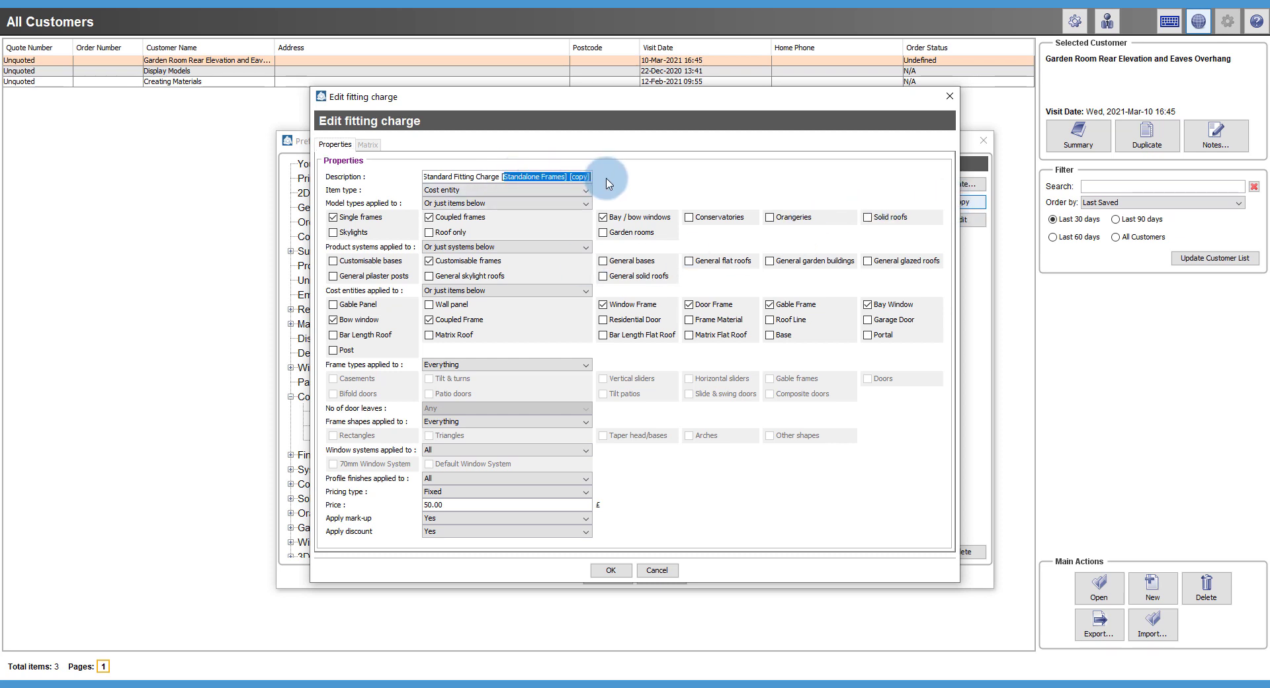
type("[Stan")
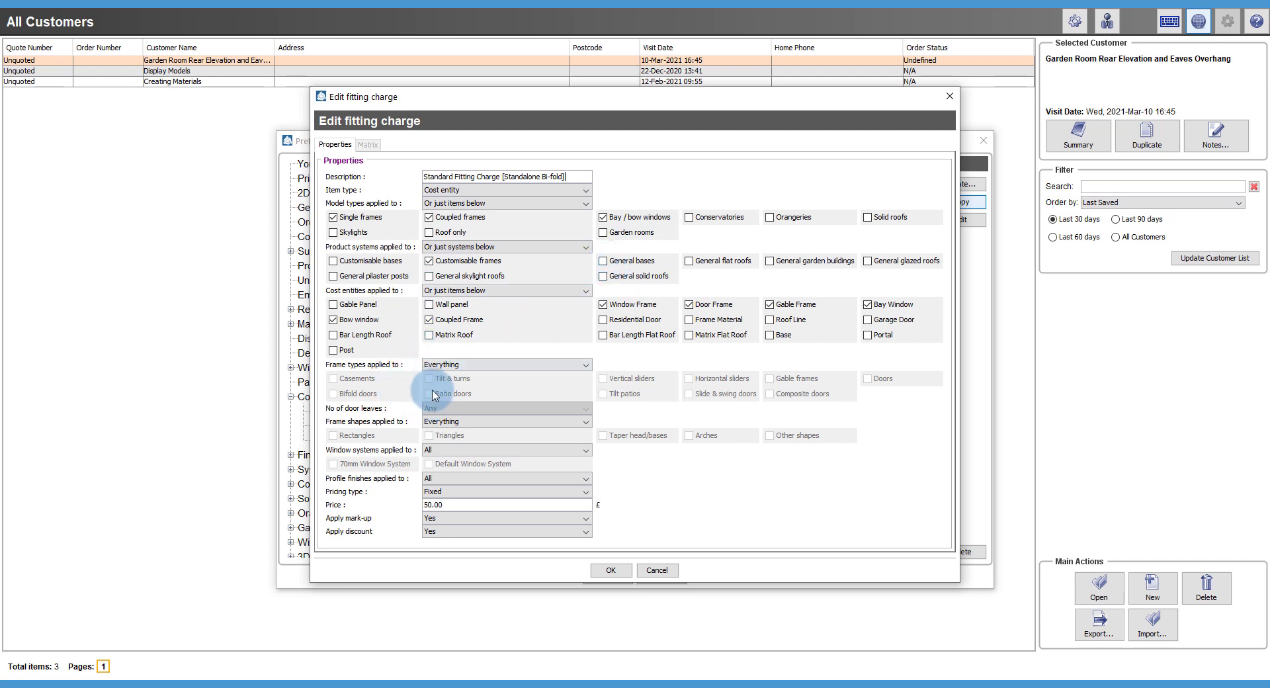
Limit the bi-fold charge's frame types to Bifold doors, set its price to £75 and confirm it
left_click(450, 364)
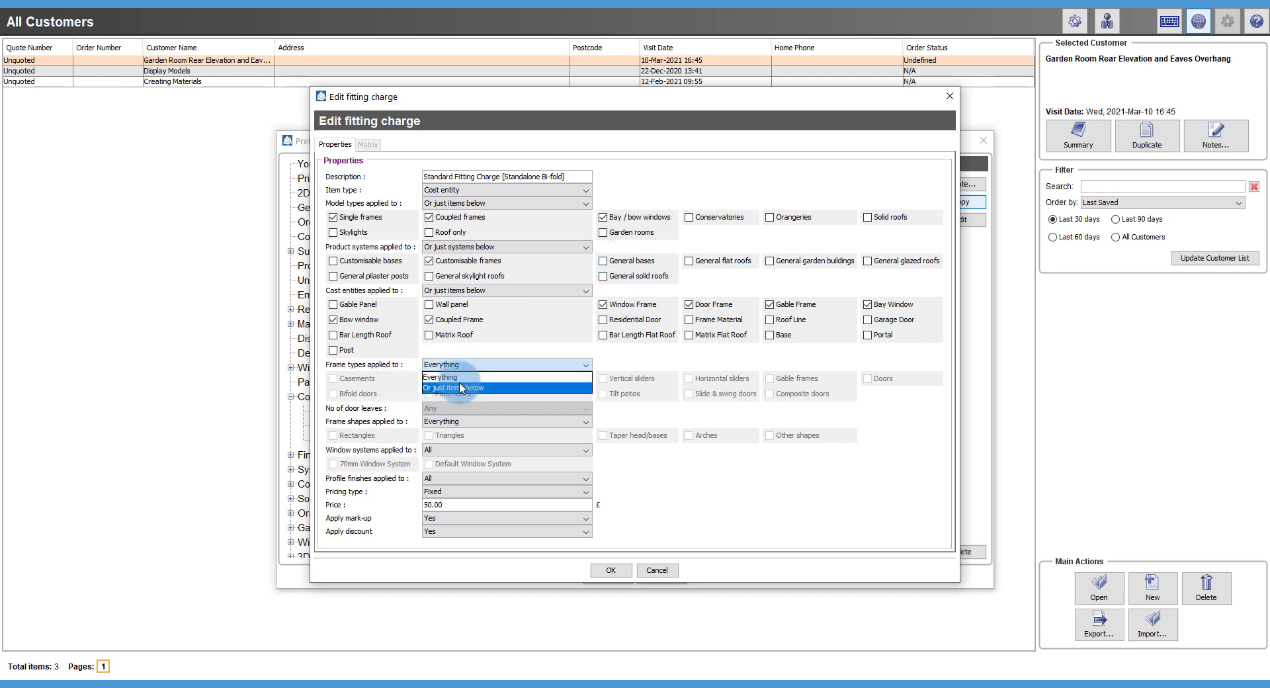
left_click(459, 388)
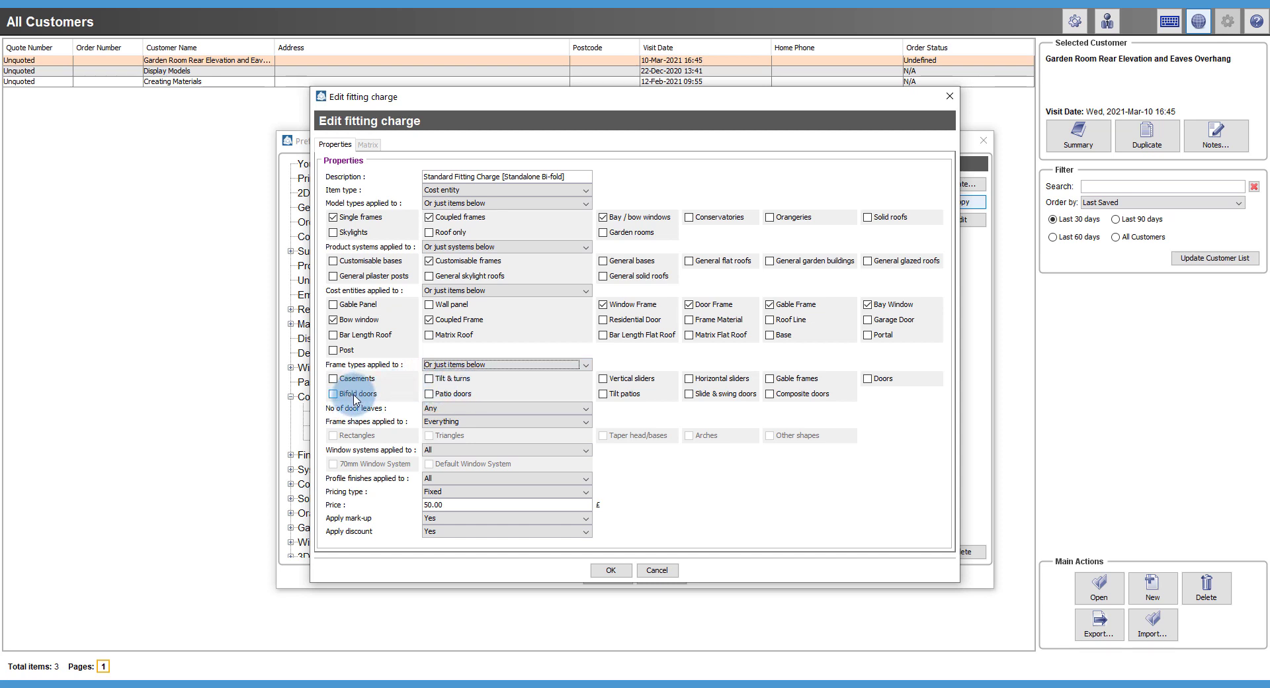
left_click(355, 396)
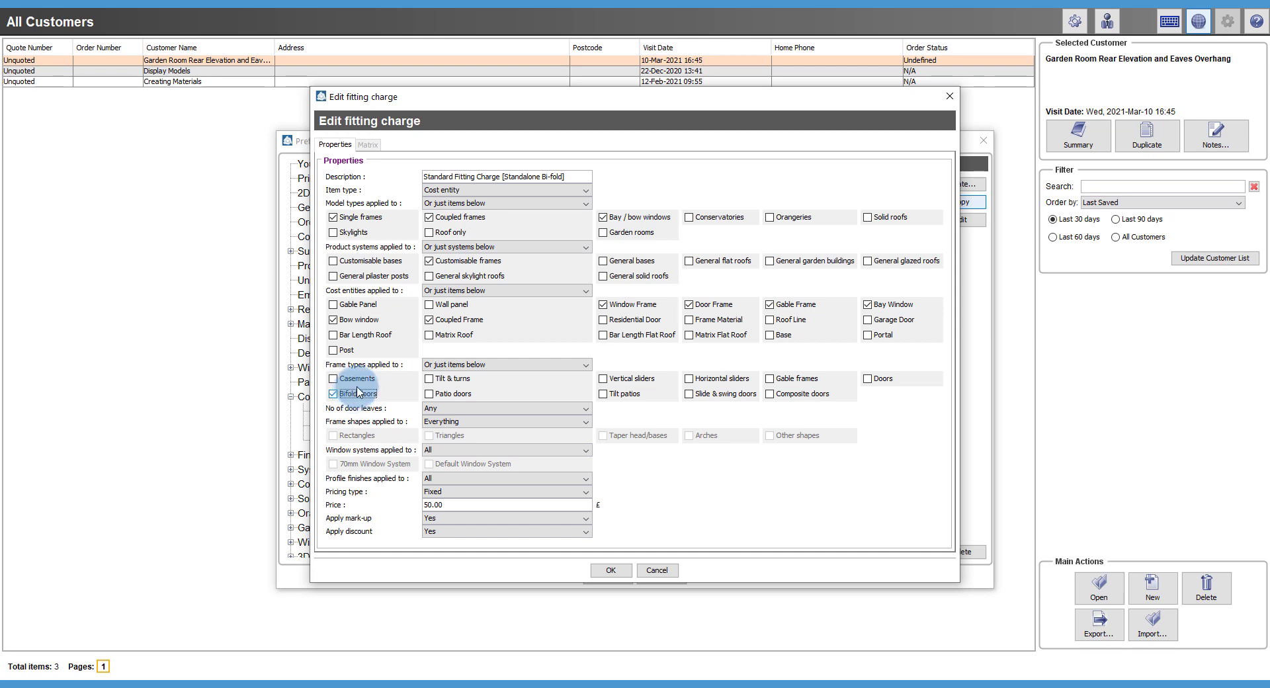
left_click(465, 504)
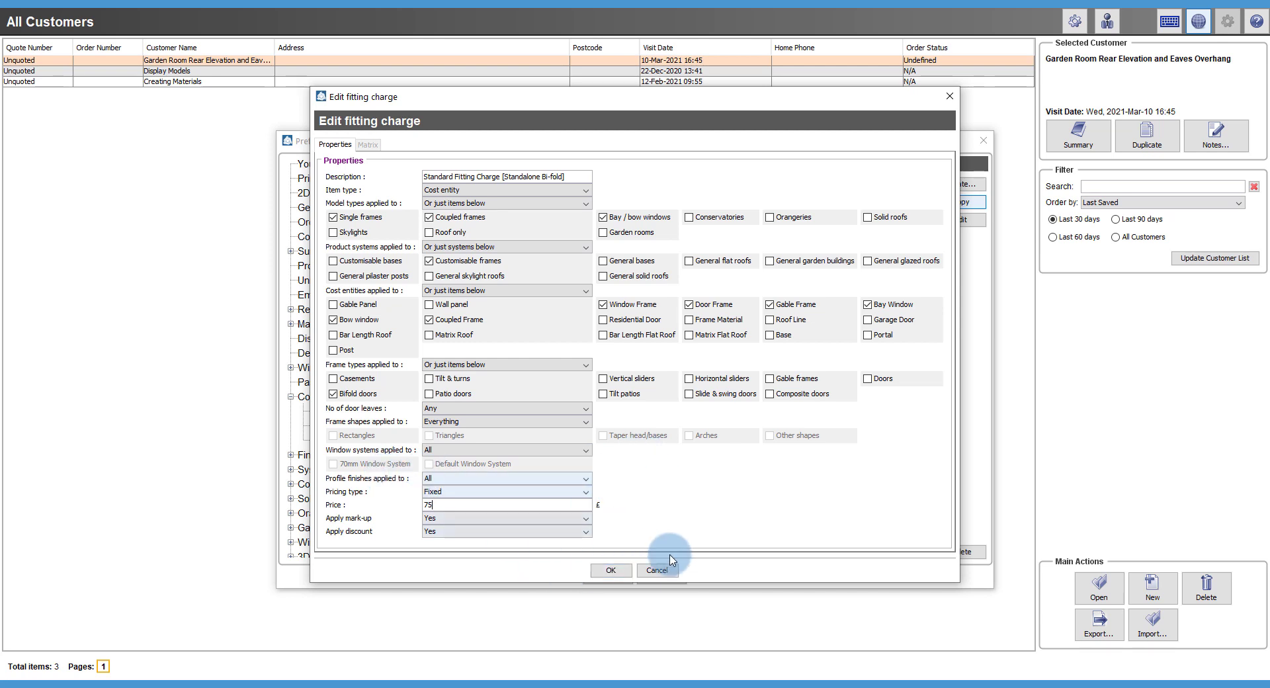
left_click(611, 571)
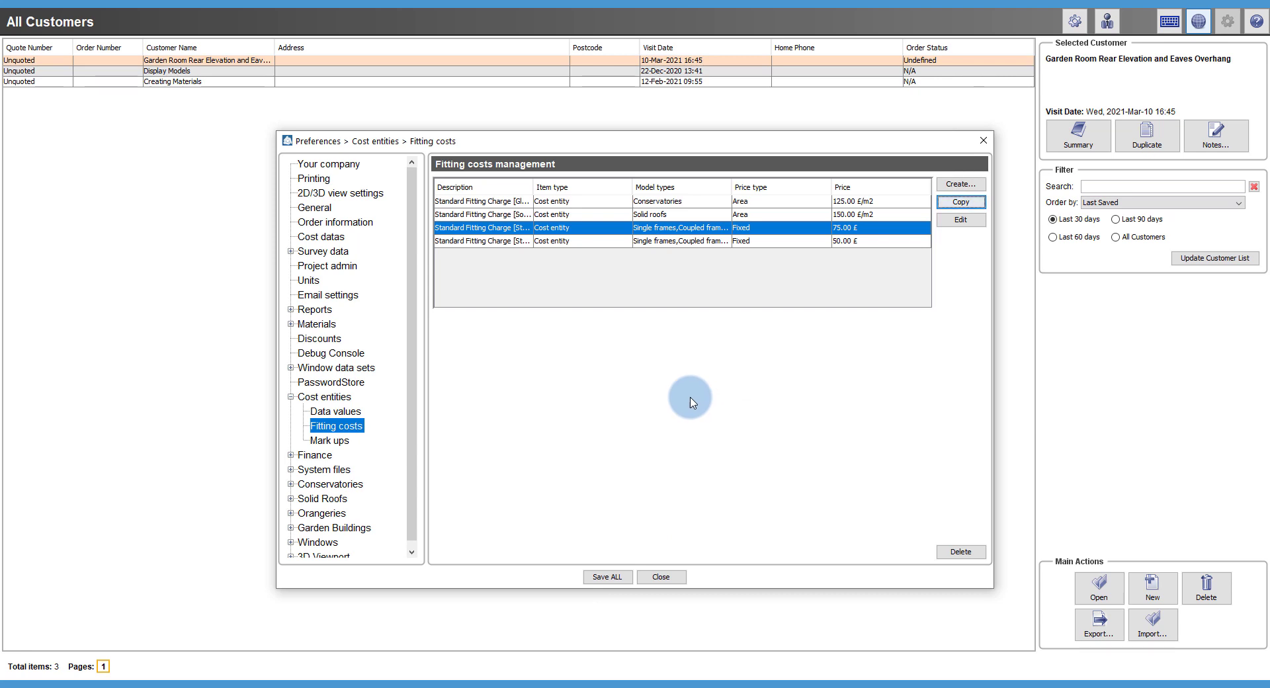
Widen the Description column of the fitting costs list and open the standalone frames charge for editing
left_click_drag(533, 188, 602, 189)
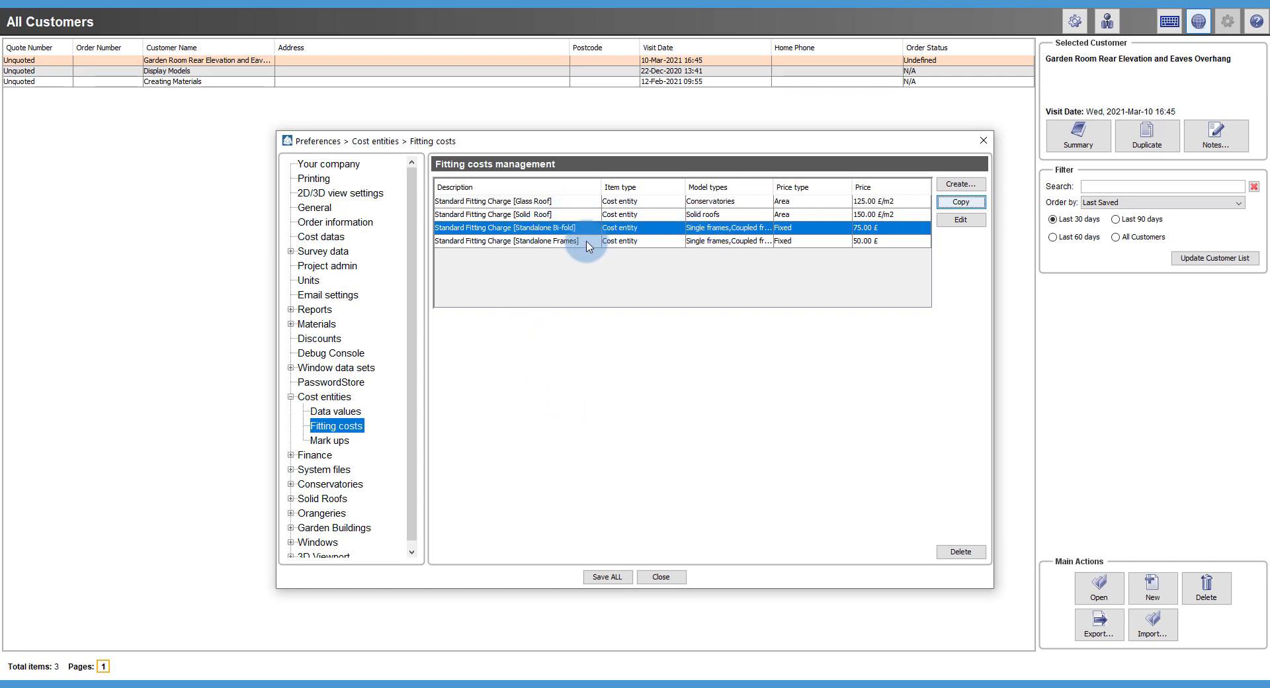
left_click(569, 243)
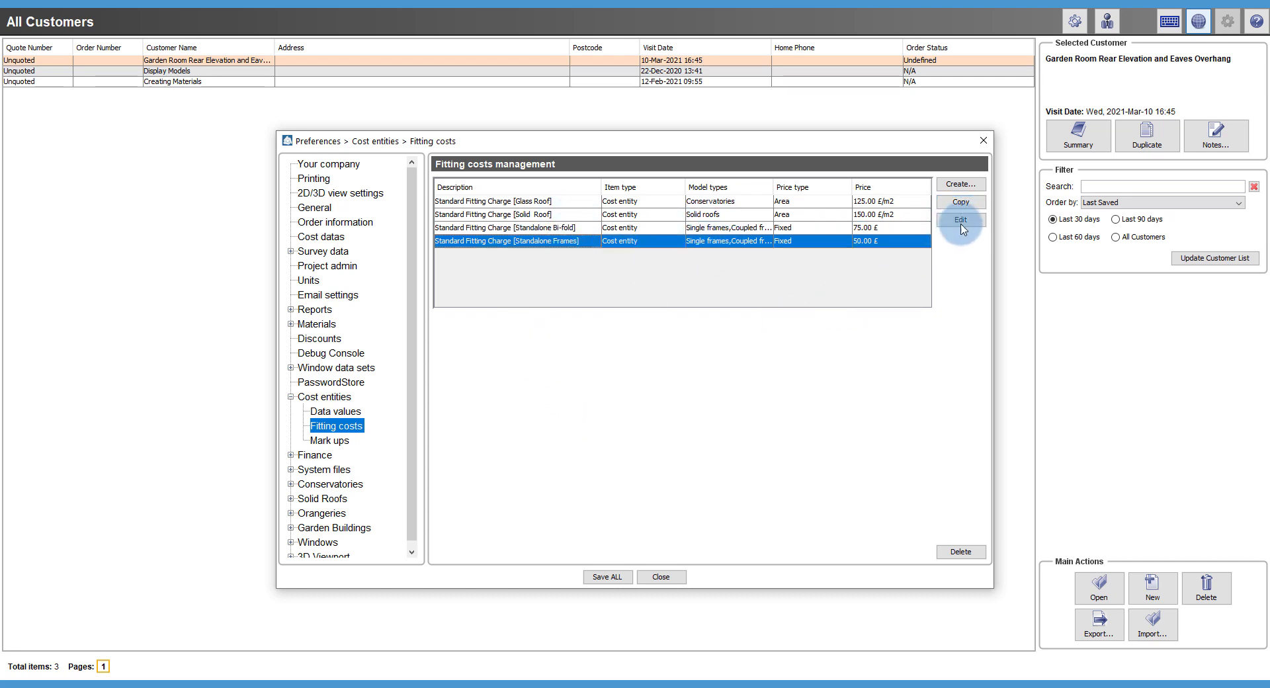
left_click(963, 221)
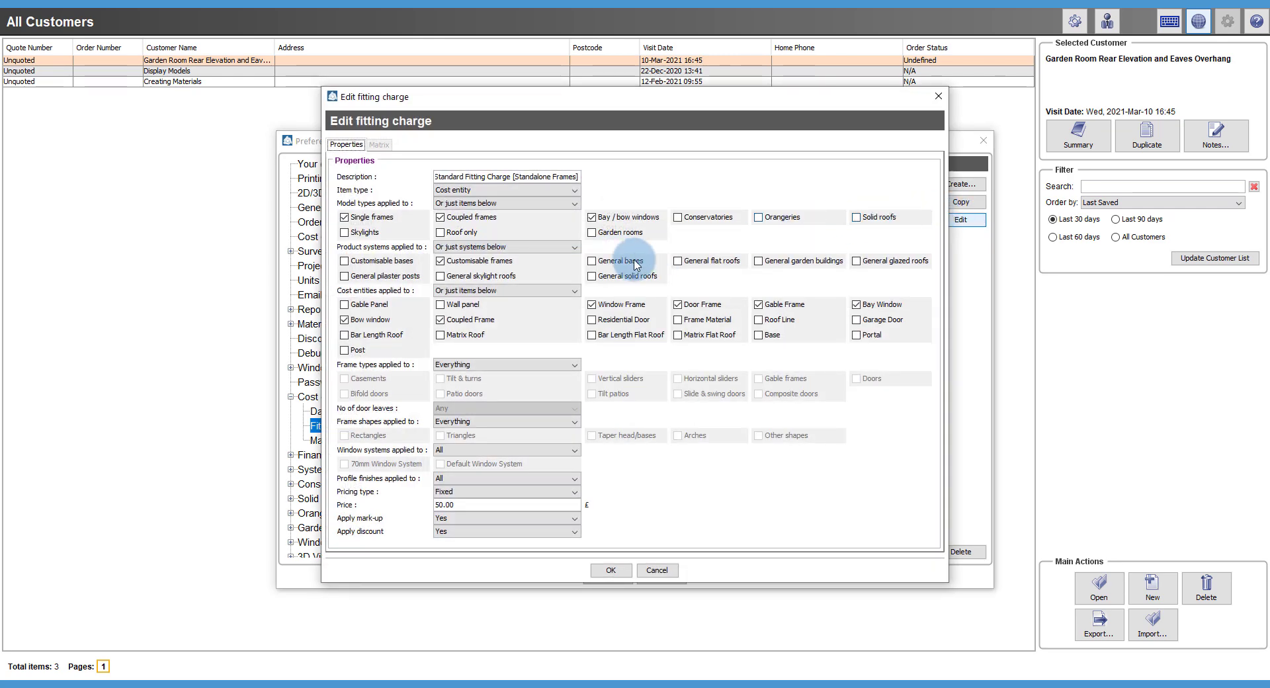
Apply the standalone frames charge to every listed frame type except Bifold doors, confirm it, and widen the Description column again
left_click(461, 365)
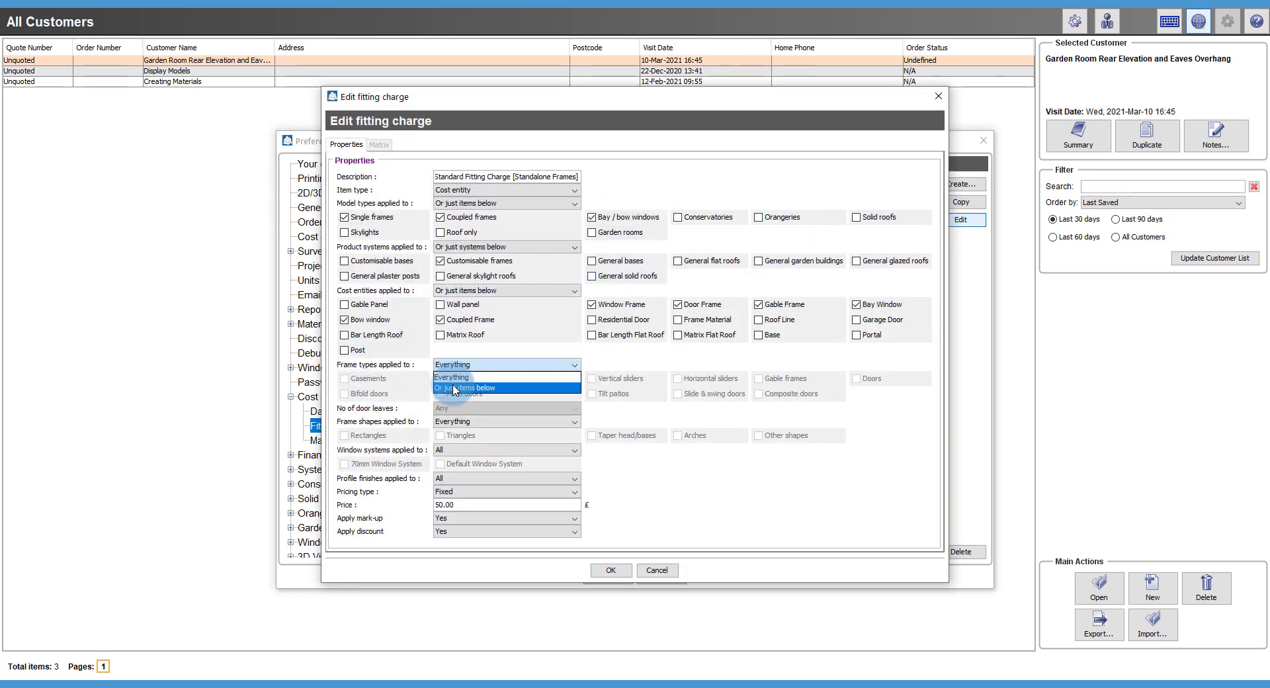
left_click(455, 388)
left_click(368, 379)
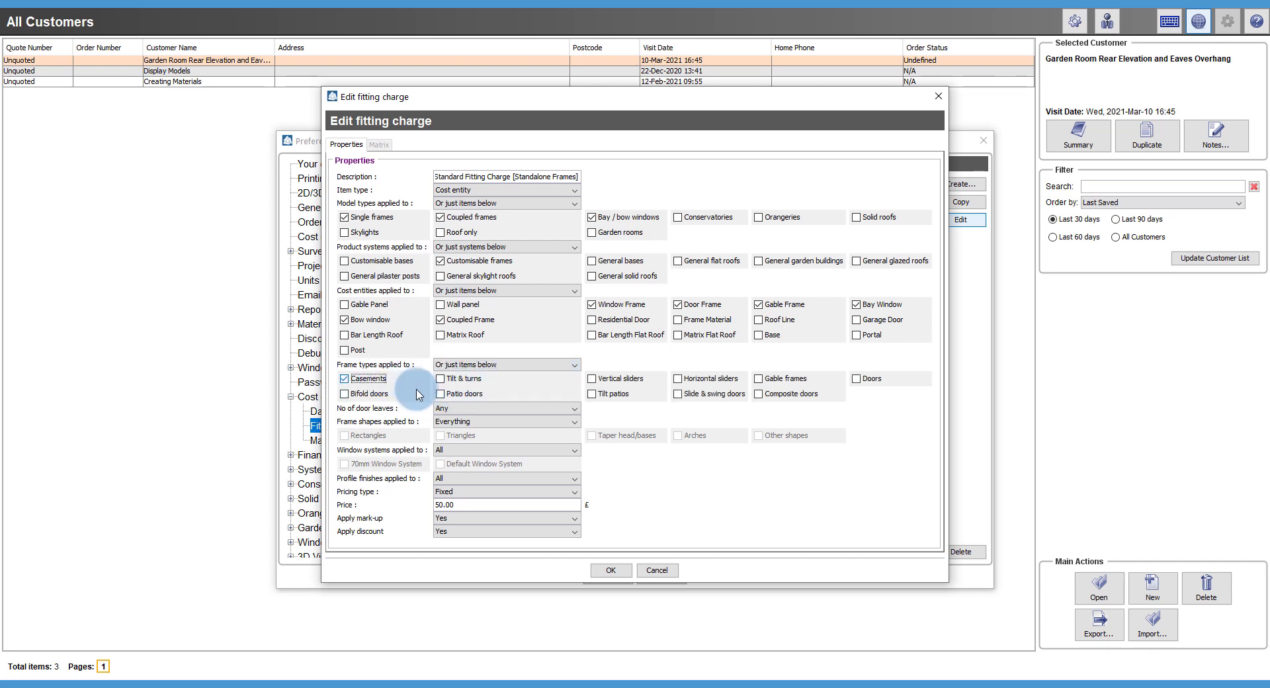
left_click(441, 379)
left_click(441, 394)
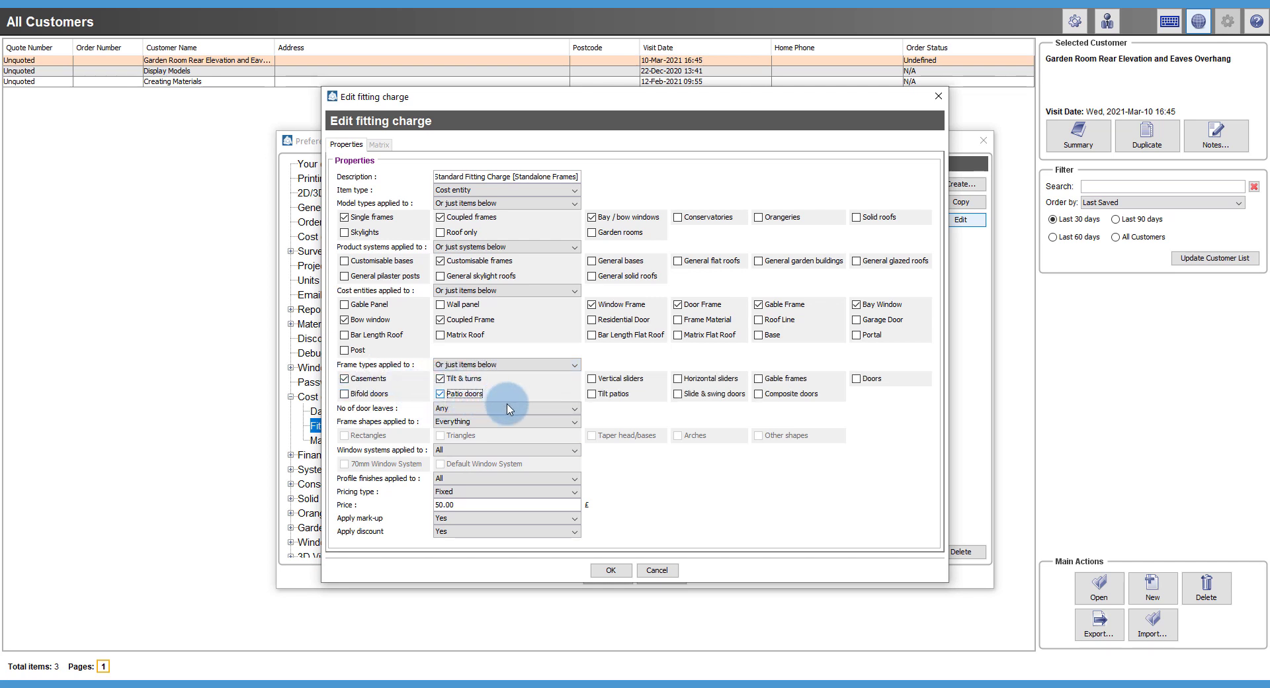
left_click(594, 395)
left_click(593, 380)
left_click(679, 395)
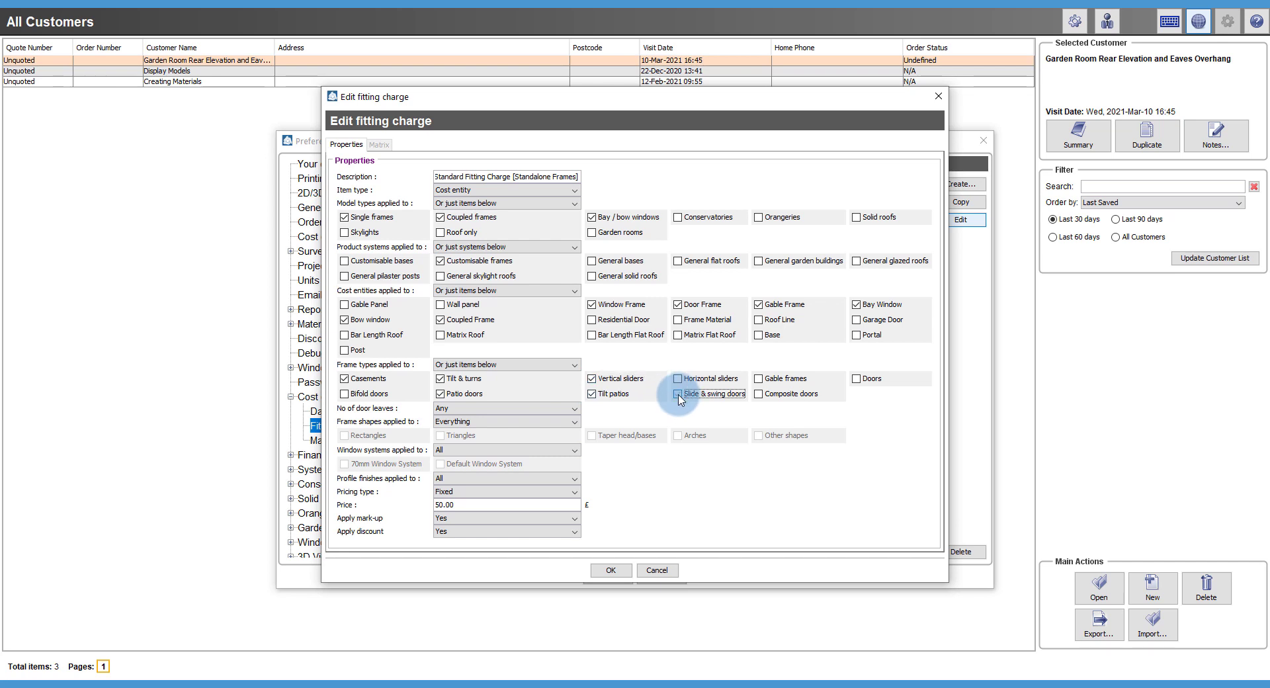
left_click(677, 379)
left_click(758, 395)
left_click(759, 379)
left_click(856, 379)
left_click(609, 568)
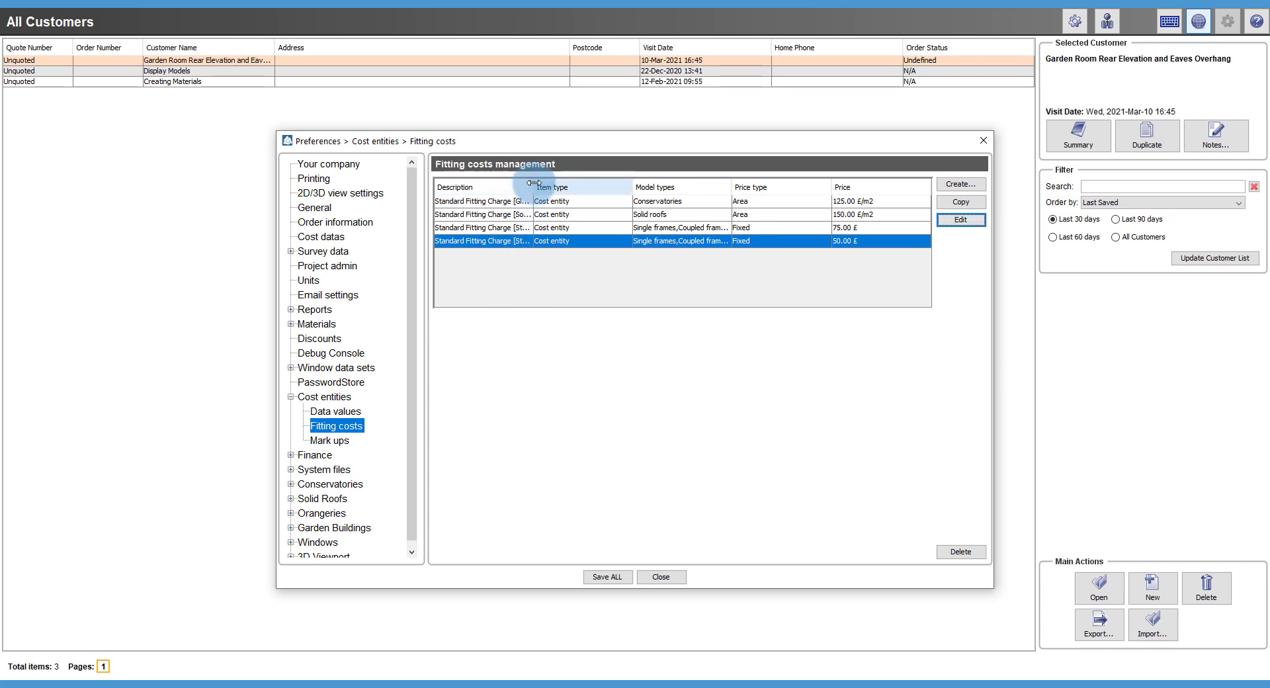
left_click_drag(533, 184, 595, 203)
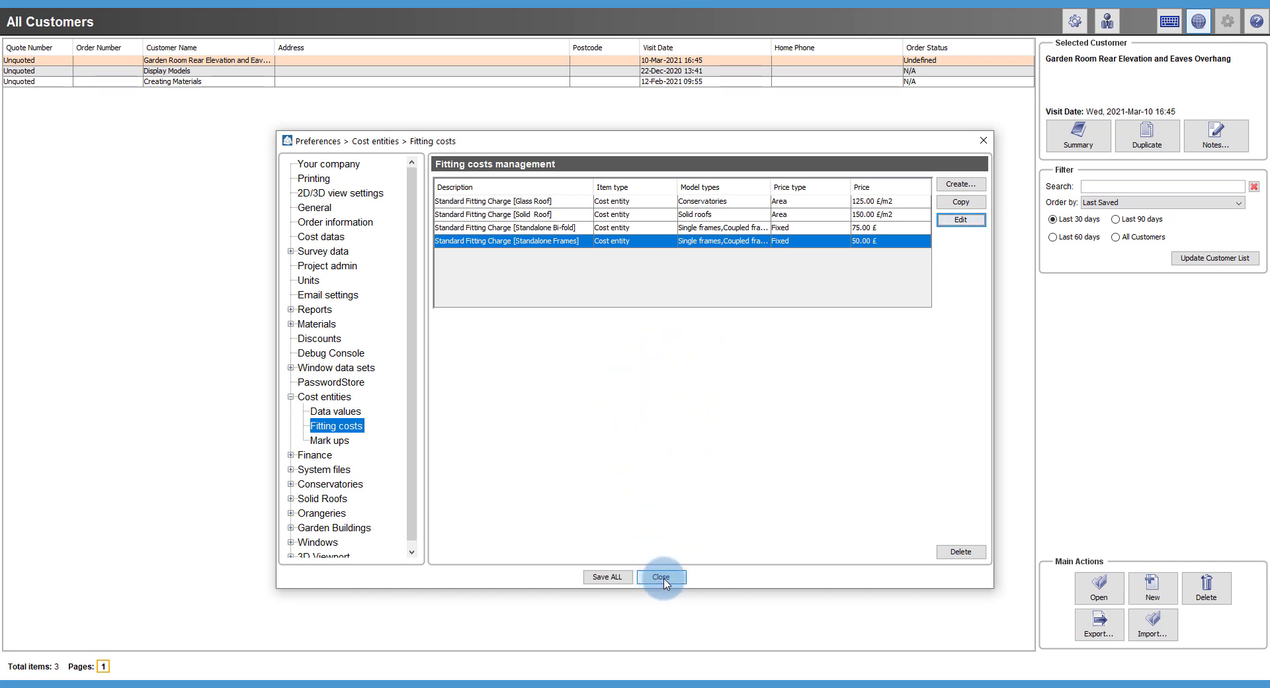
Close the preferences, saving the fitting charges, and start closing down vsHome
left_click(663, 579)
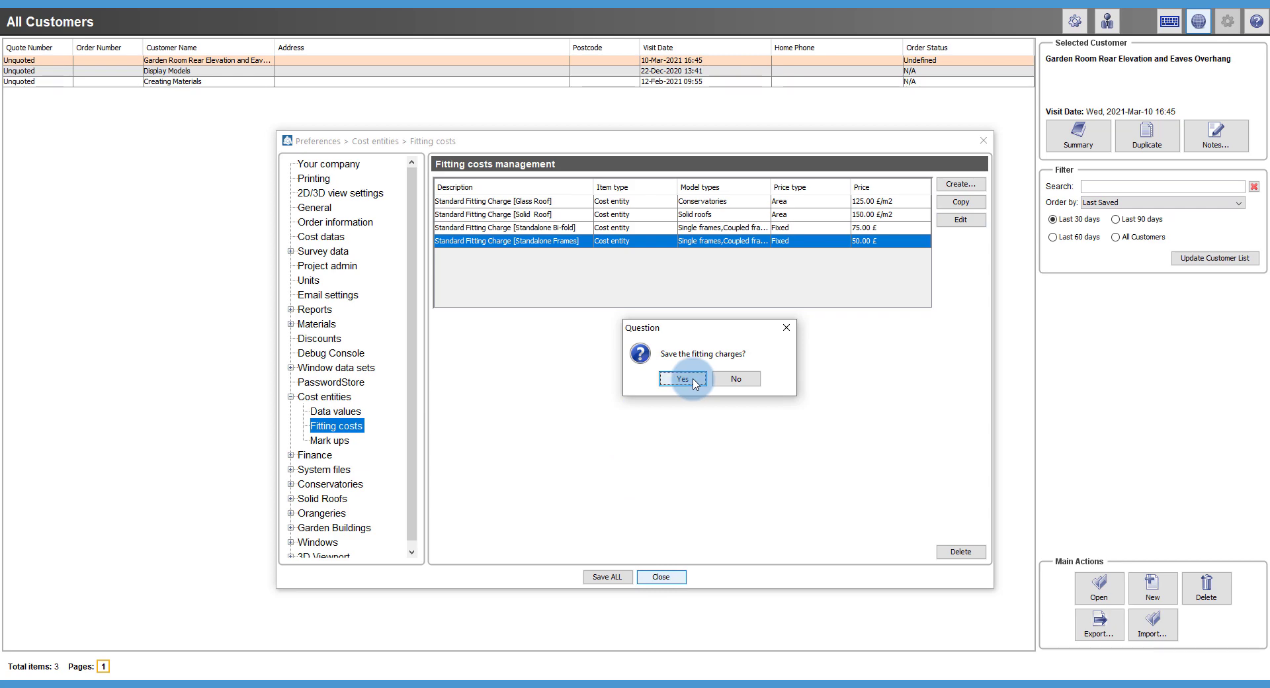
left_click(681, 379)
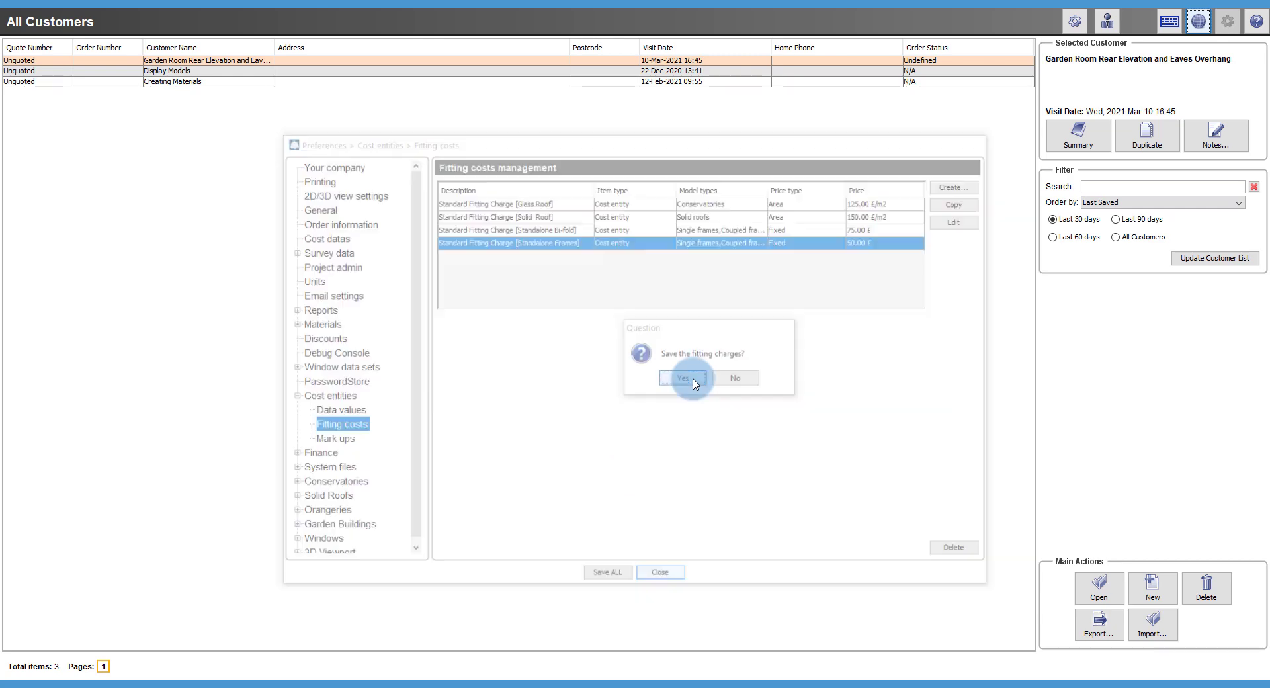
left_click(1254, 21)
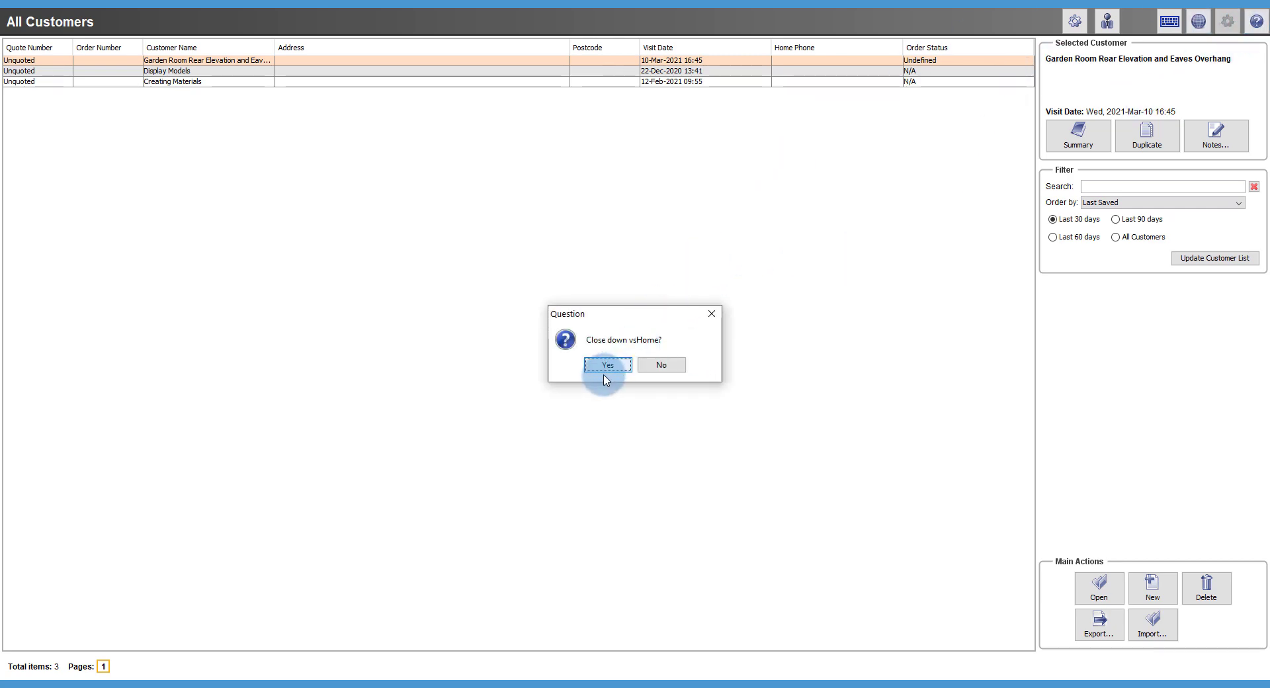